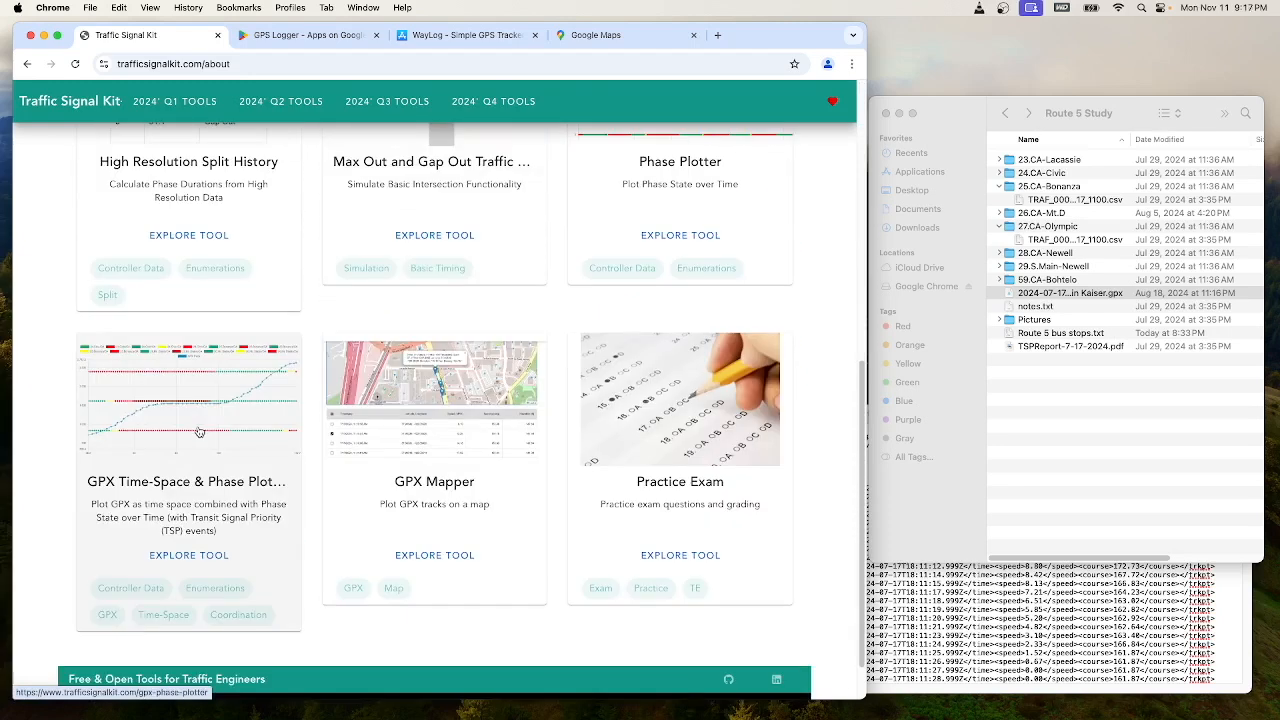
Step: Open the GPX Time-Space & Phase Plotter tool from the Traffic Signal Kit tool overview
click(199, 432)
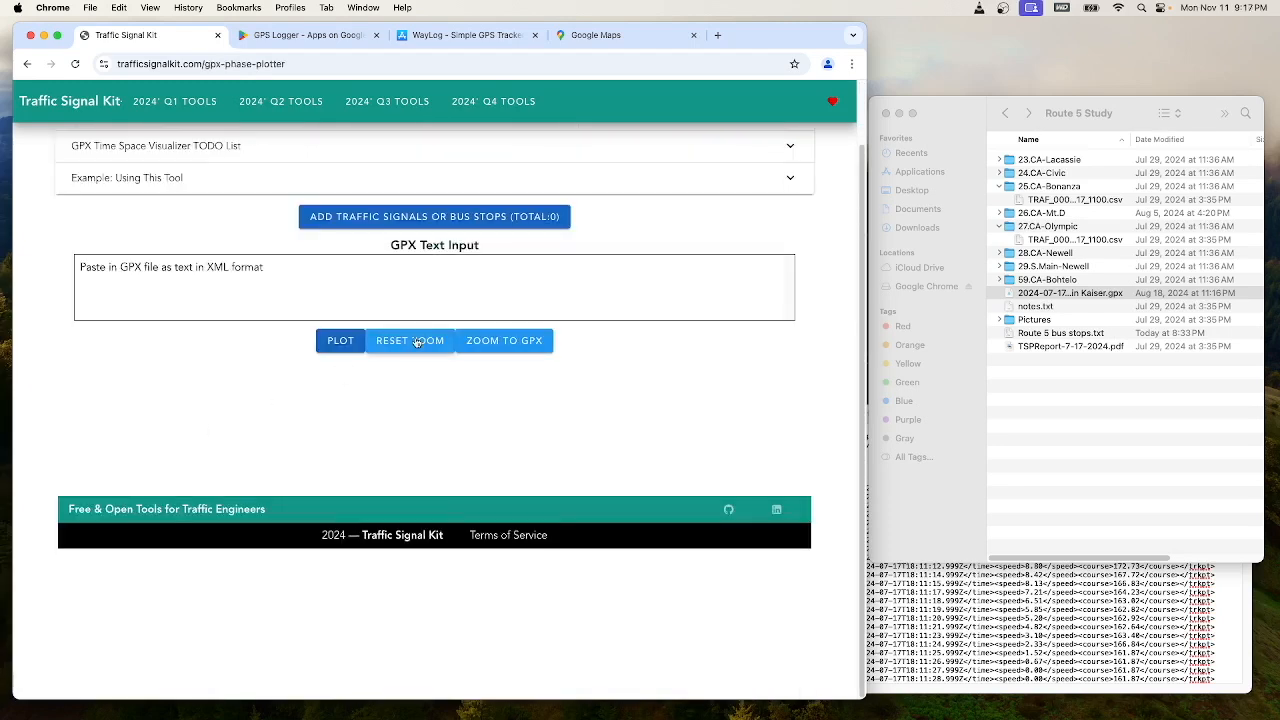
scroll(416, 340, up, 2)
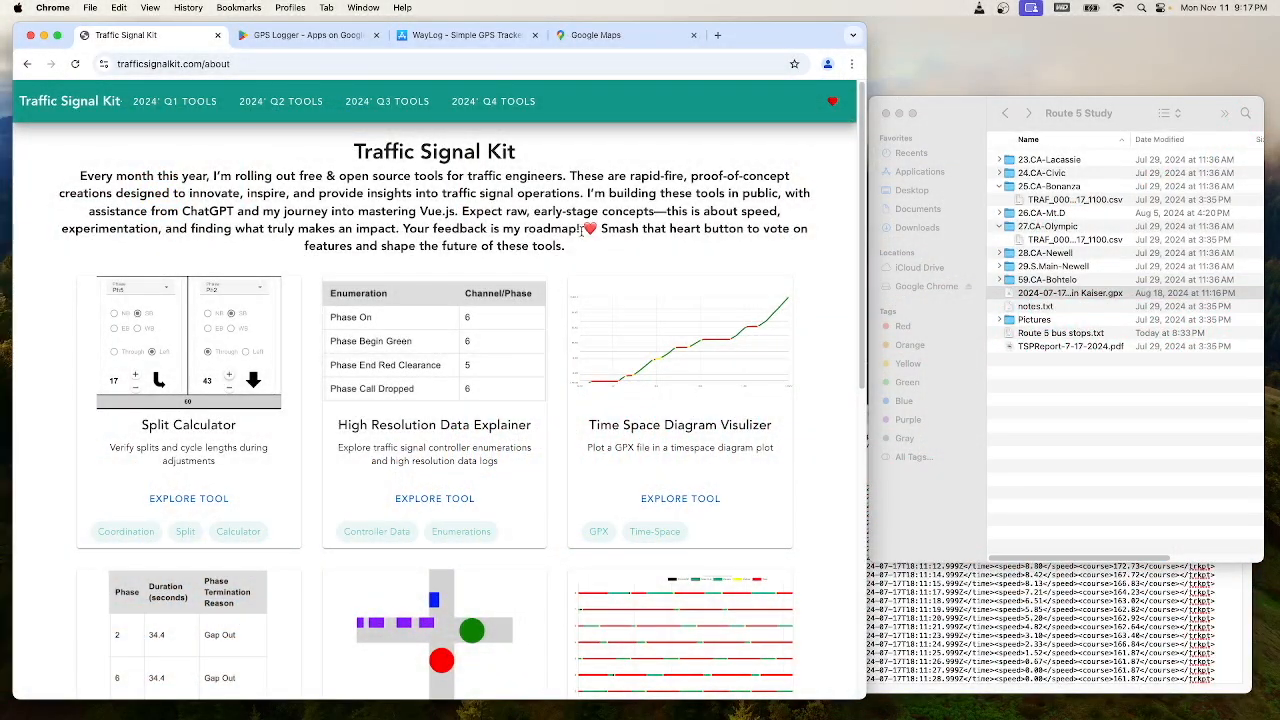
Step: Open the user feedback form, review its list of tools and its questions, and close it without submitting
click(833, 103)
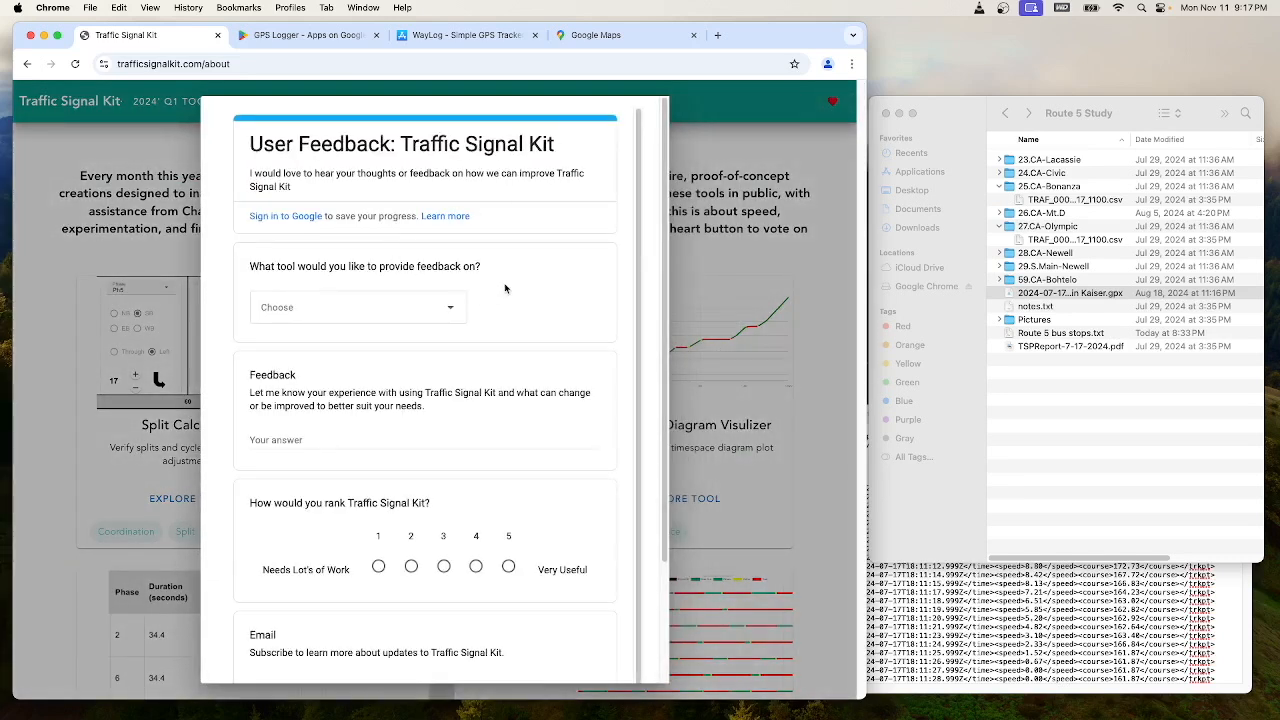
click(438, 314)
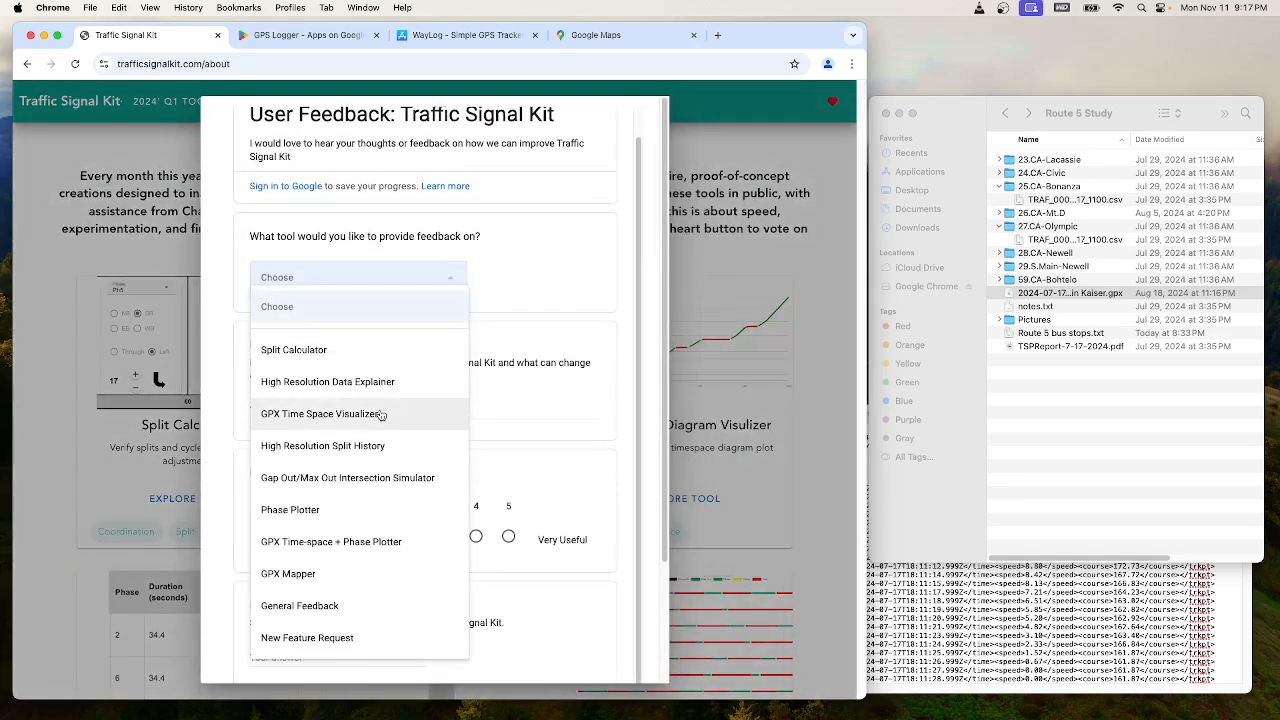
click(475, 341)
scroll(526, 286, down, 3)
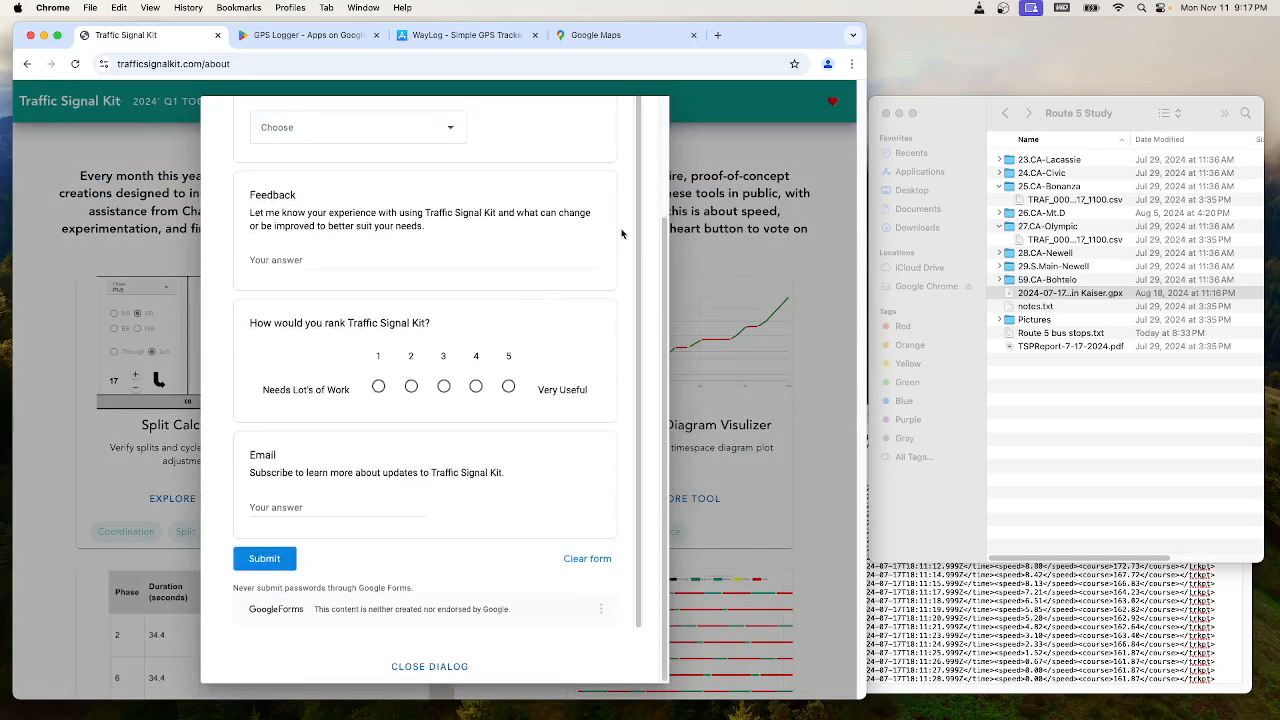
click(717, 220)
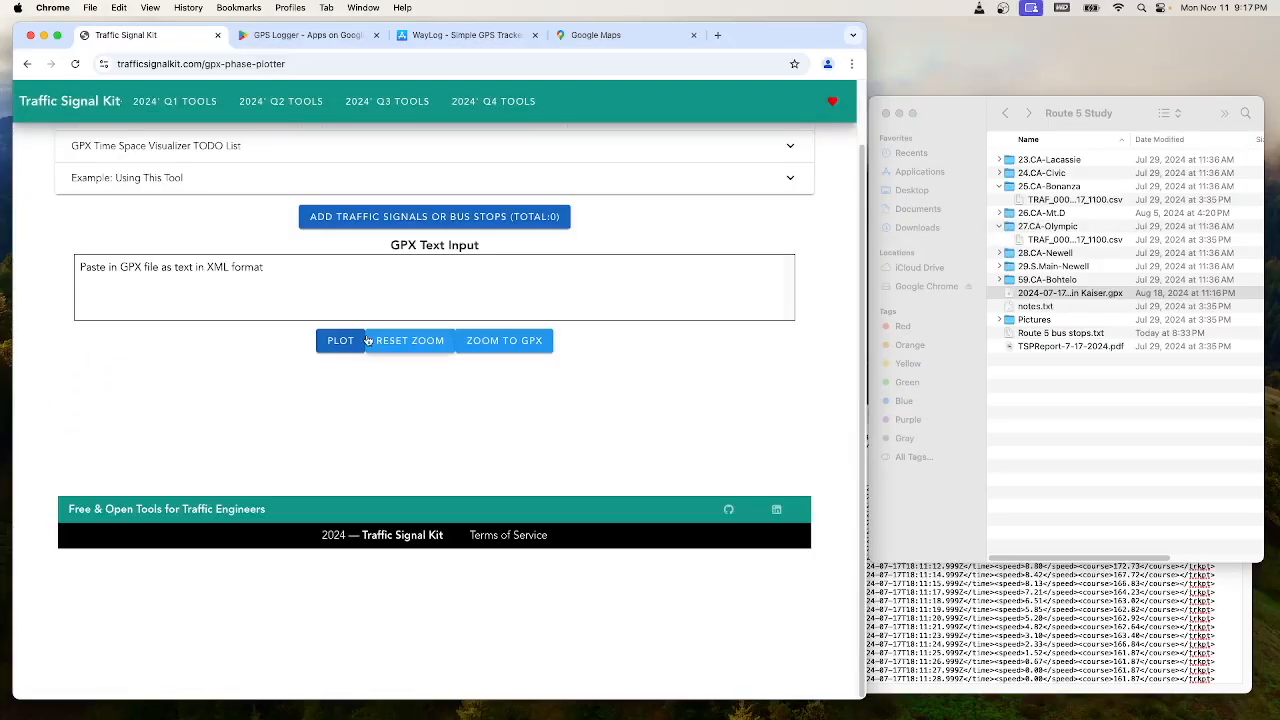
Step: Review the GPS Logger app page on Google Play as an Android option for recording GPX tracks
scroll(215, 368, up, 2)
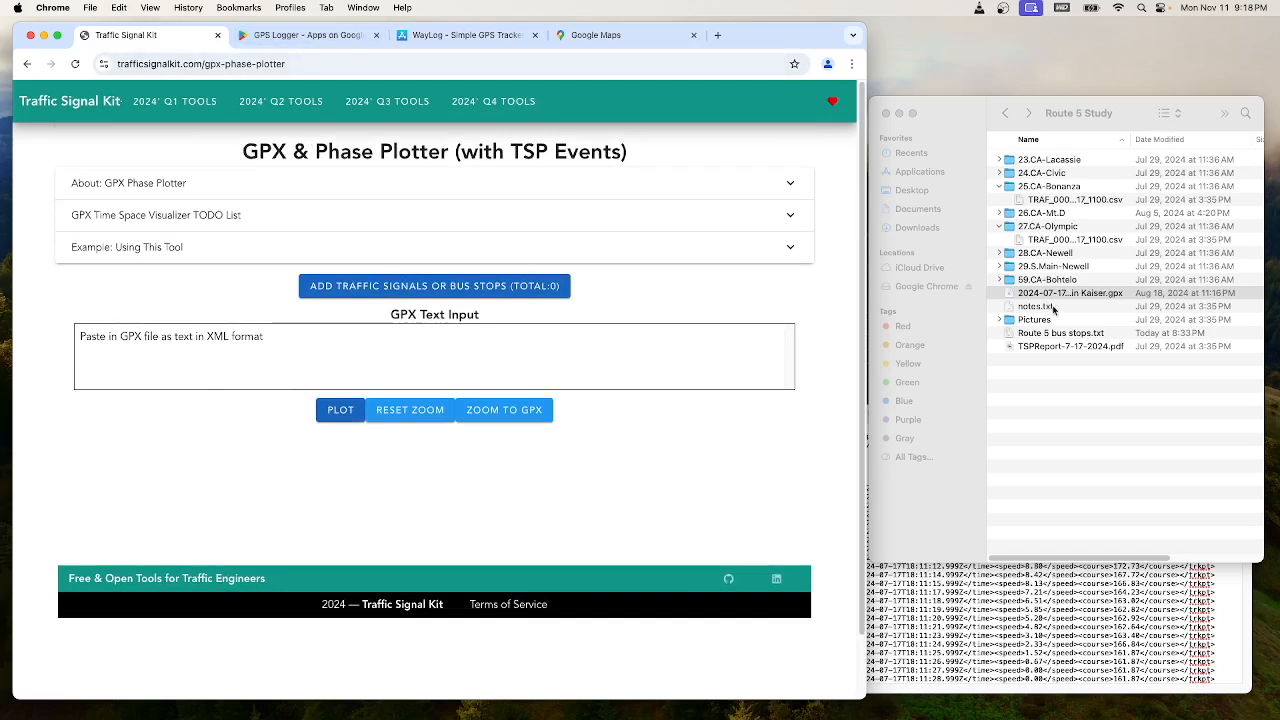
drag(1080, 296, 1106, 378)
click(305, 37)
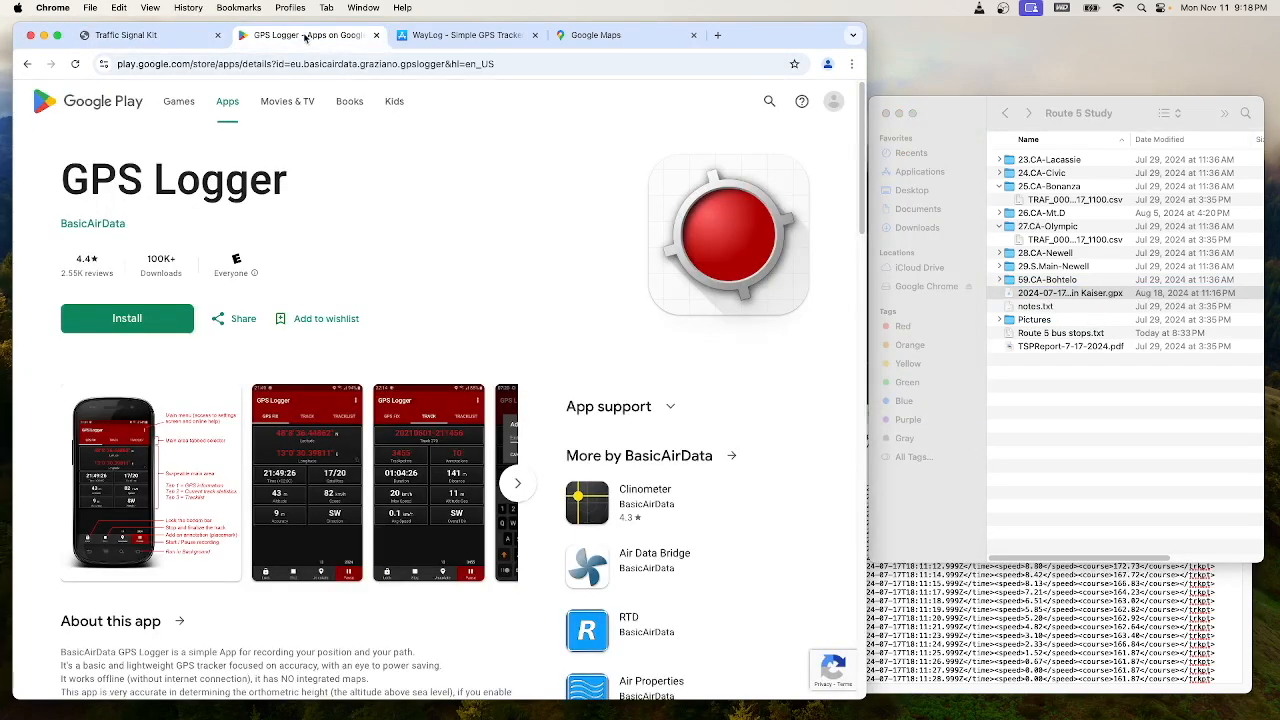
scroll(346, 210, down, 5)
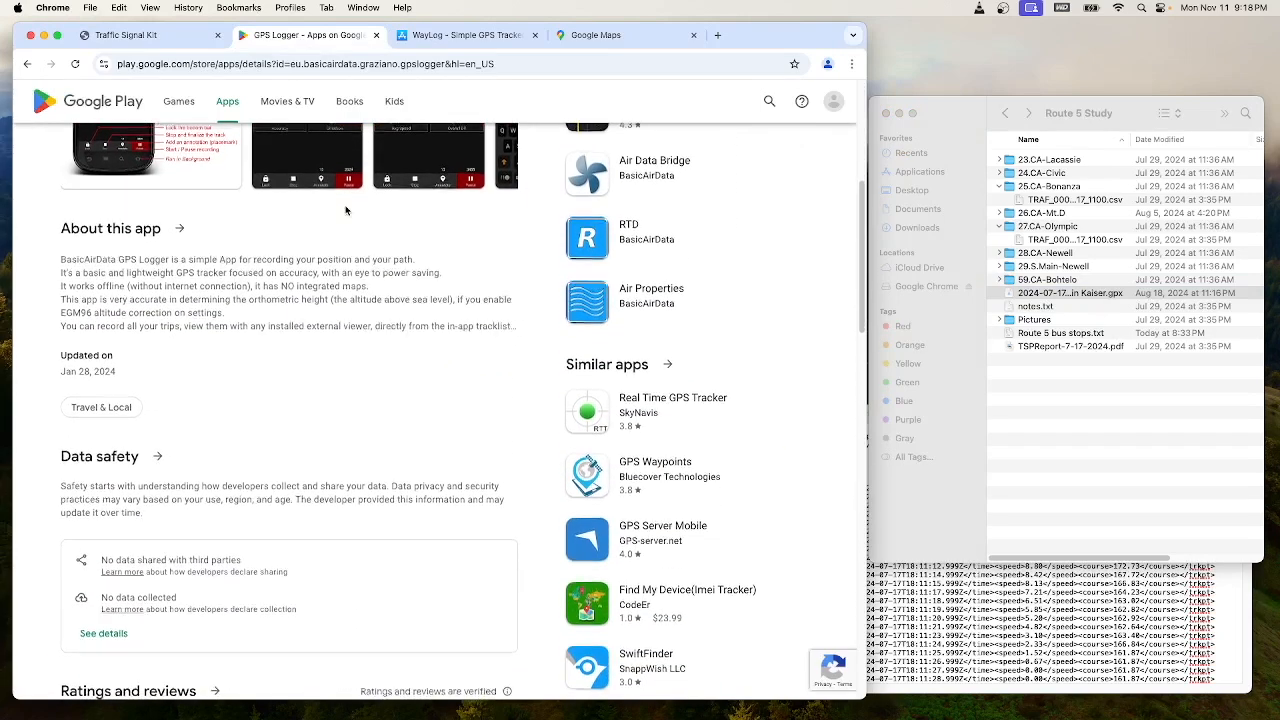
scroll(346, 210, up, 5)
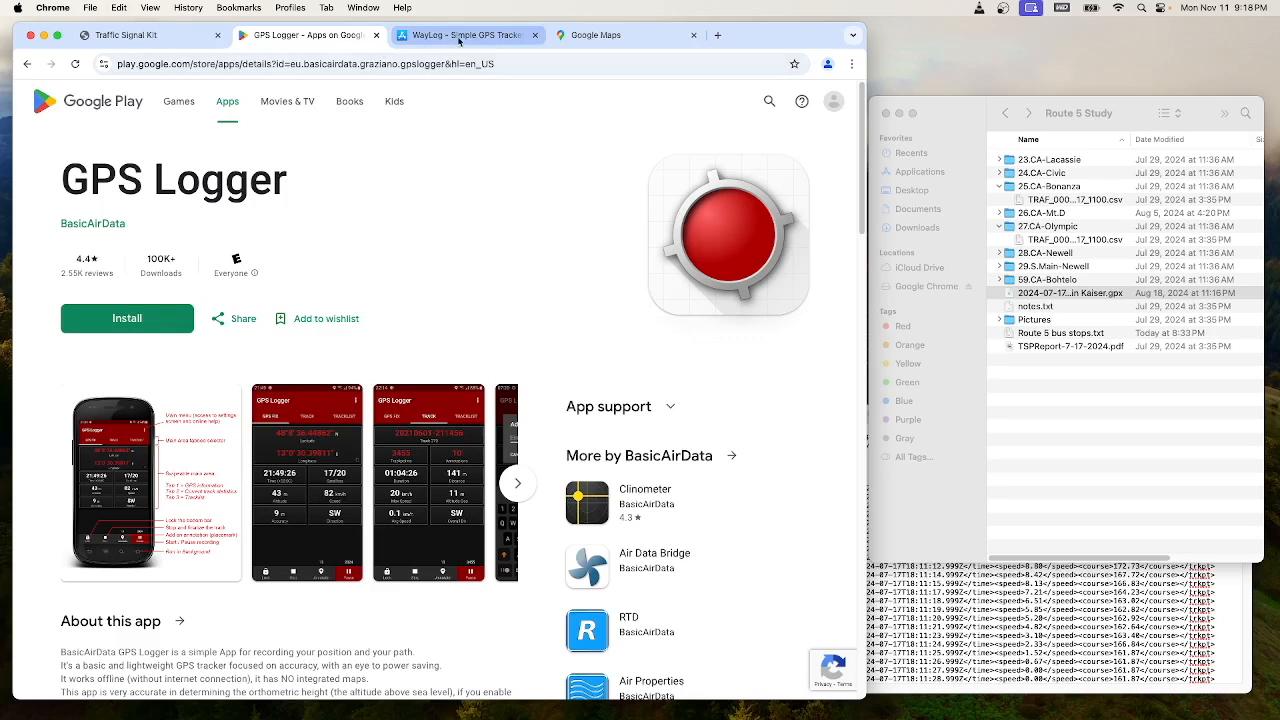
drag(91, 178, 326, 180)
click(332, 180)
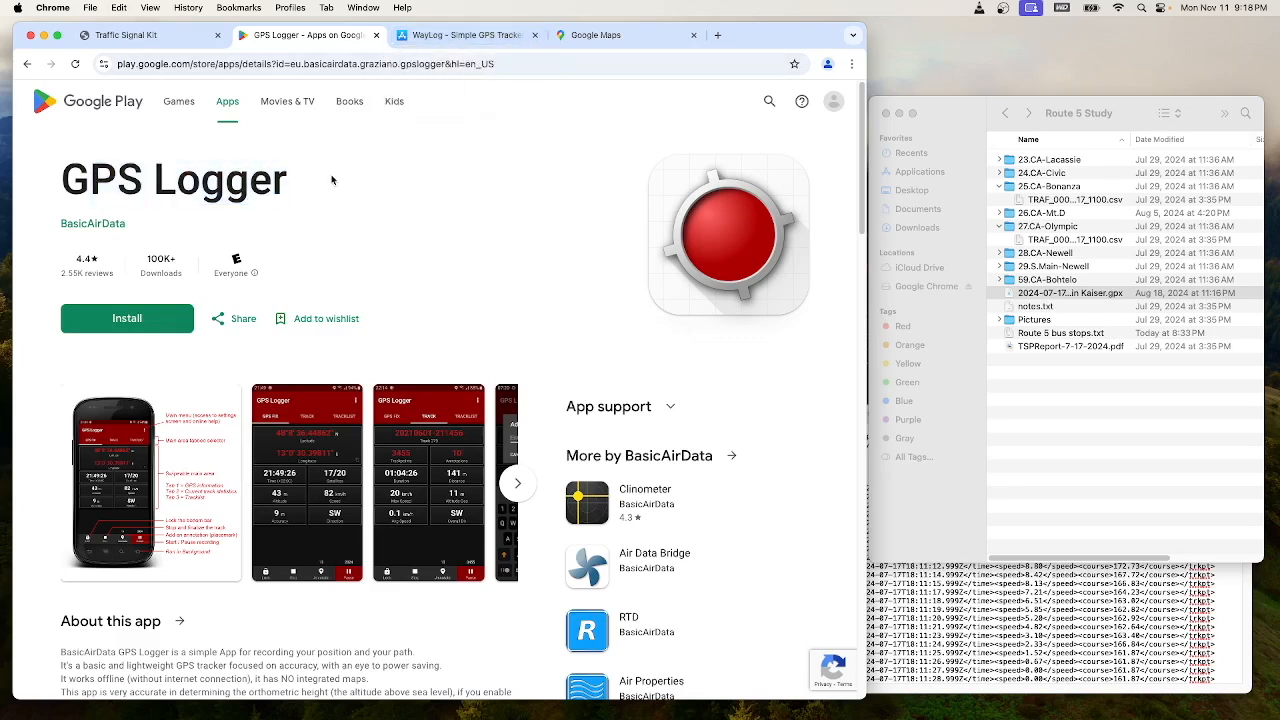
Step: Review WayLog - Simple GPS Tracker's App Store page, including its function summary on GPX export
click(455, 37)
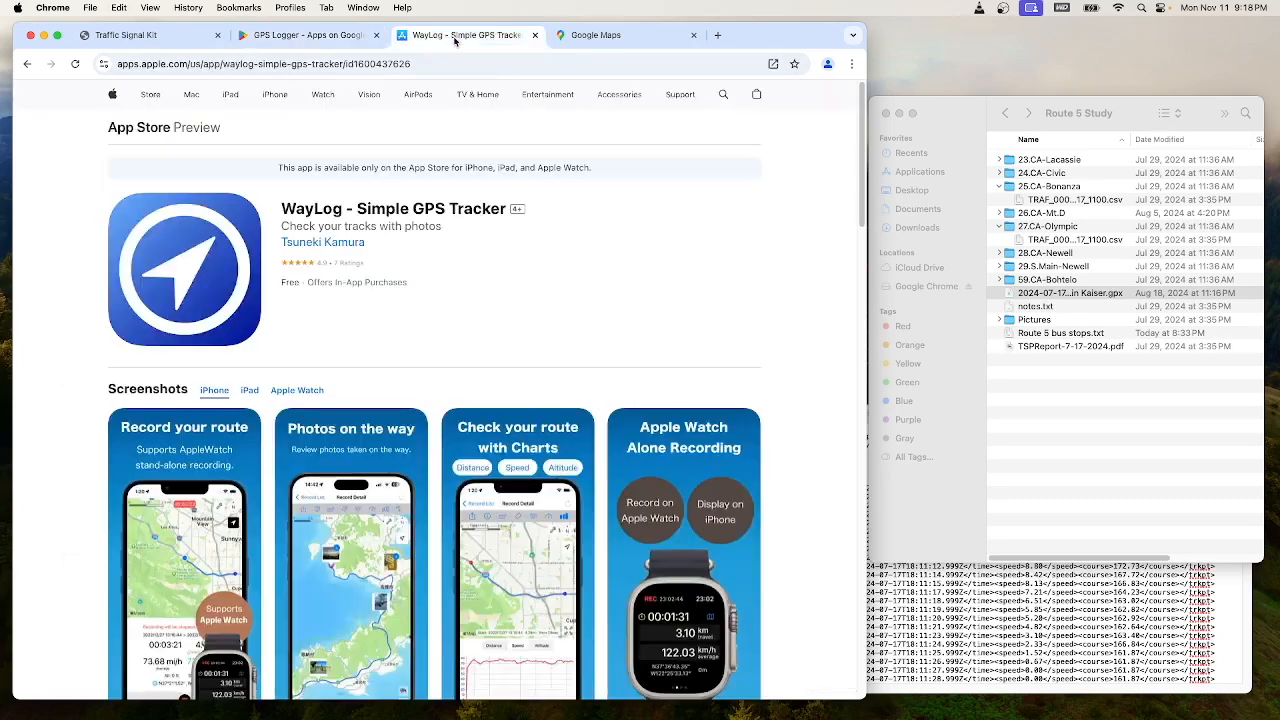
scroll(396, 261, down, 5)
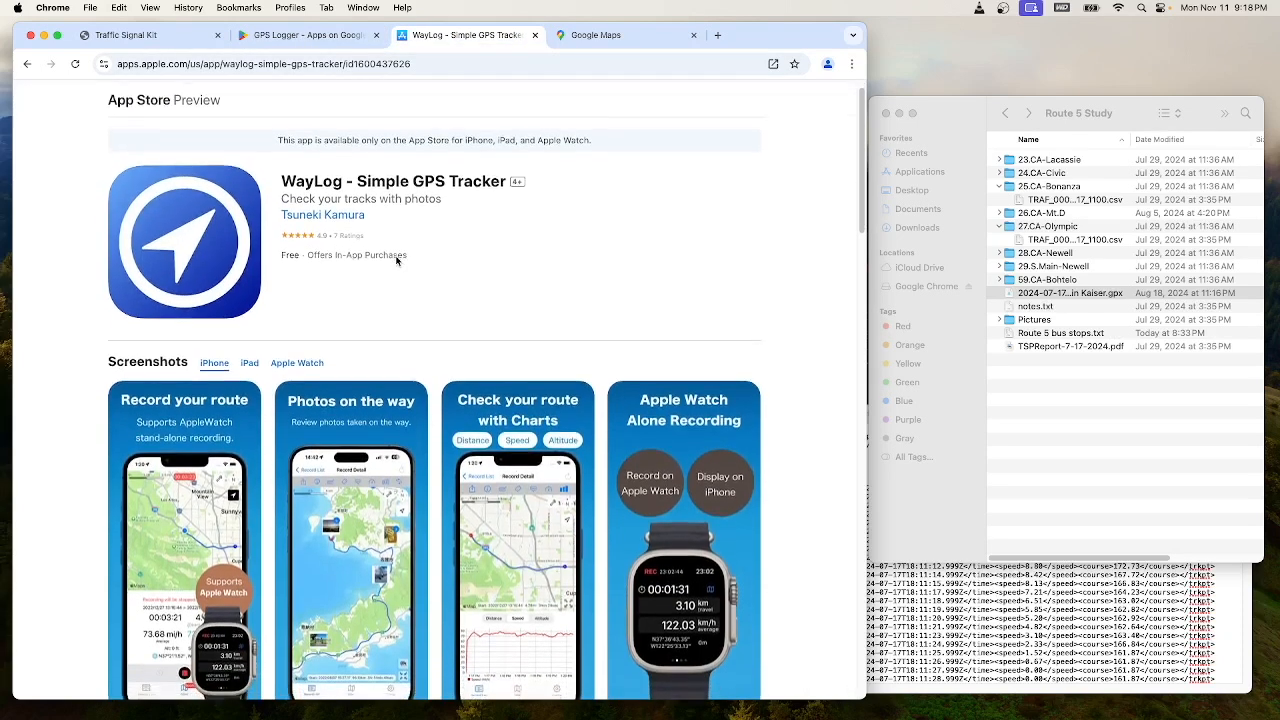
scroll(418, 231, down, 12)
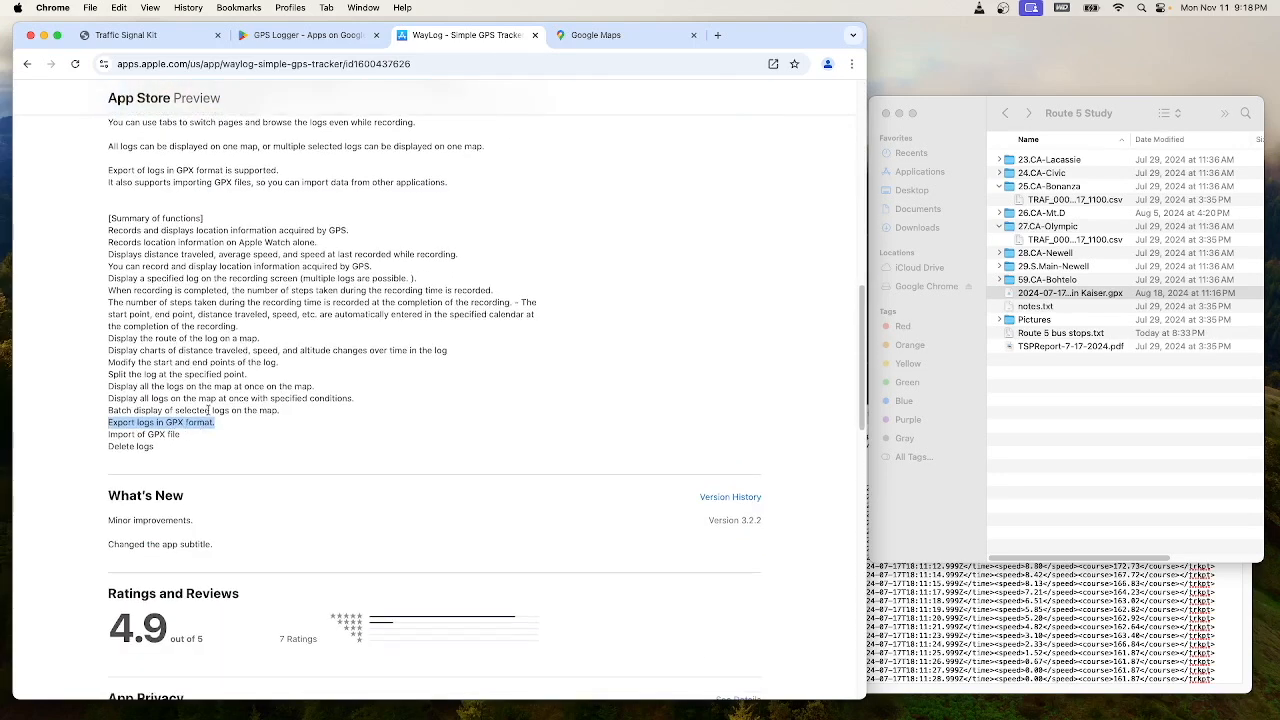
scroll(251, 393, up, 15)
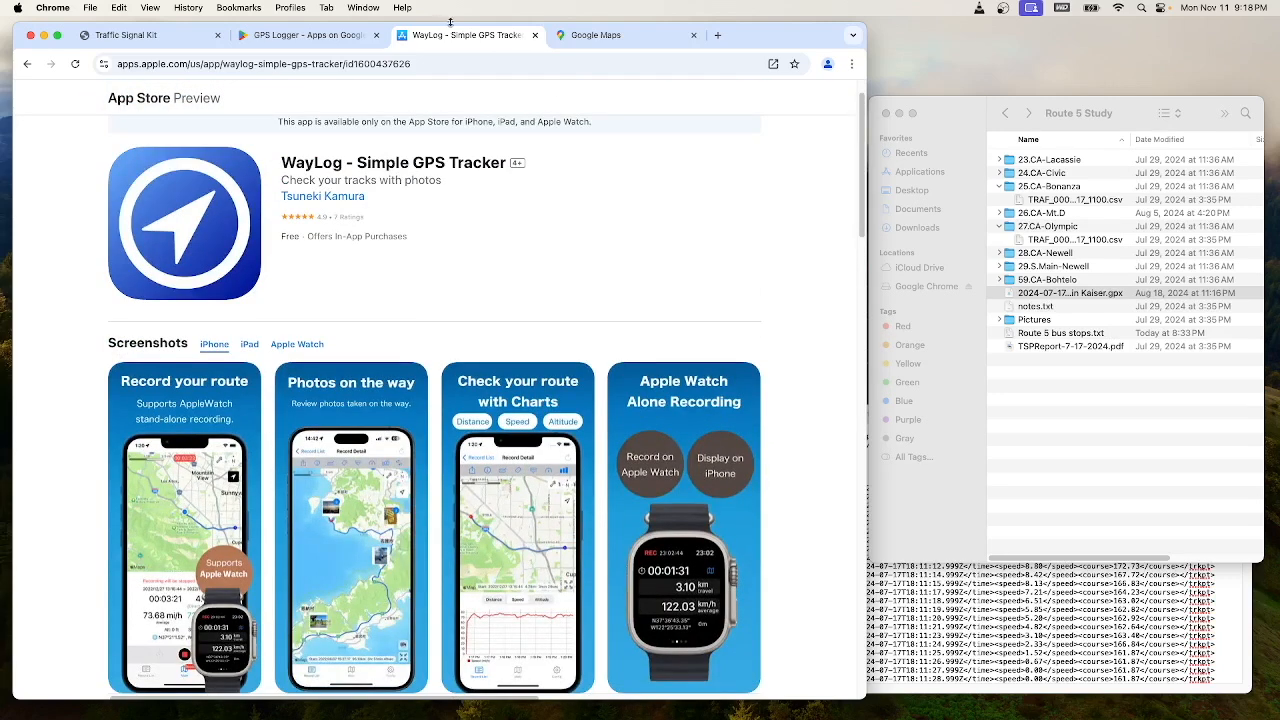
Step: Open the Walnut Creek Route 5 GPX file from the Route 5 Study folder in TextEdit and shift its window slightly upward
click(145, 35)
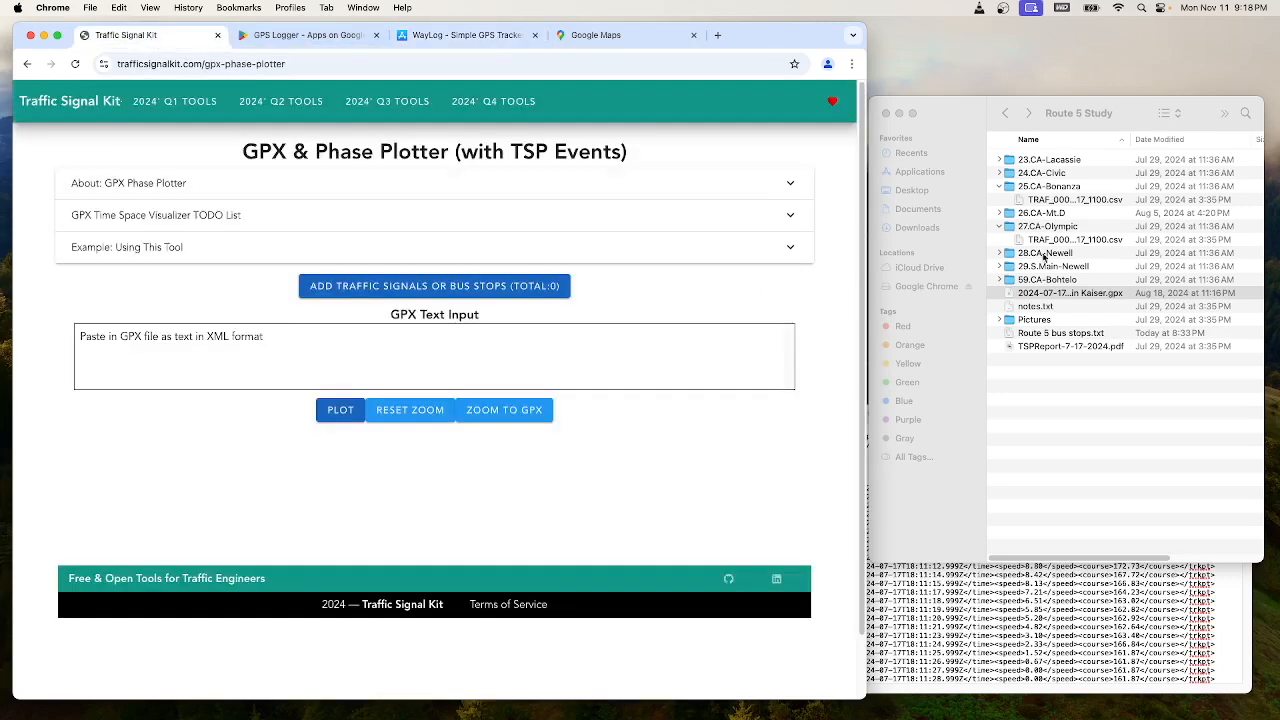
click(1049, 295)
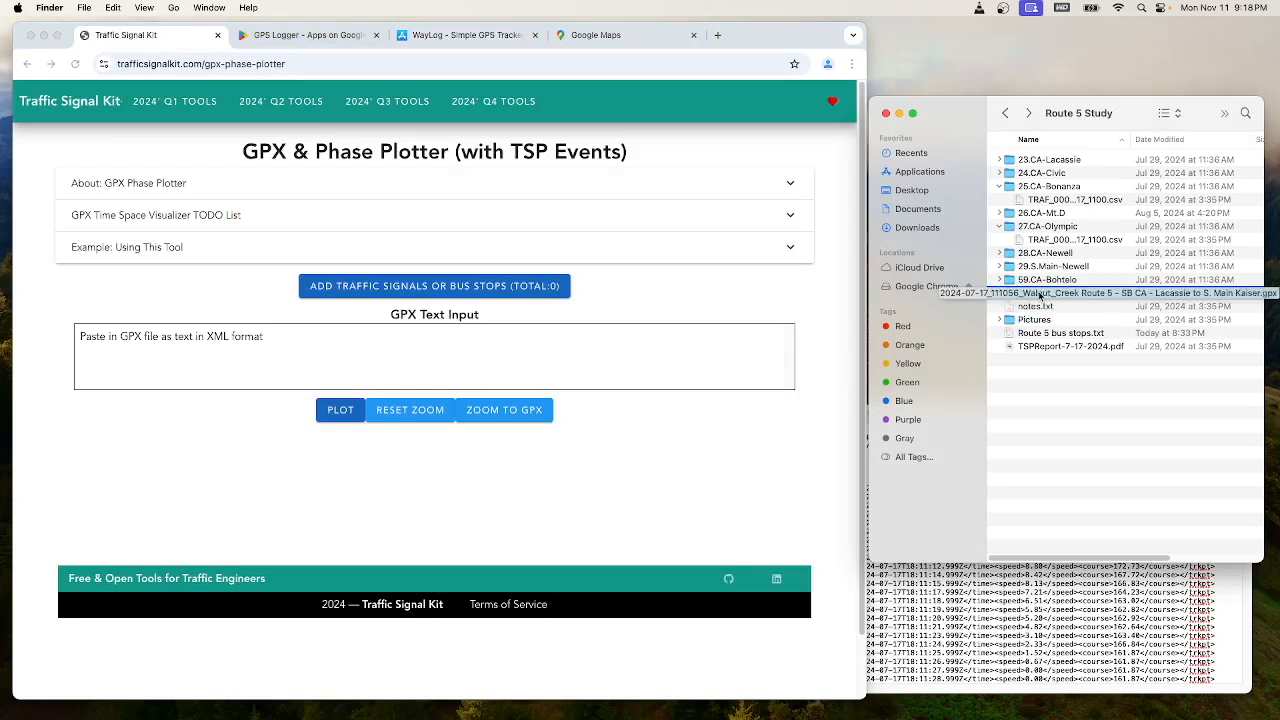
right_click(1040, 296)
mouse_move(1025, 314)
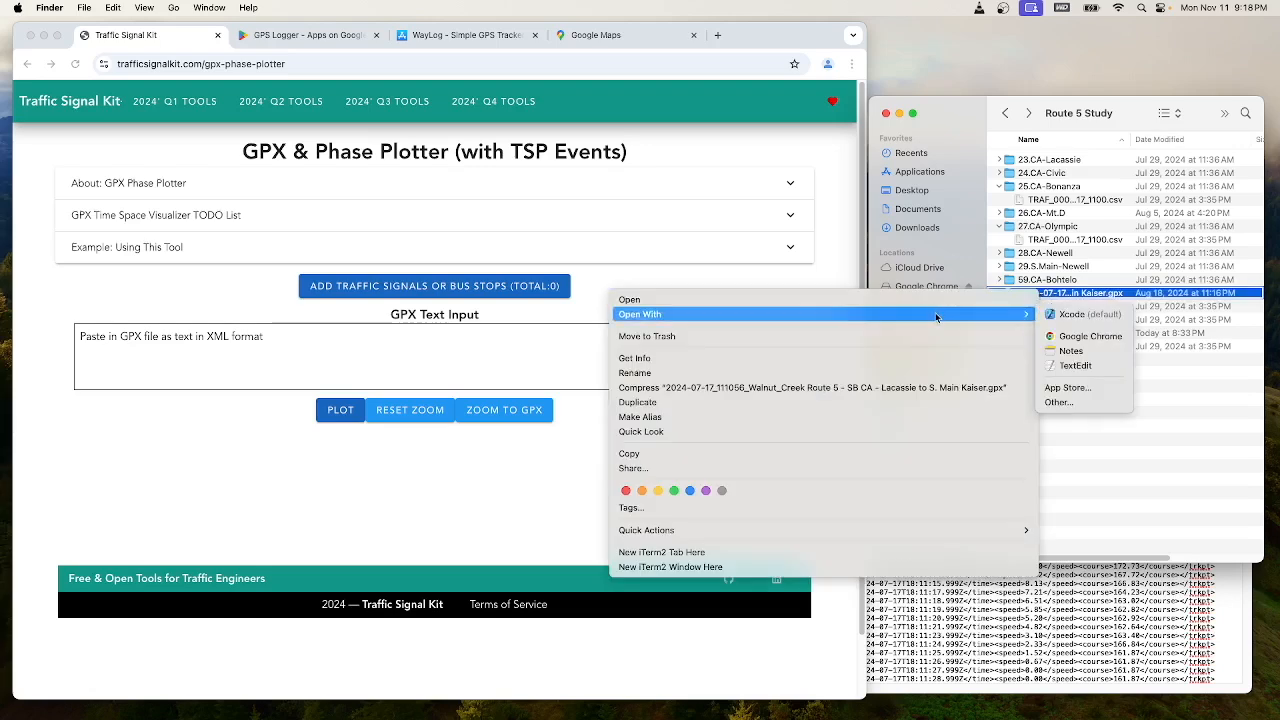
click(1076, 368)
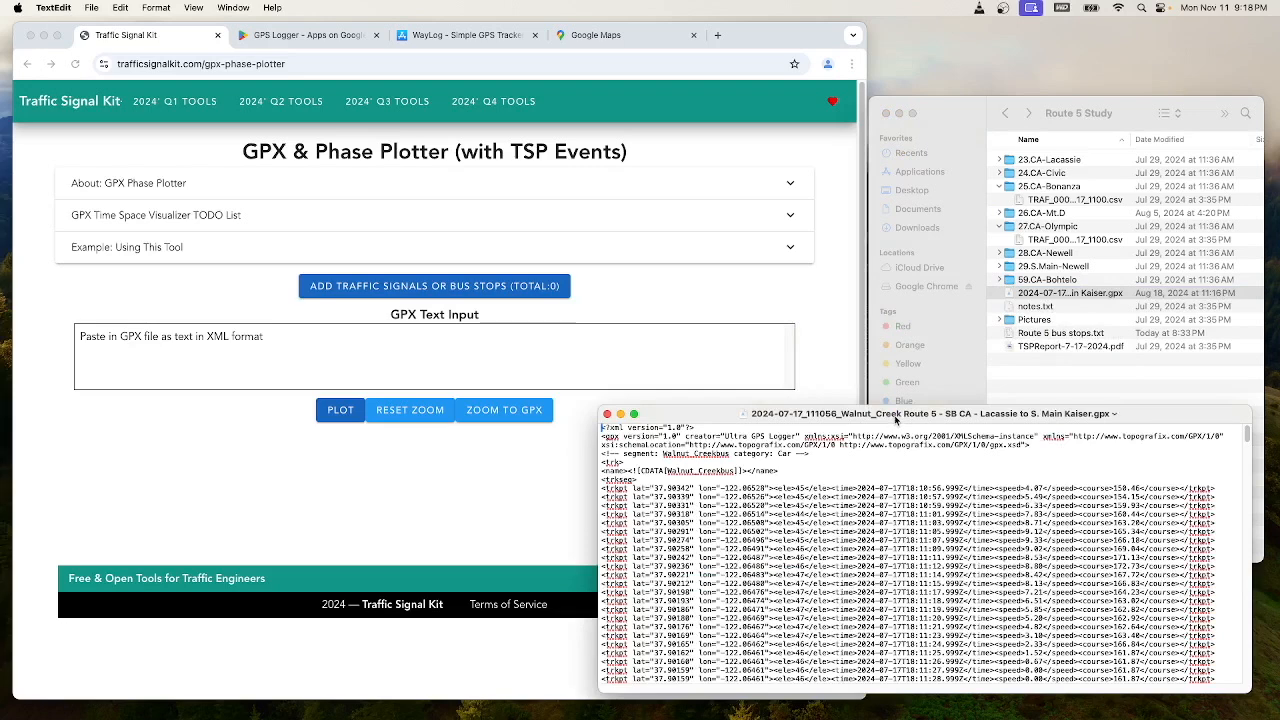
drag(756, 419, 753, 388)
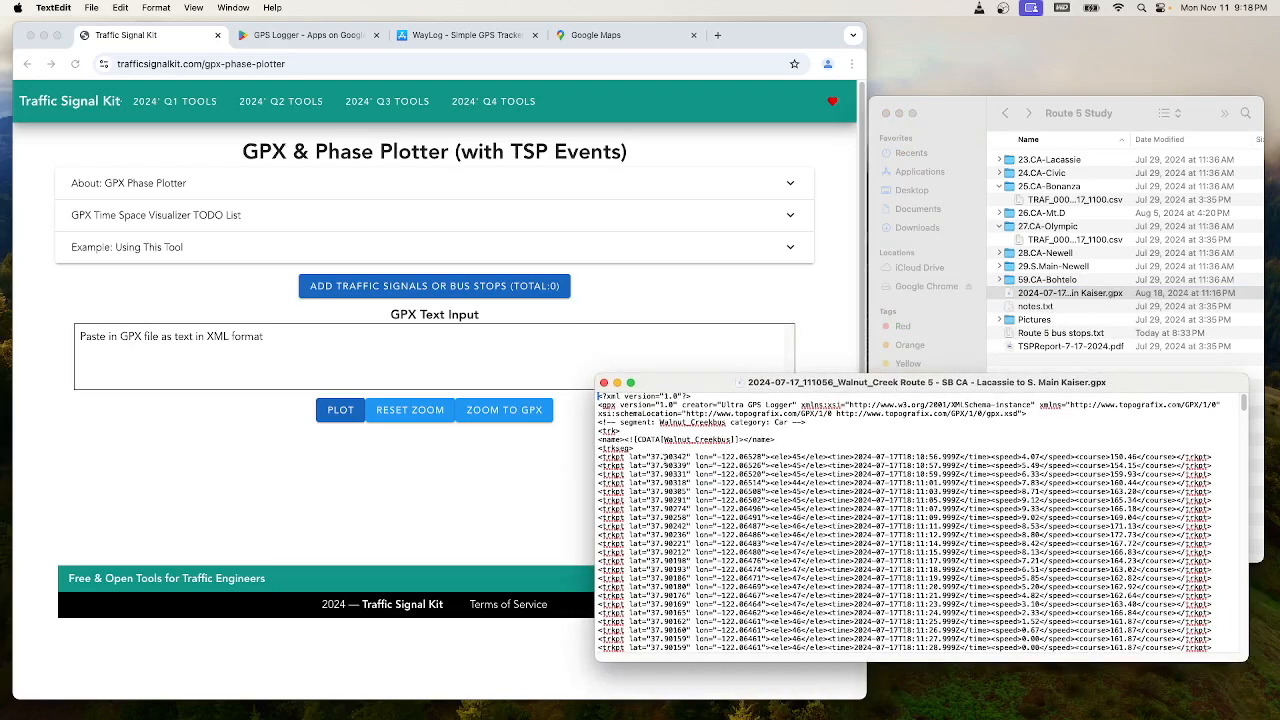
Step: Examine the latitude, longitude and timestamp values of the track points in the GPX file
drag(628, 457, 800, 458)
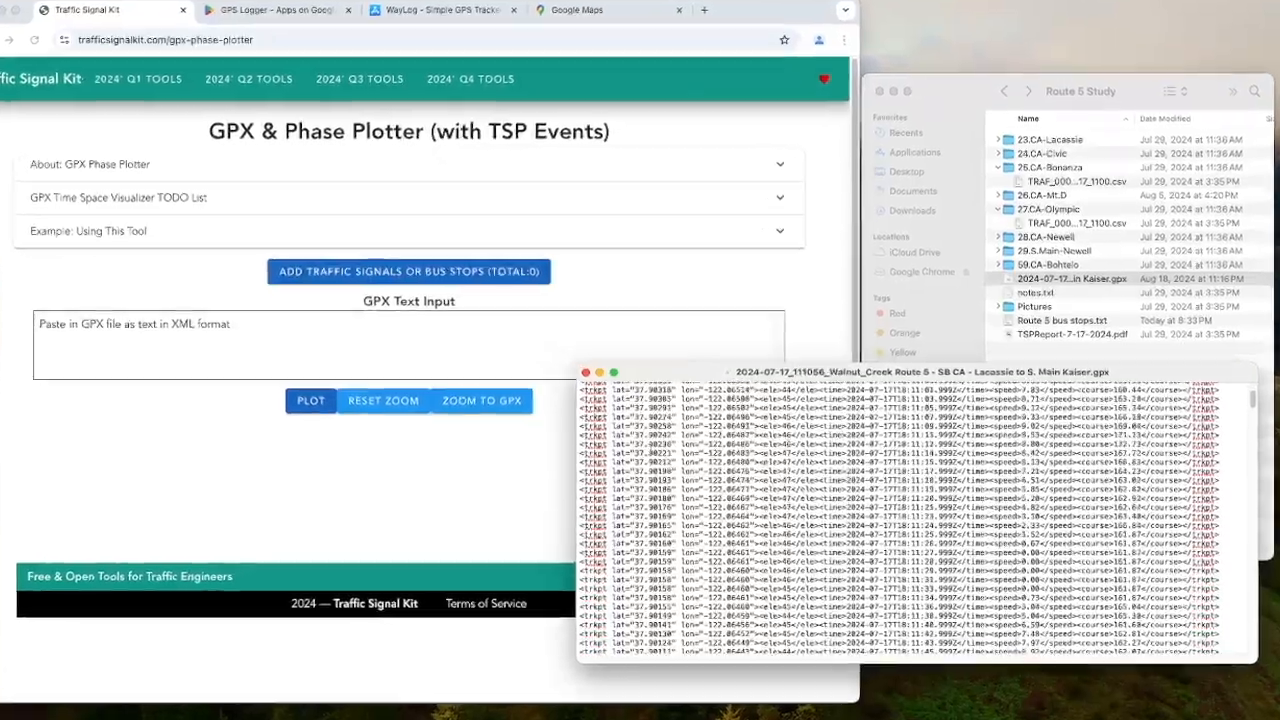
scroll(741, 450, down, 1)
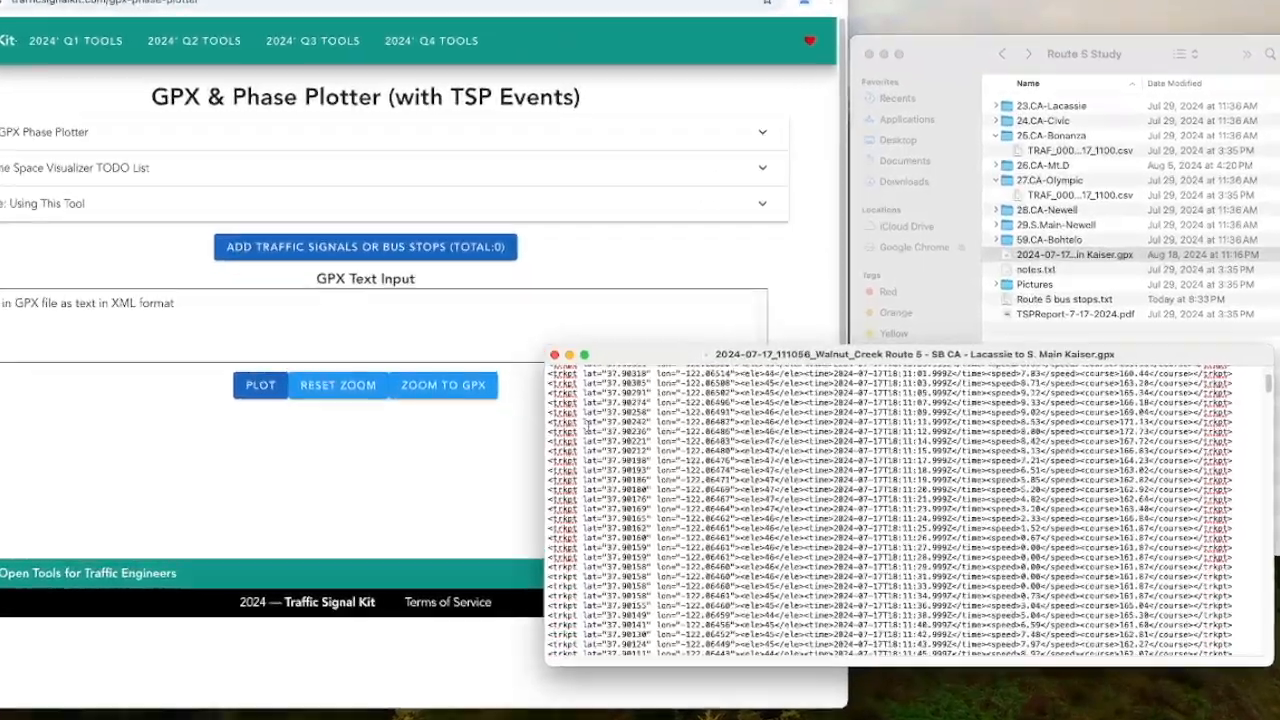
drag(626, 450, 741, 450)
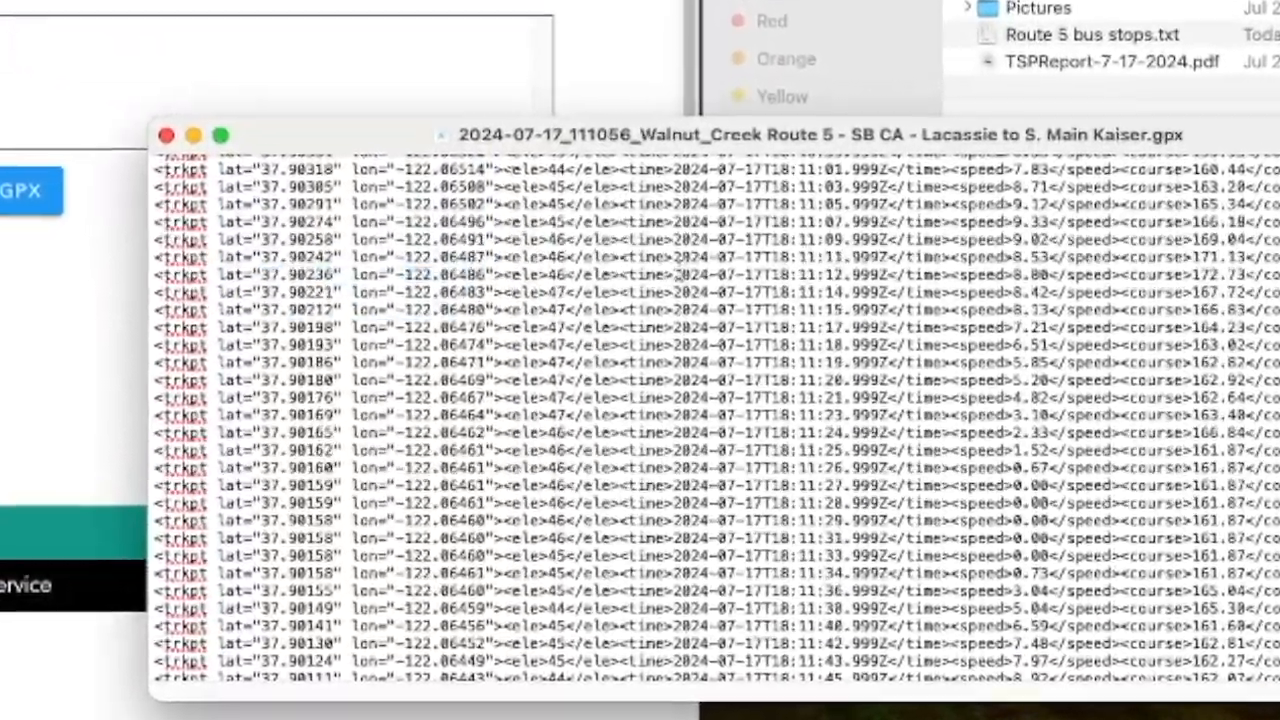
drag(676, 274, 882, 276)
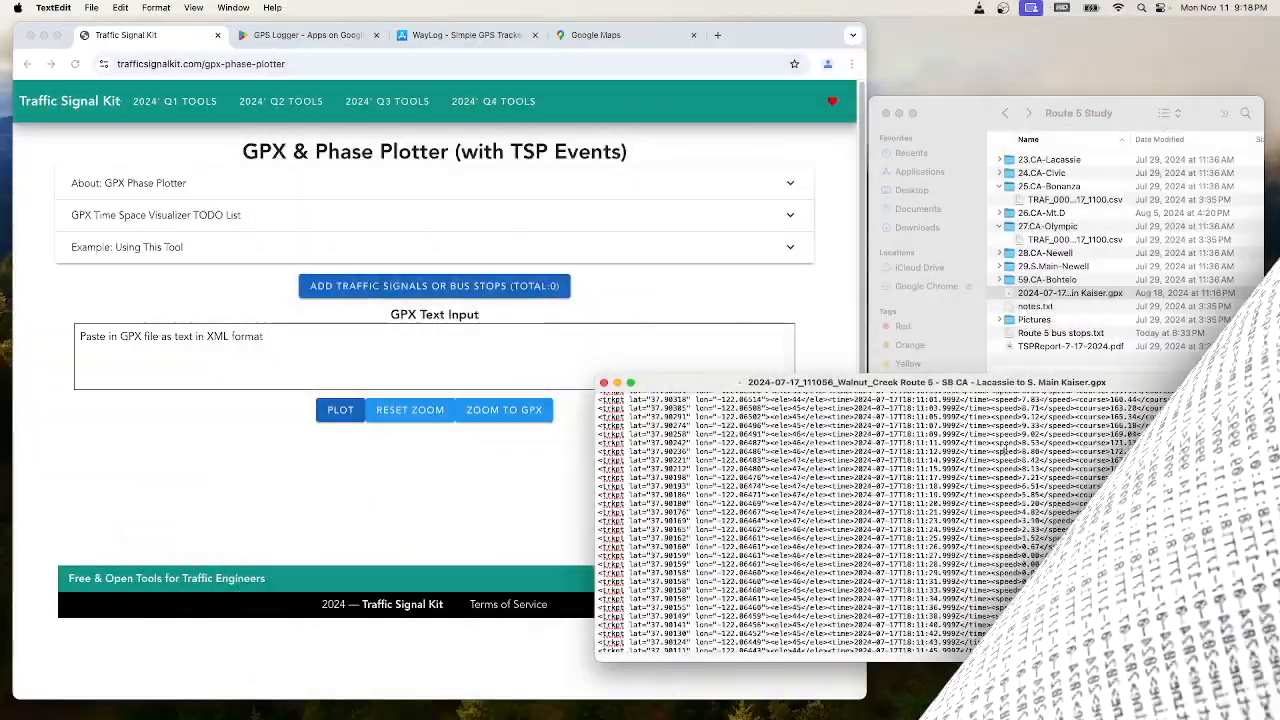
Step: Copy the GPX file's entire text into the plotter's GPX Text Input and plot the track
scroll(832, 483, up, 3)
key(super+a)
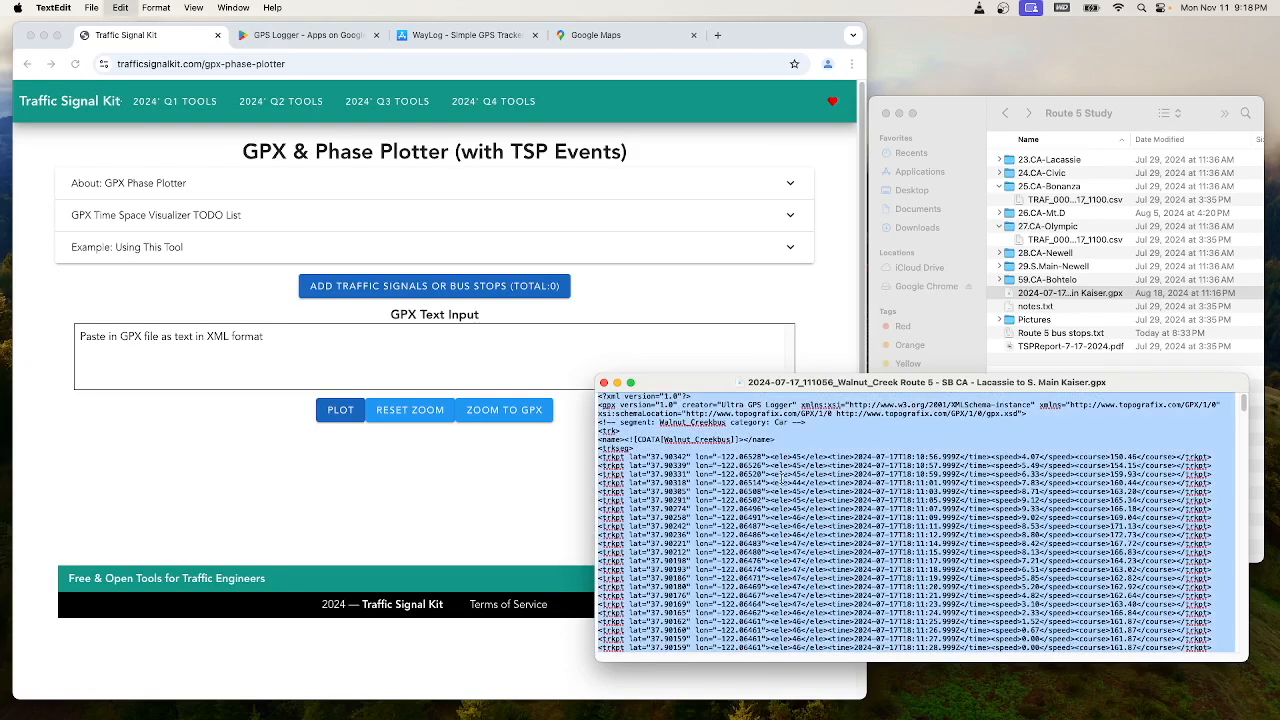
click(61, 360)
click(137, 355)
key(super+v)
scroll(180, 356, down, 10)
click(338, 410)
scroll(214, 418, down, 3)
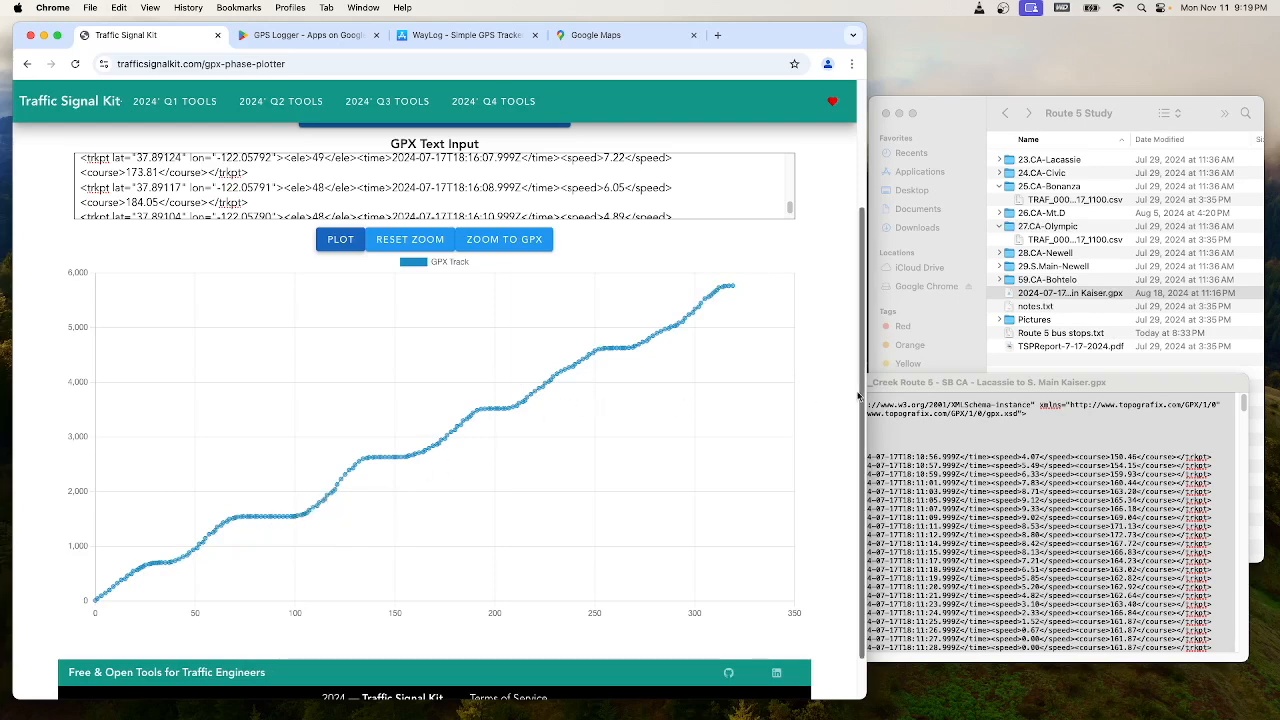
scroll(812, 428, up, 3)
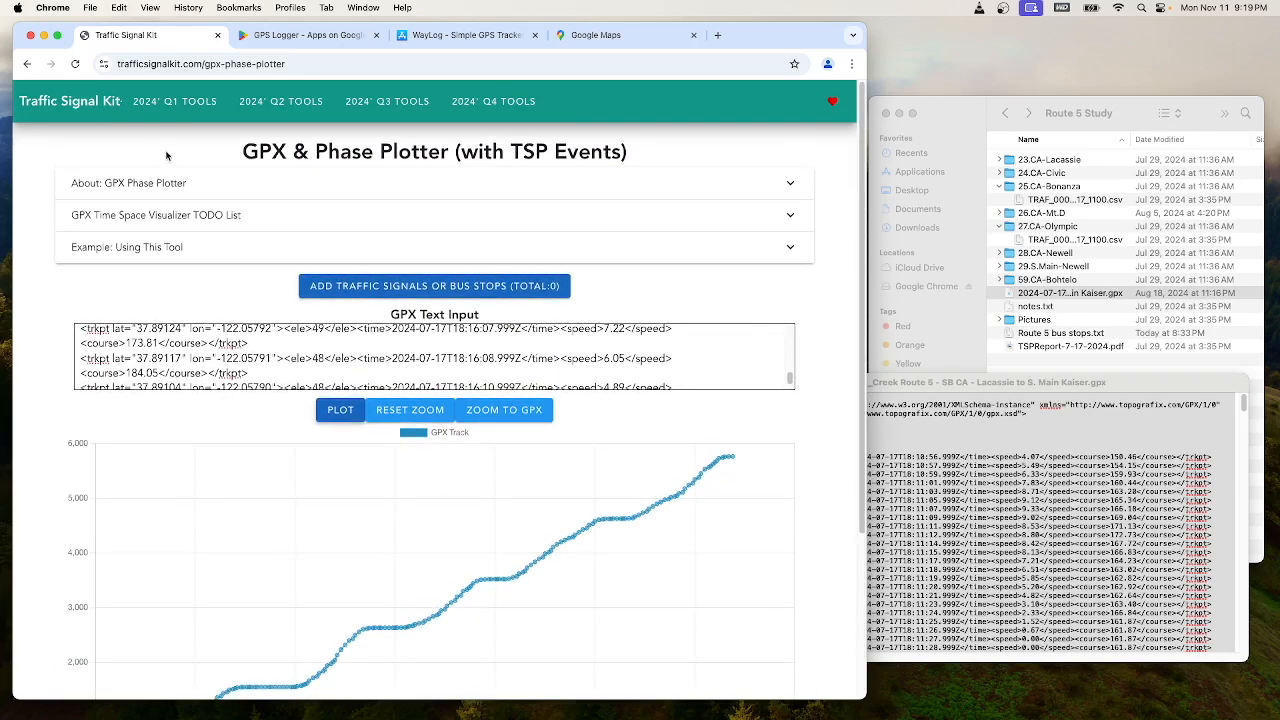
Step: Return to the Traffic Signal Kit overview and reopen the GPX Time-Space & Phase Plotter with empty inputs
click(75, 105)
scroll(215, 278, down, 2)
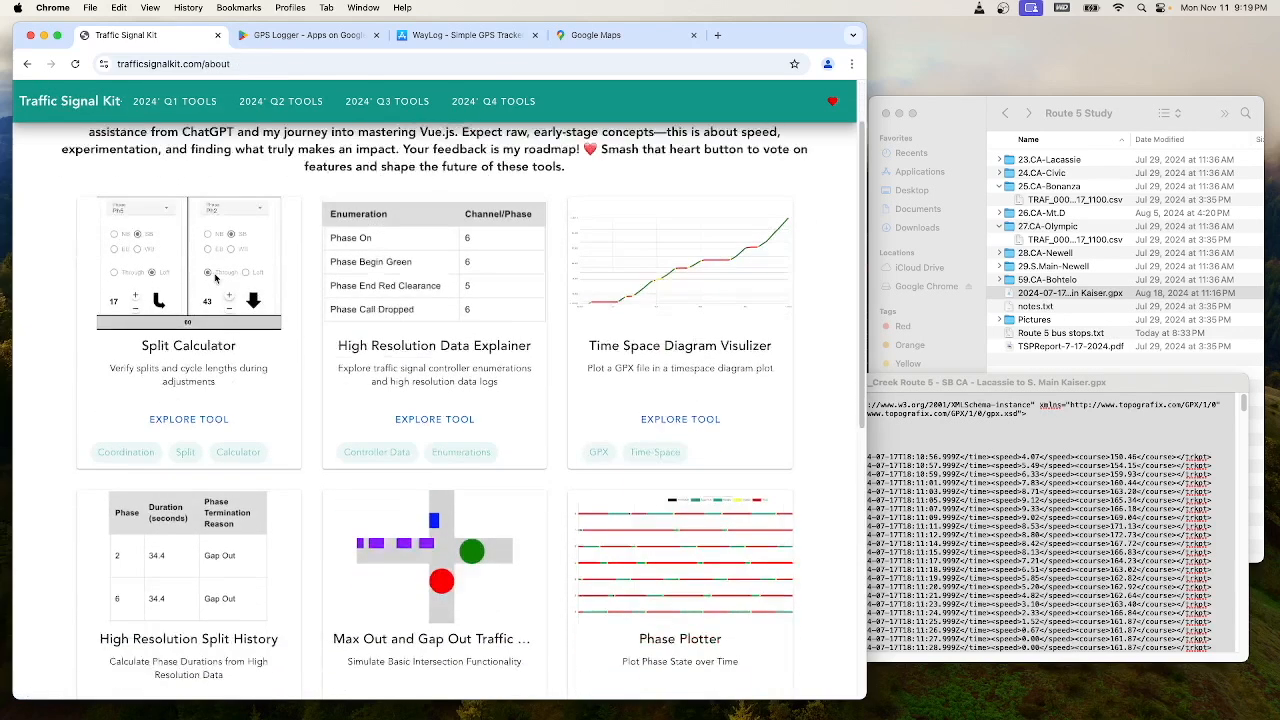
scroll(215, 300, down, 5)
click(202, 433)
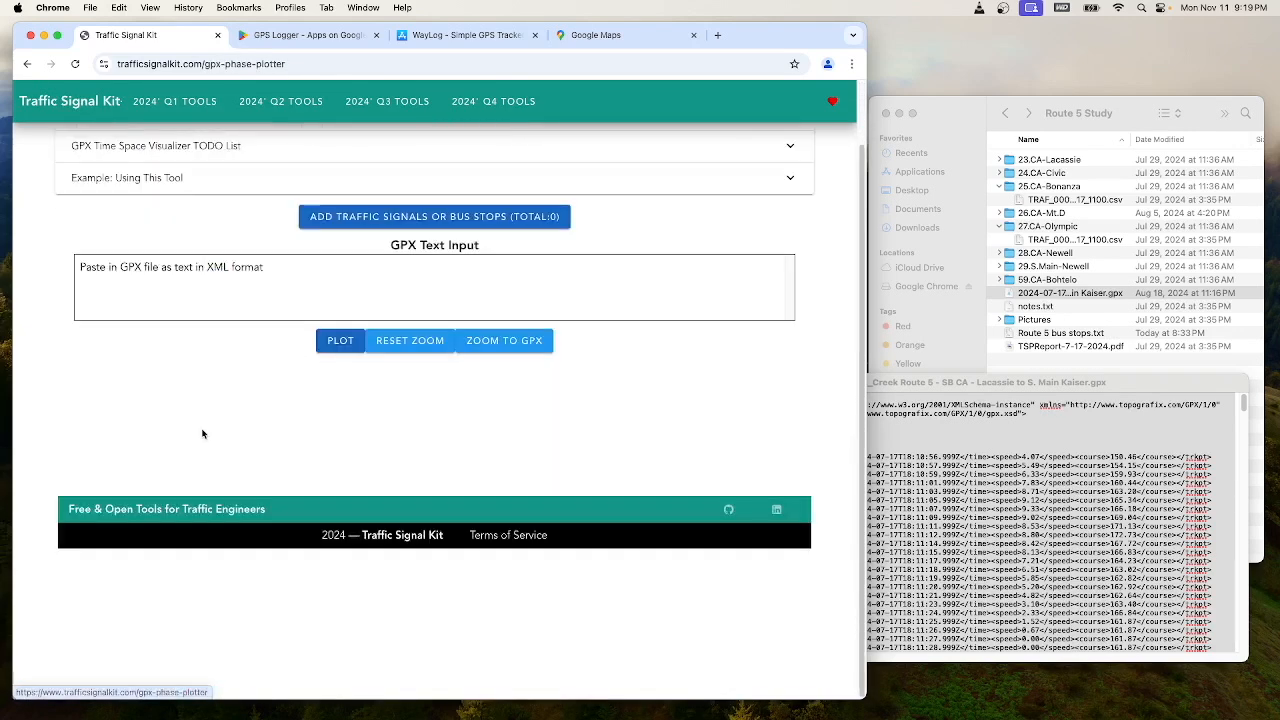
Step: Add two traffic signal or bus stop entries and make the first a Bus Stop with the descriptive name "Bus Stop"
click(441, 290)
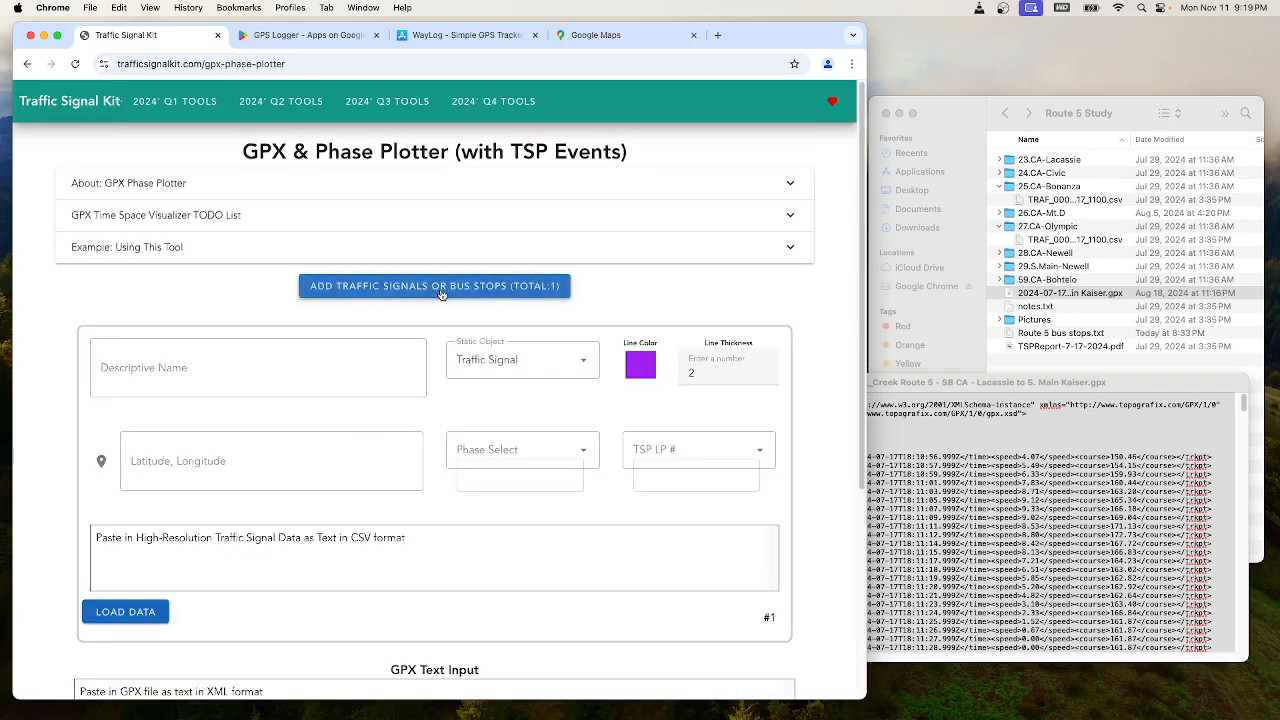
click(441, 290)
scroll(522, 230, down, 3)
click(522, 230)
click(480, 306)
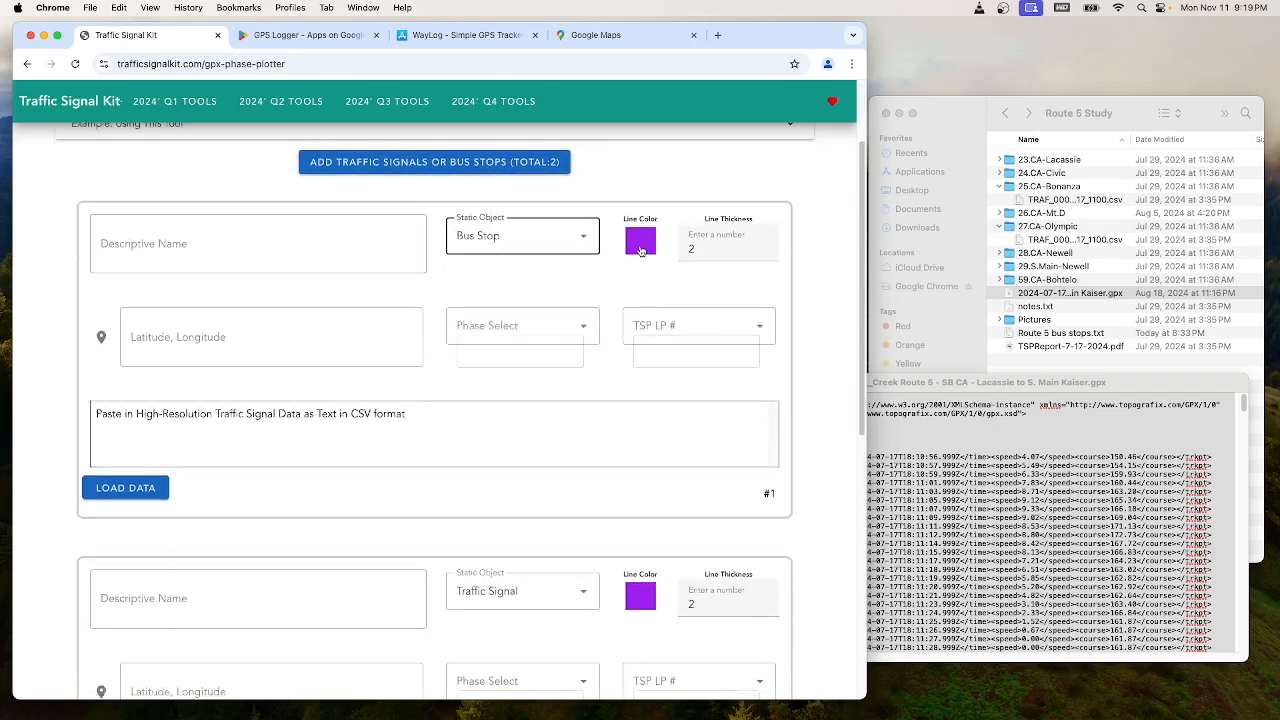
click(231, 243)
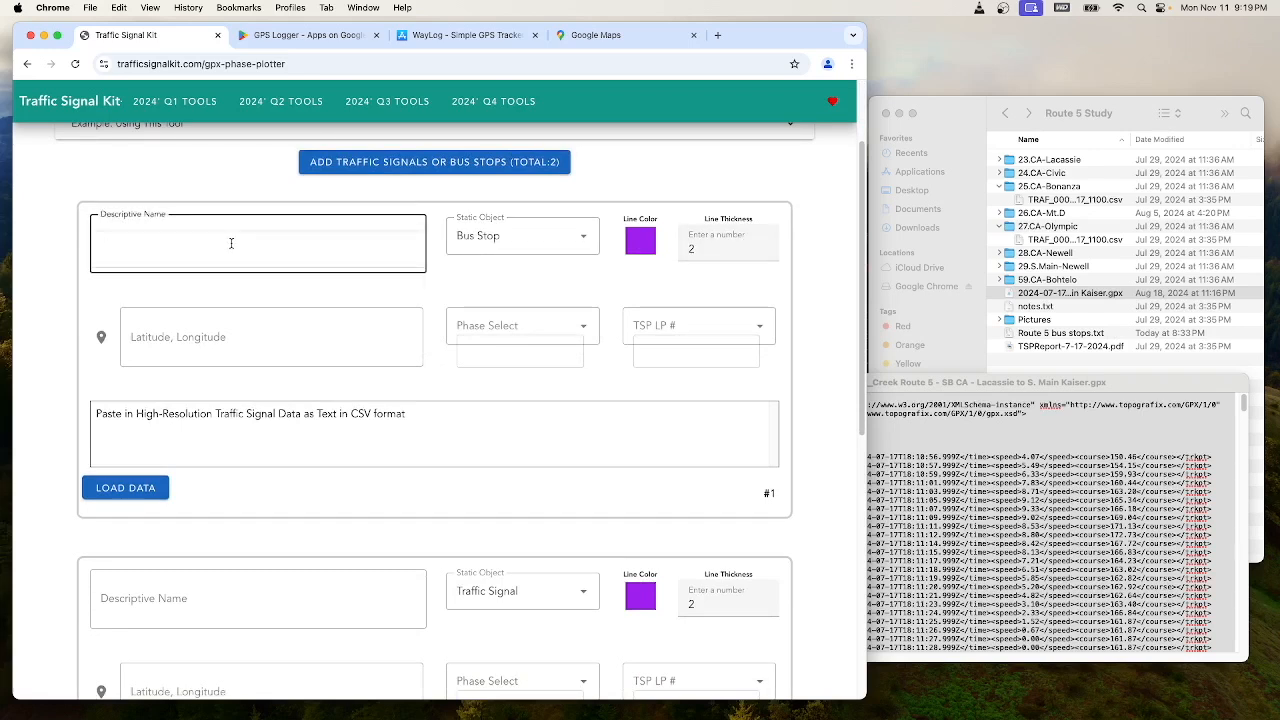
text(Bus Stop)
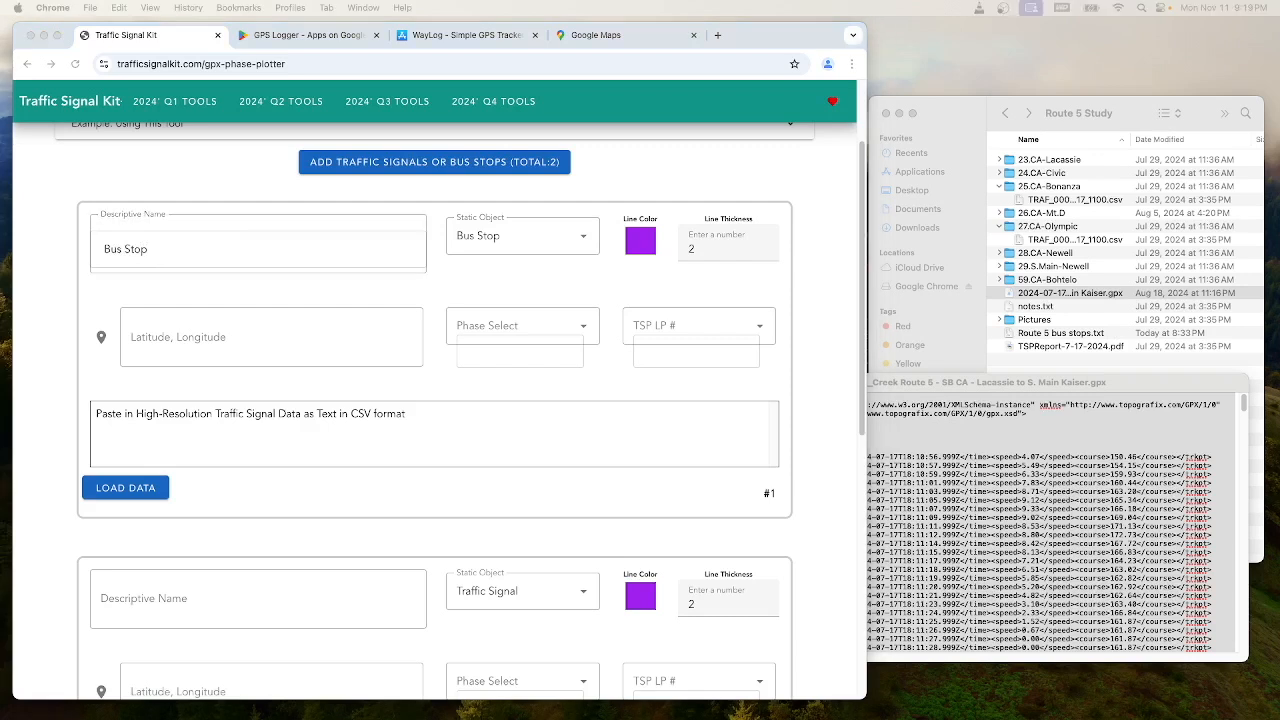
Step: Copy the coordinates of the bus stop south of Civic Dr on N California Blvd from Google Maps into the first entry's Latitude, Longitude
click(197, 343)
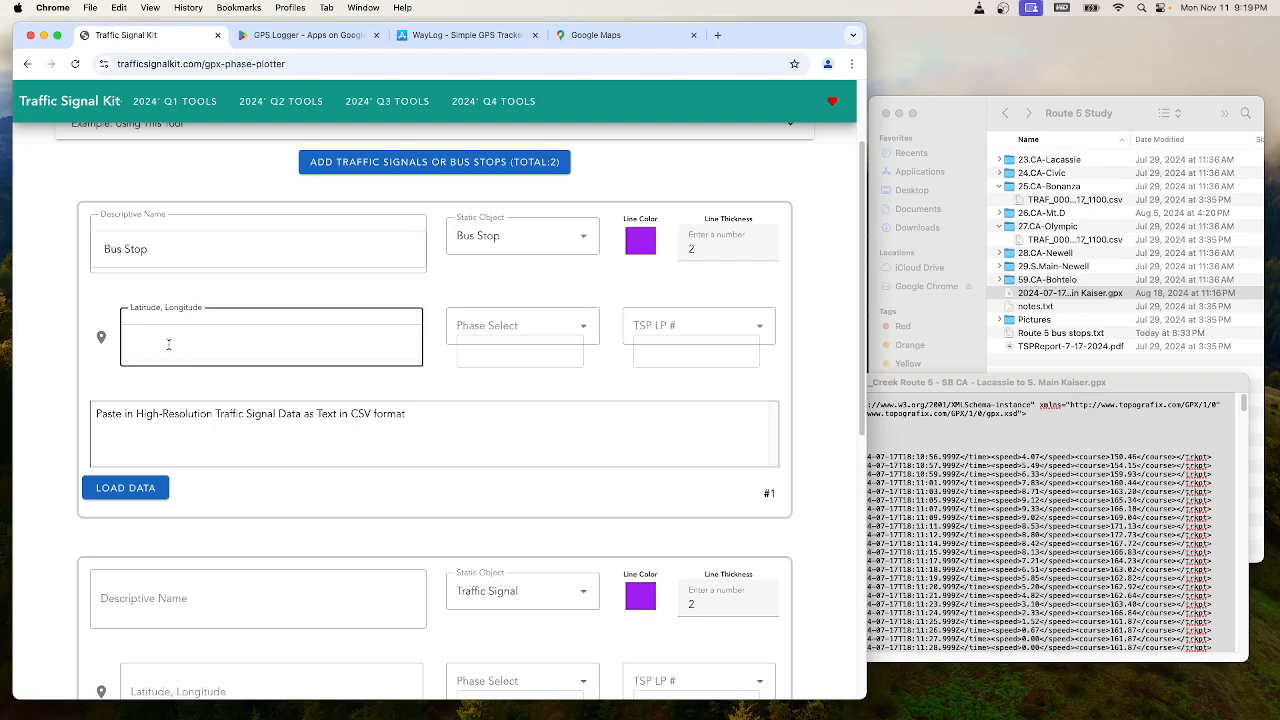
click(575, 35)
drag(489, 432, 452, 362)
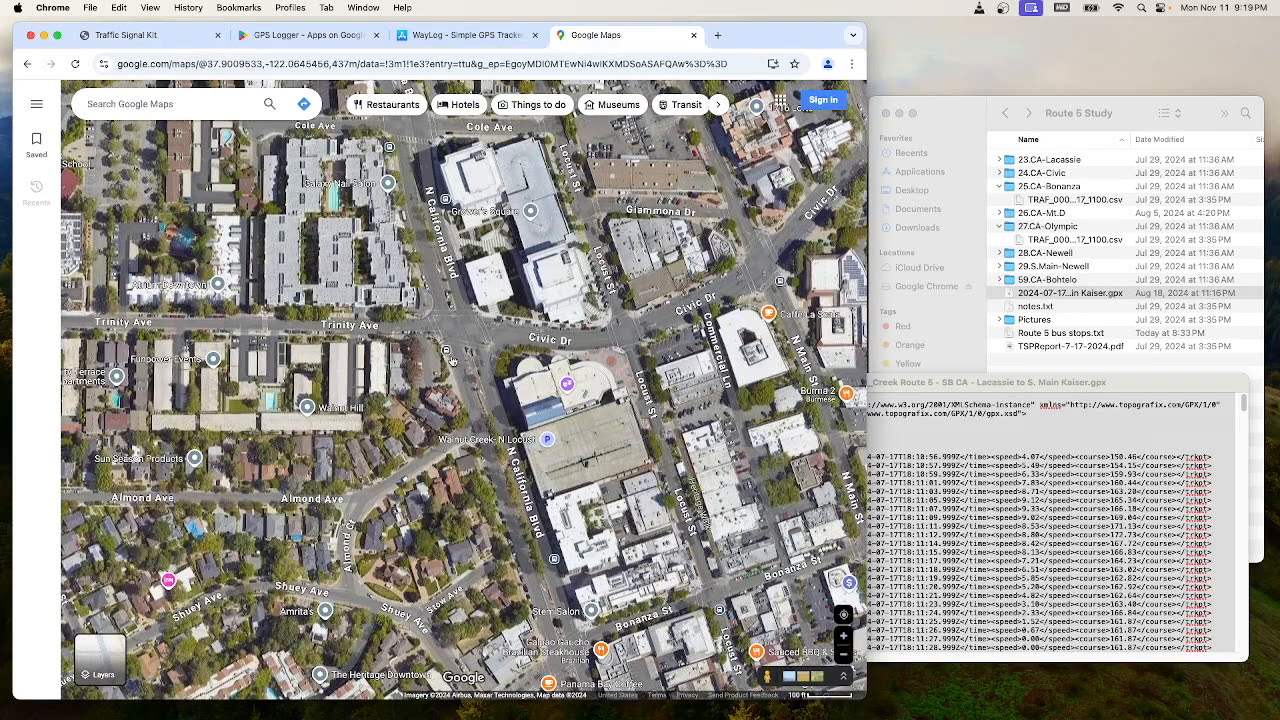
scroll(451, 357, up, 4)
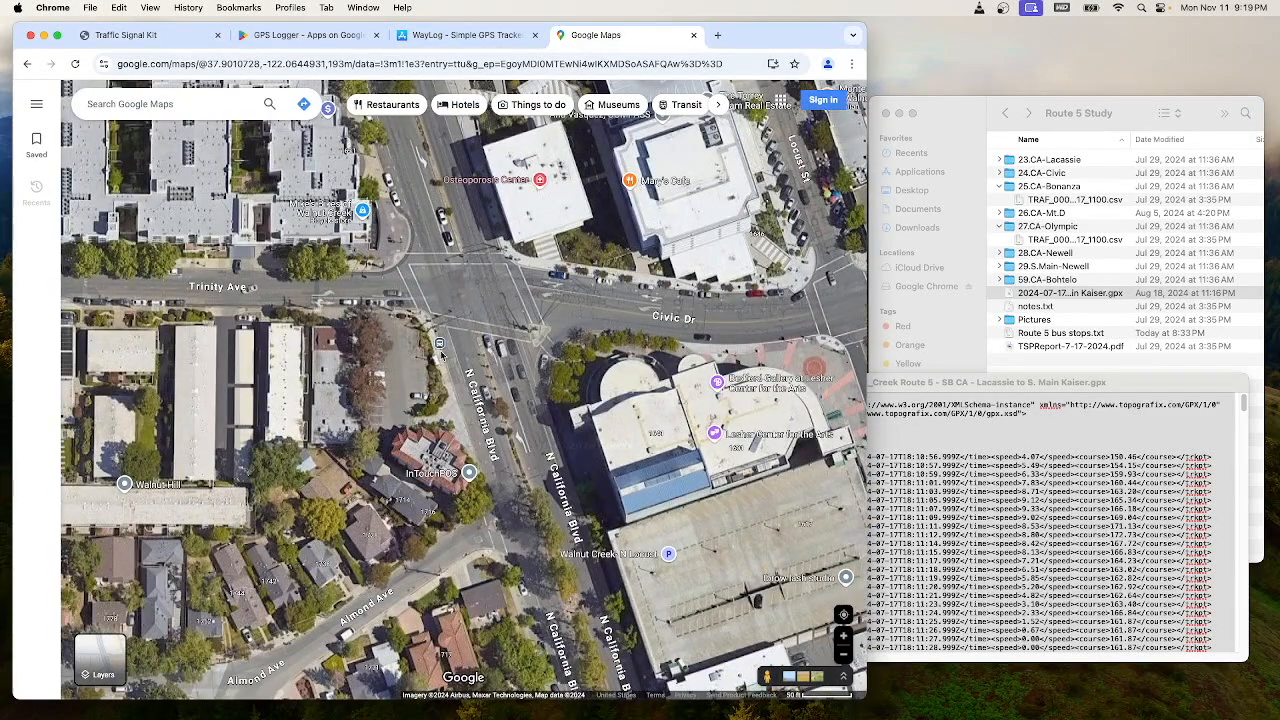
right_click(441, 356)
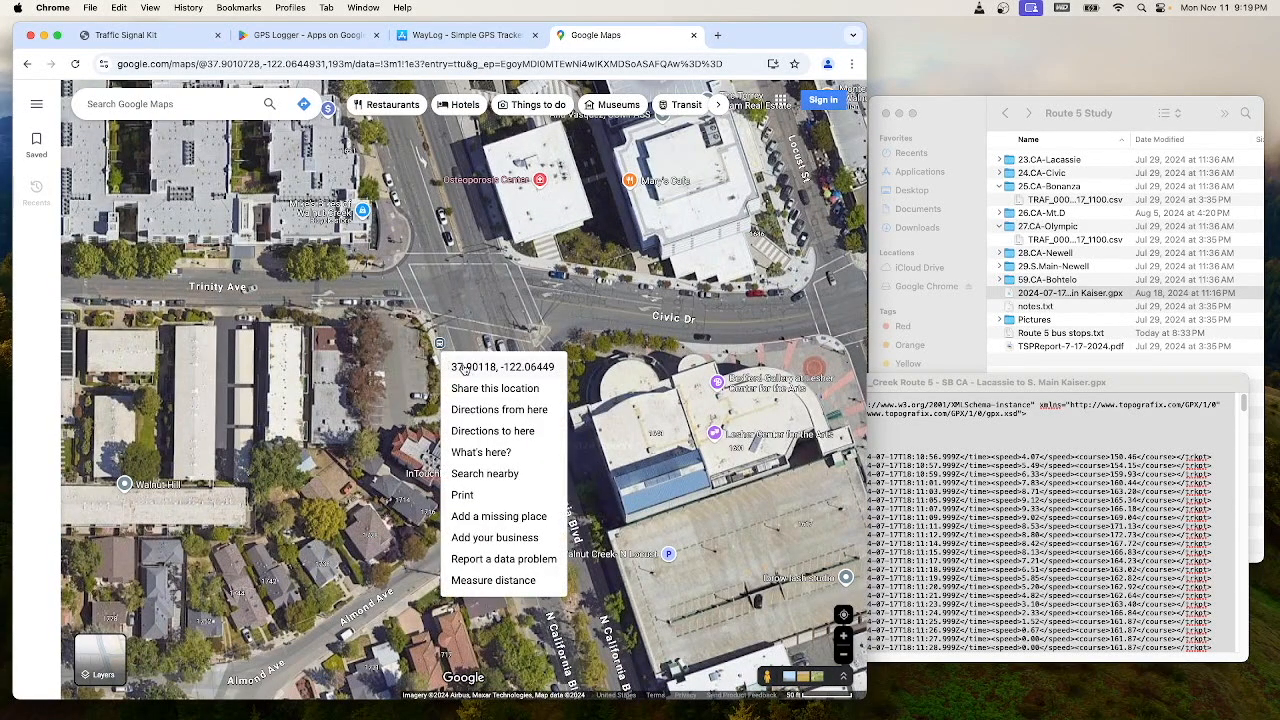
click(470, 368)
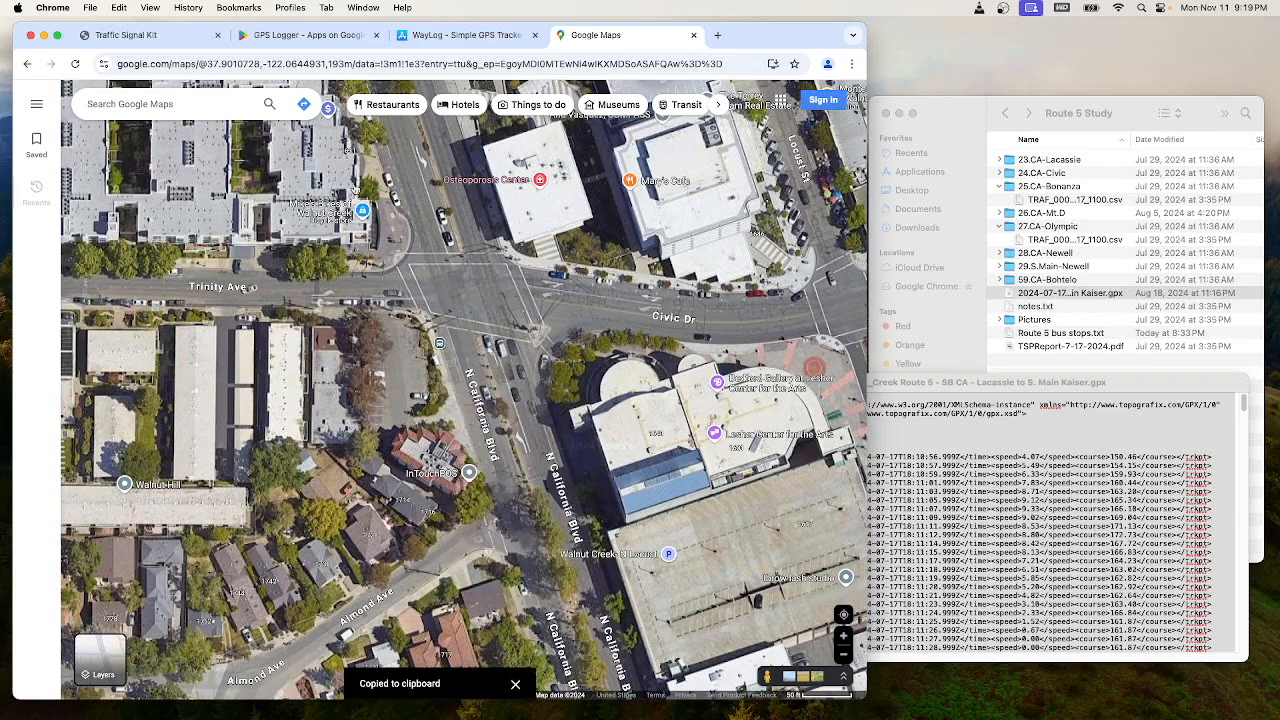
click(125, 35)
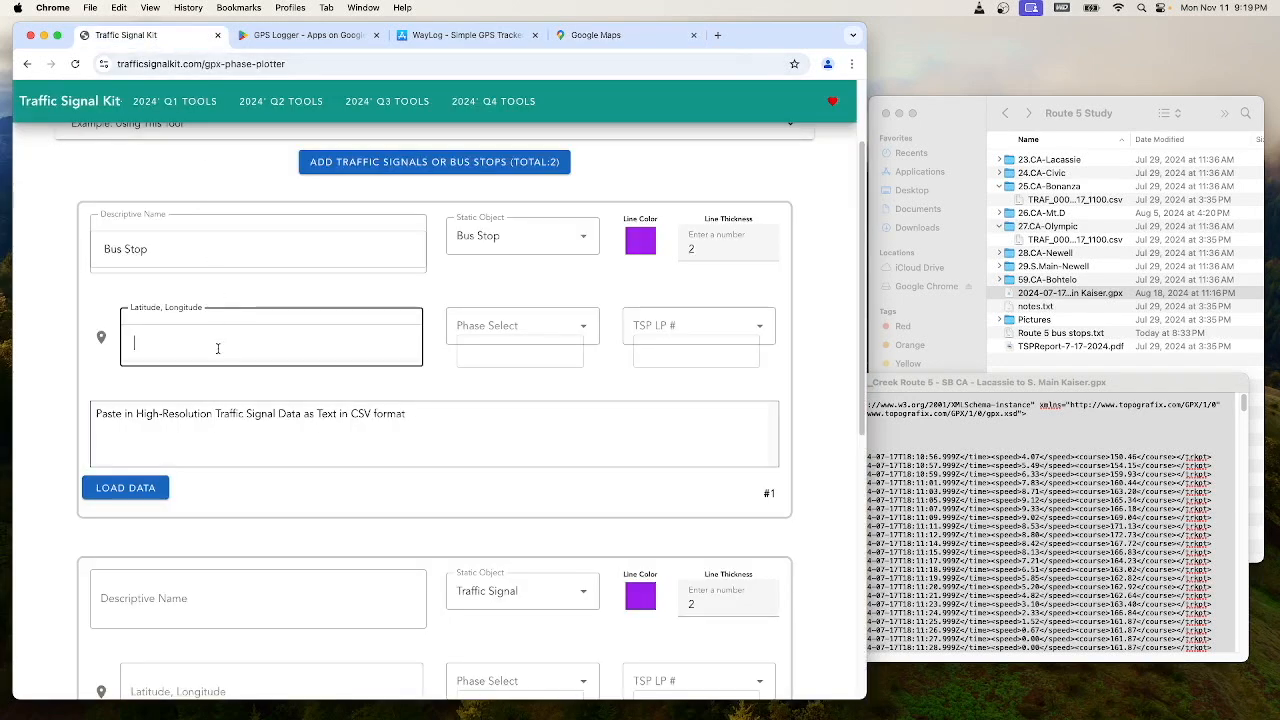
key(super+v)
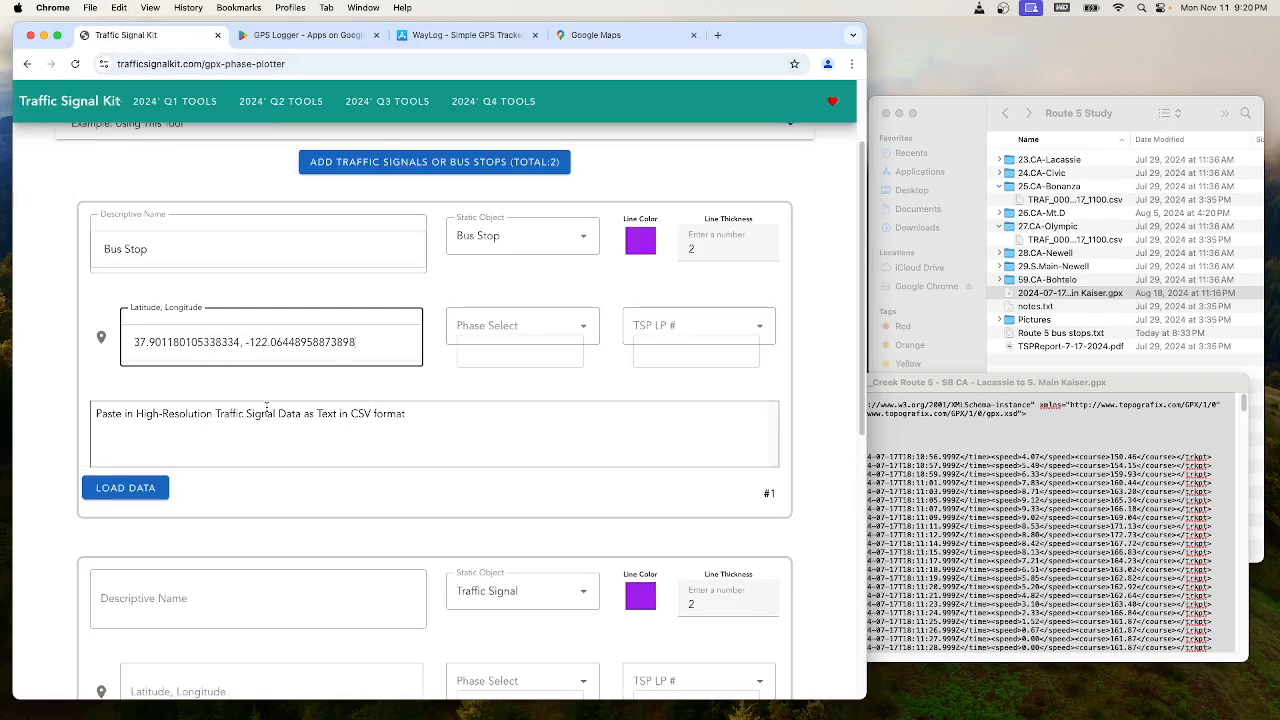
Step: Extend the first entry's descriptive name to "Bus Stop S. of Civic" and load its data
click(172, 261)
text(S. of Civic)
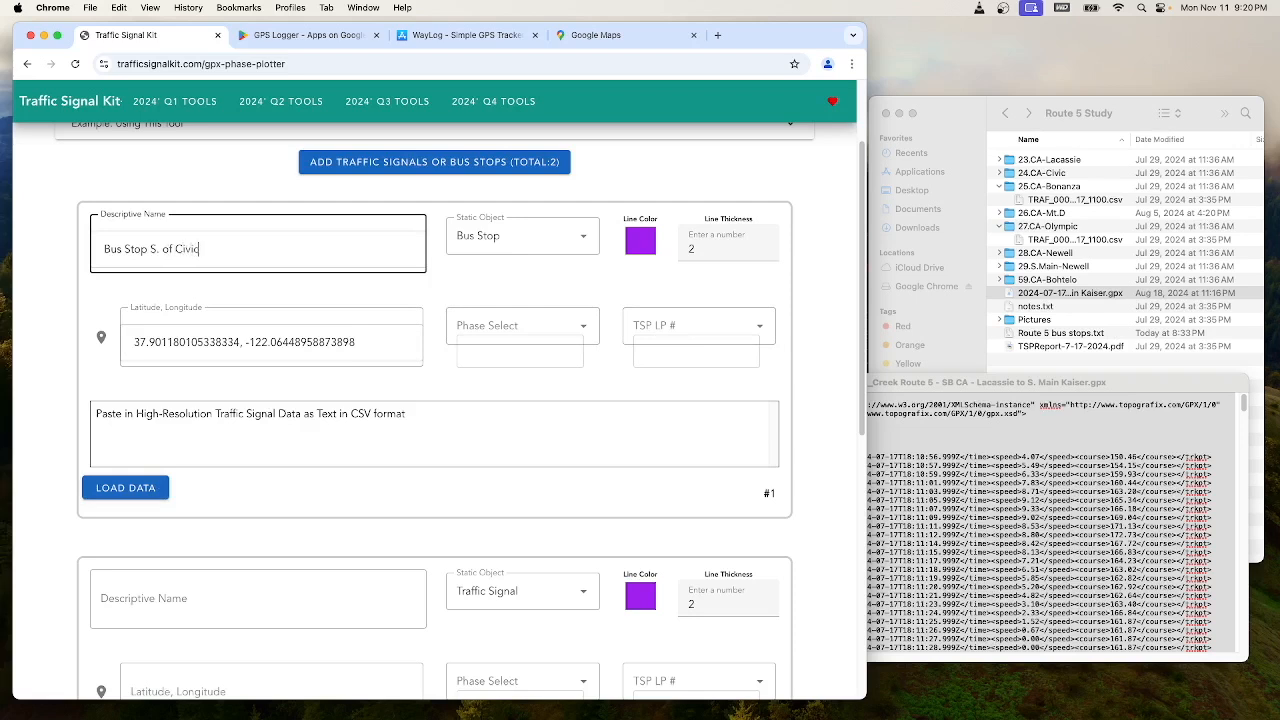
click(128, 489)
Step: Set the second entry's line color to blue and its line thickness to 3
scroll(288, 346, down, 5)
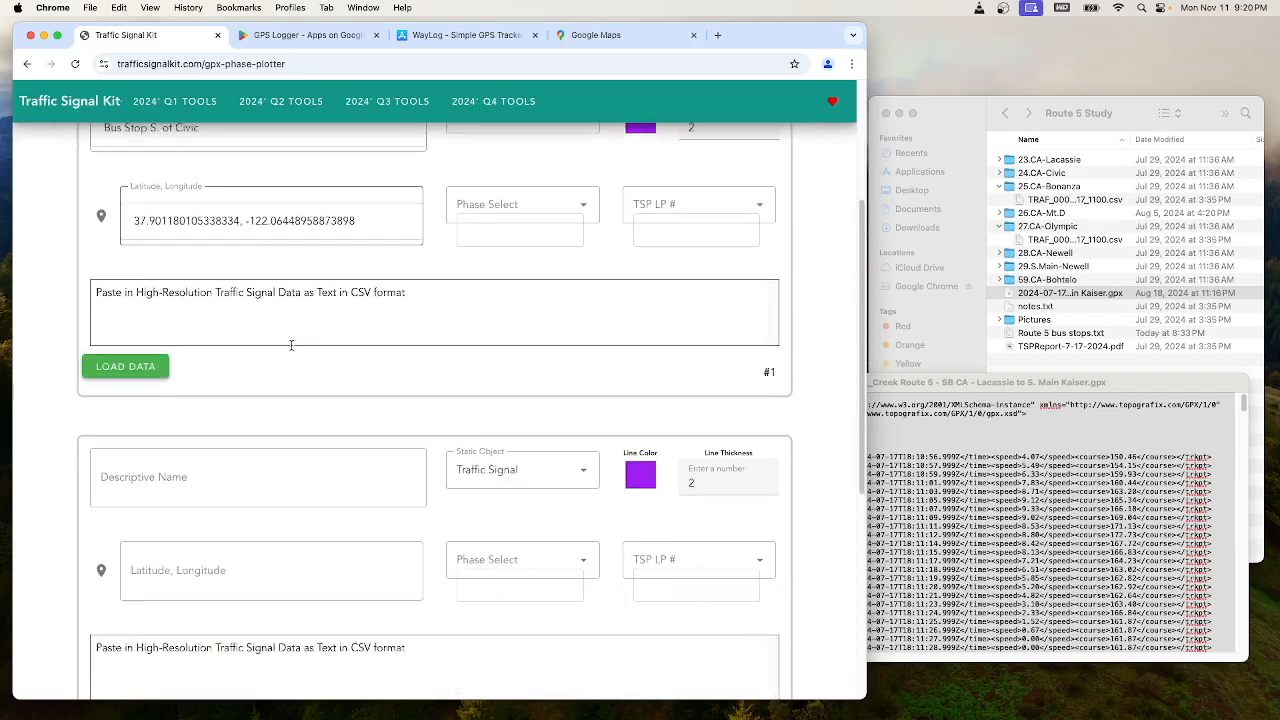
click(187, 372)
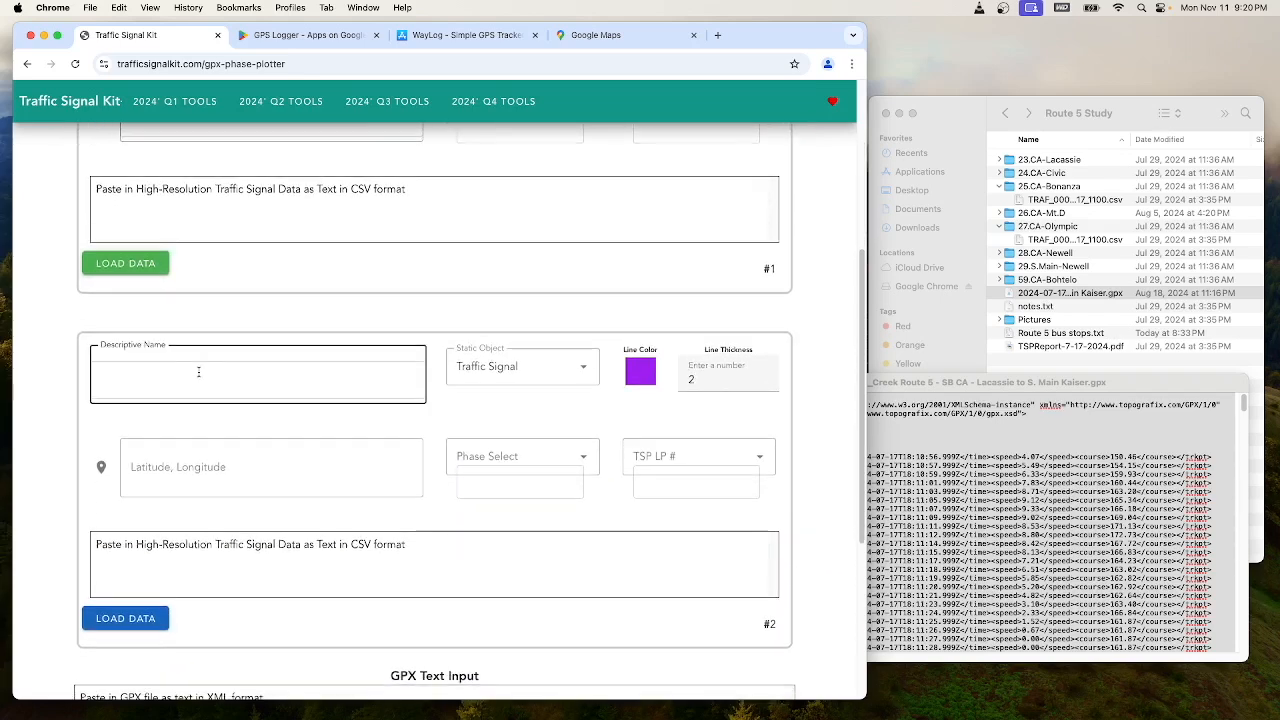
click(646, 380)
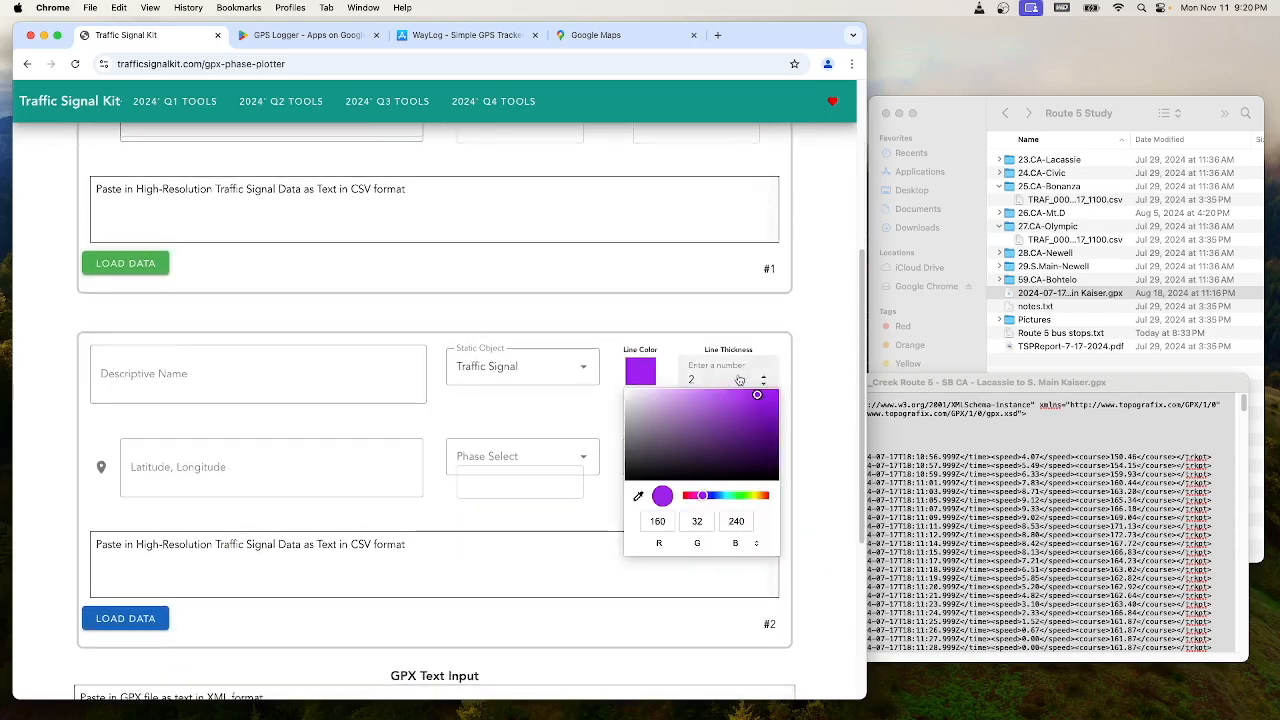
drag(705, 494, 713, 495)
mouse_move(757, 400)
mouse_down()
mouse_move(758, 411)
mouse_move(734, 406)
mouse_up()
click(742, 376)
click(765, 377)
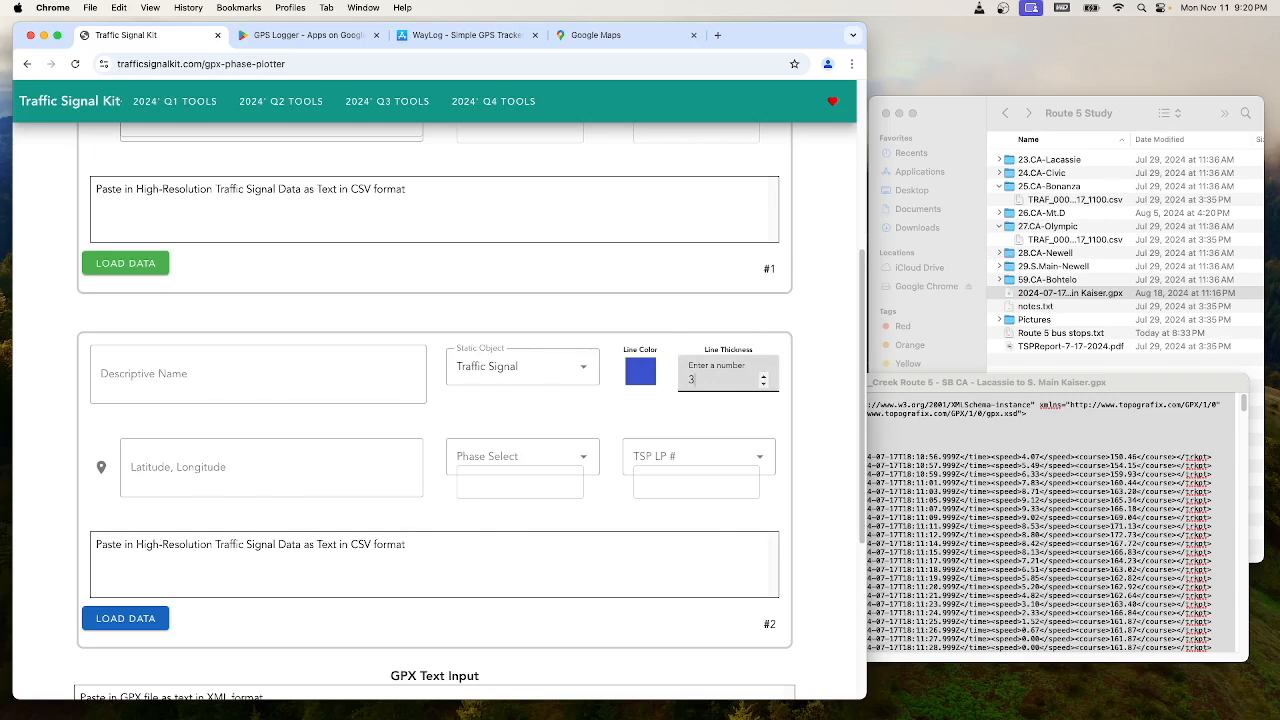
Step: Name the second entry "25.Bonanza/CA Traffic Signal" and enter its coordinates as 37.899287,-122.063512
key(super+shift+5)
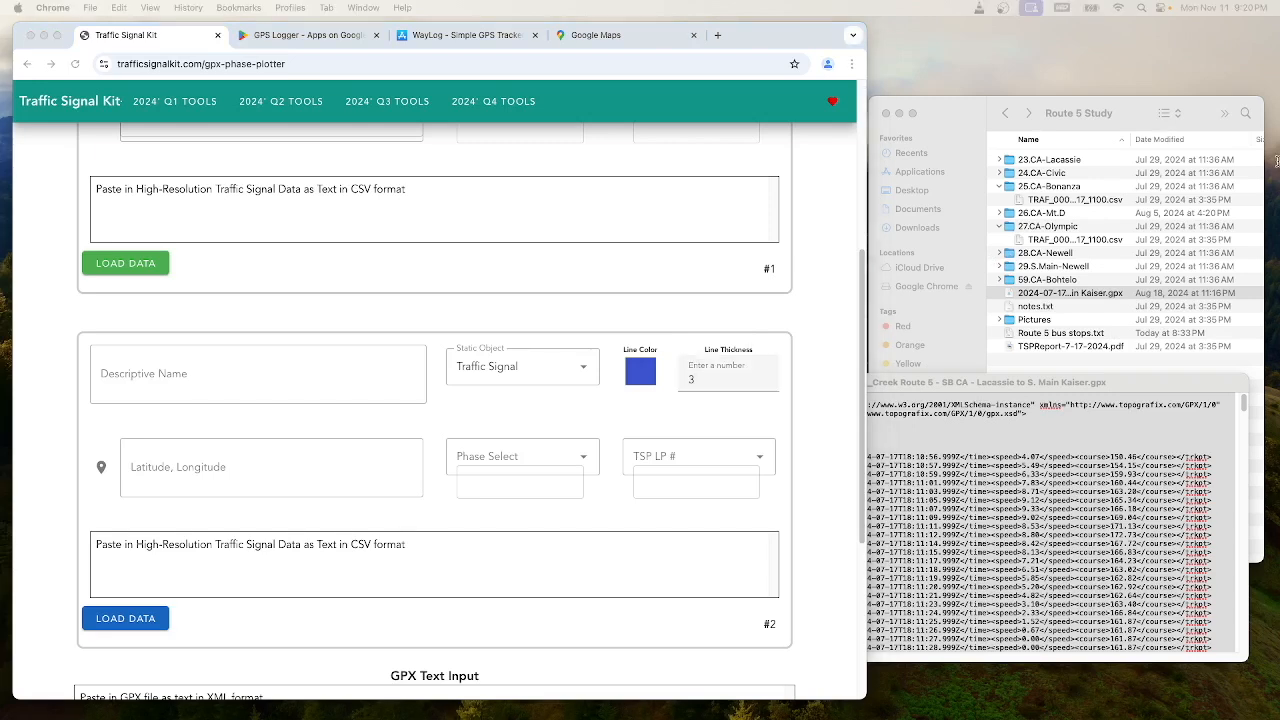
click(232, 370)
key(super+v)
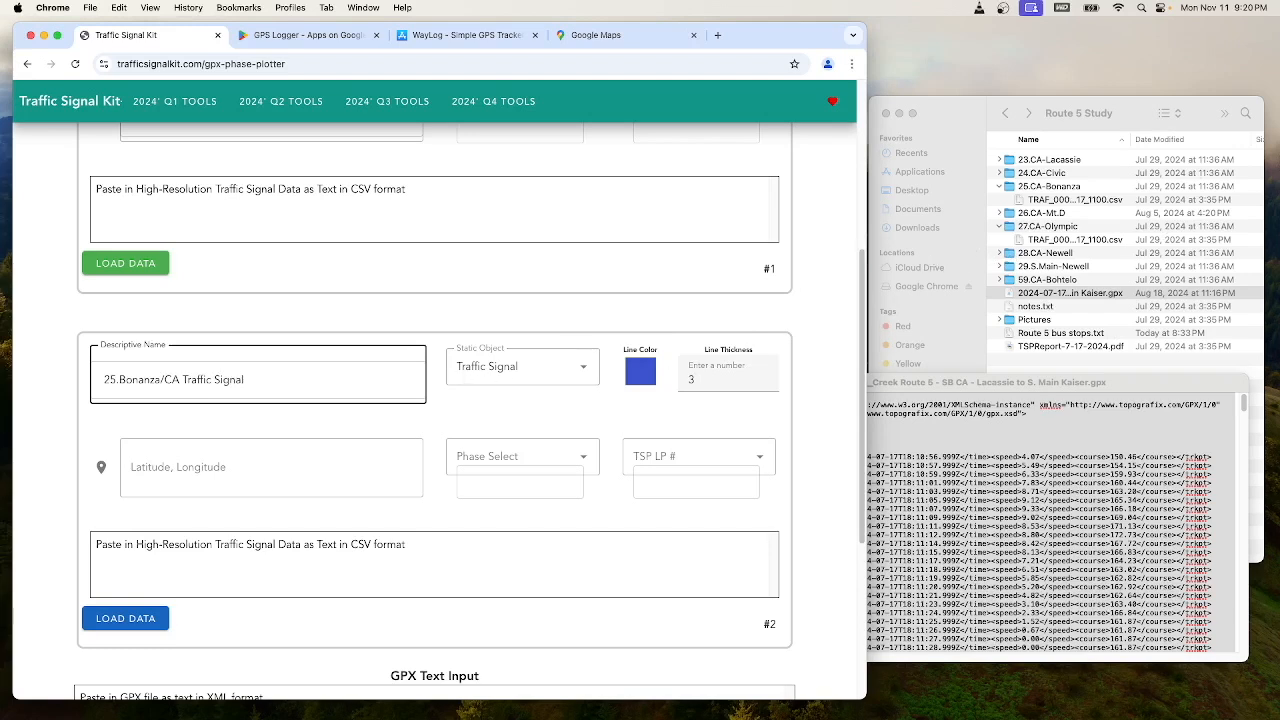
key(super+shift+5)
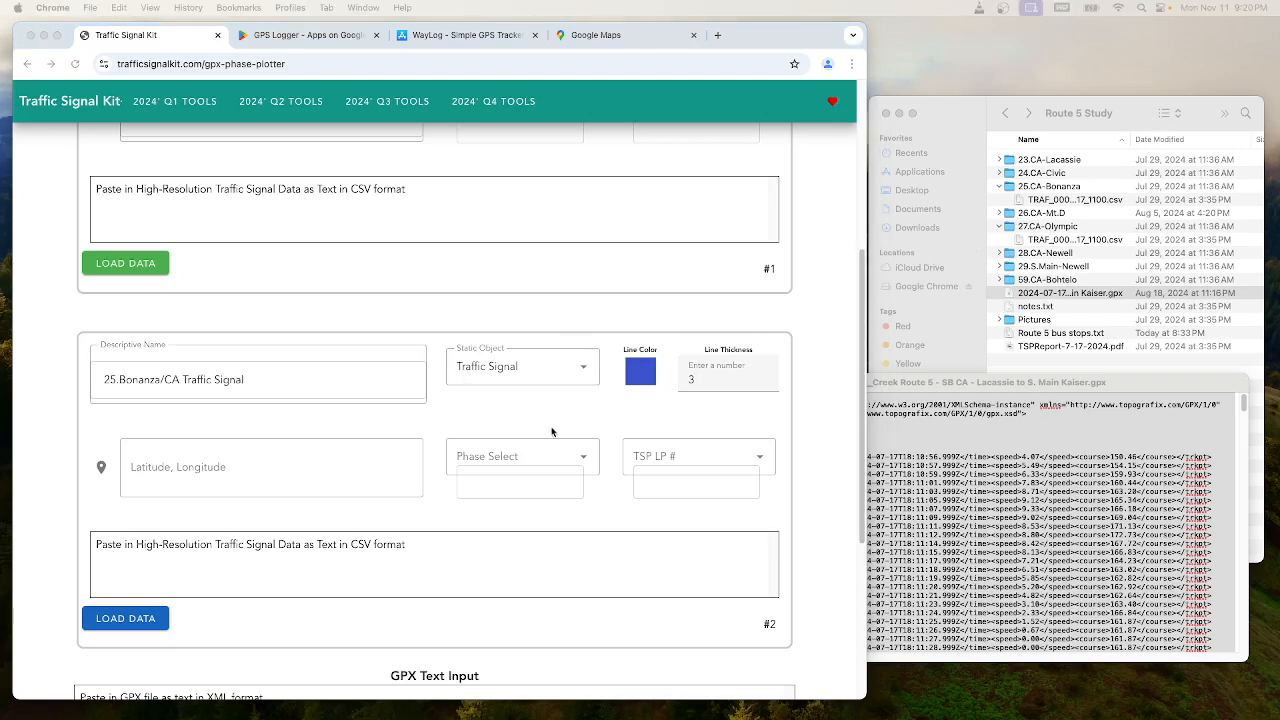
click(271, 466)
key(super+v)
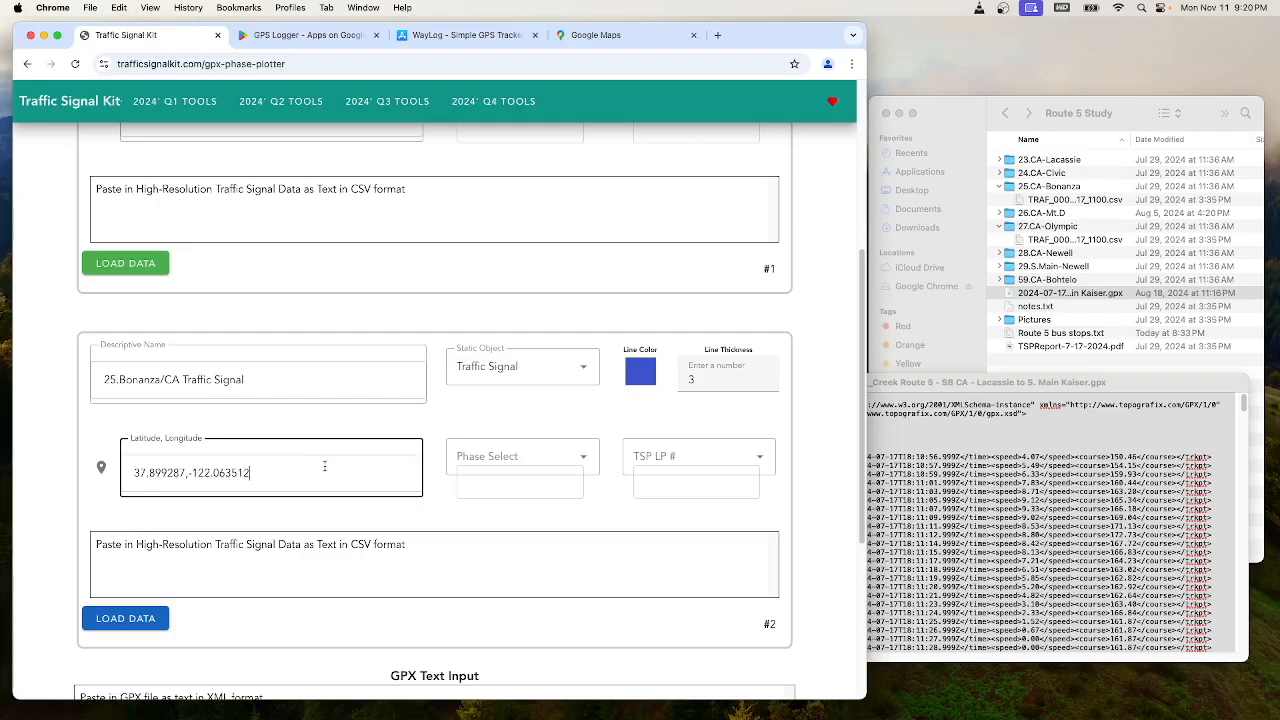
Step: Check the coordinates of the Bonanza St and N California Blvd intersection in Google Maps, and return to the plotter
click(580, 36)
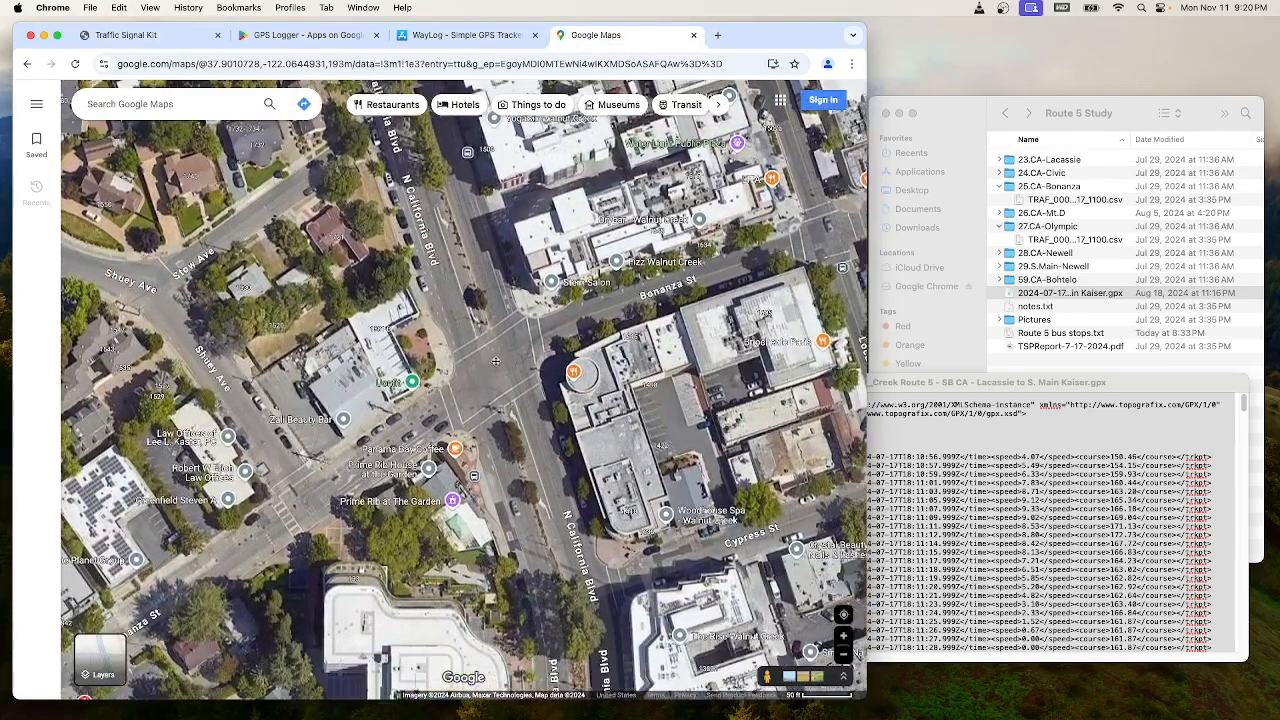
right_click(495, 370)
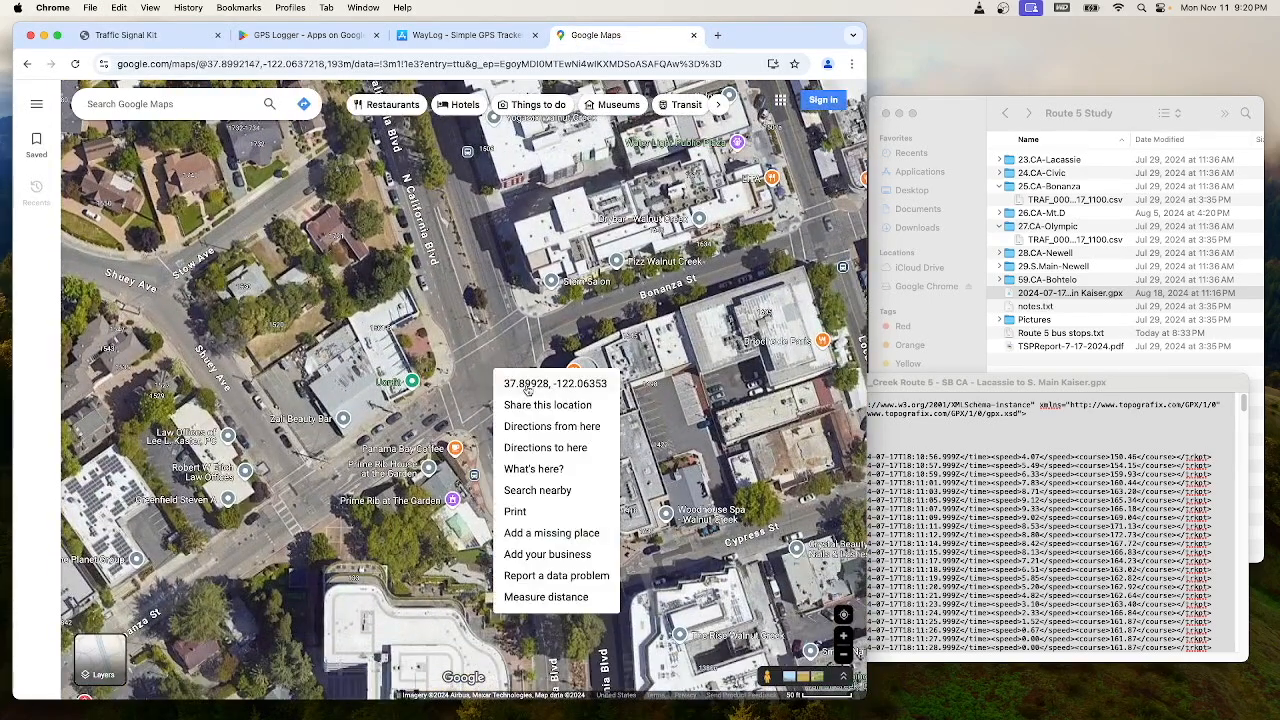
click(150, 36)
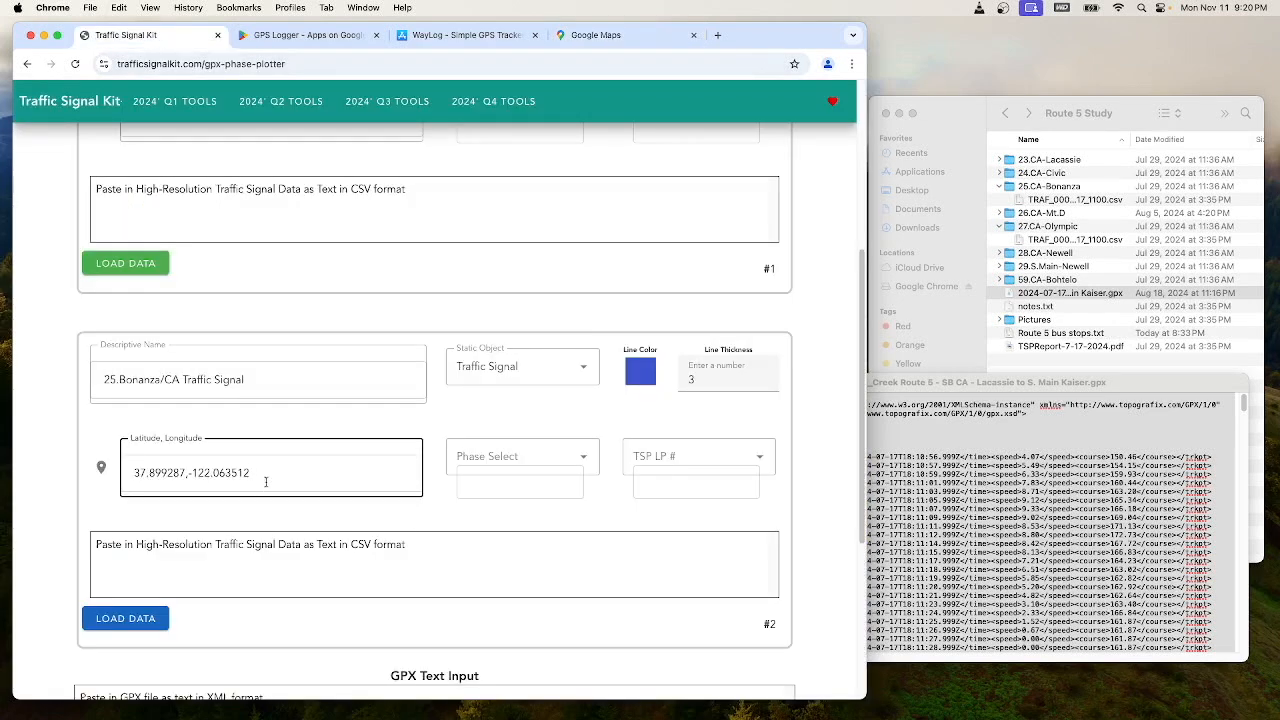
Step: Load the Bonanza/CA traffic signal entry with its phase, TSP and high-resolution data fields left empty
scroll(297, 462, down, 3)
click(445, 380)
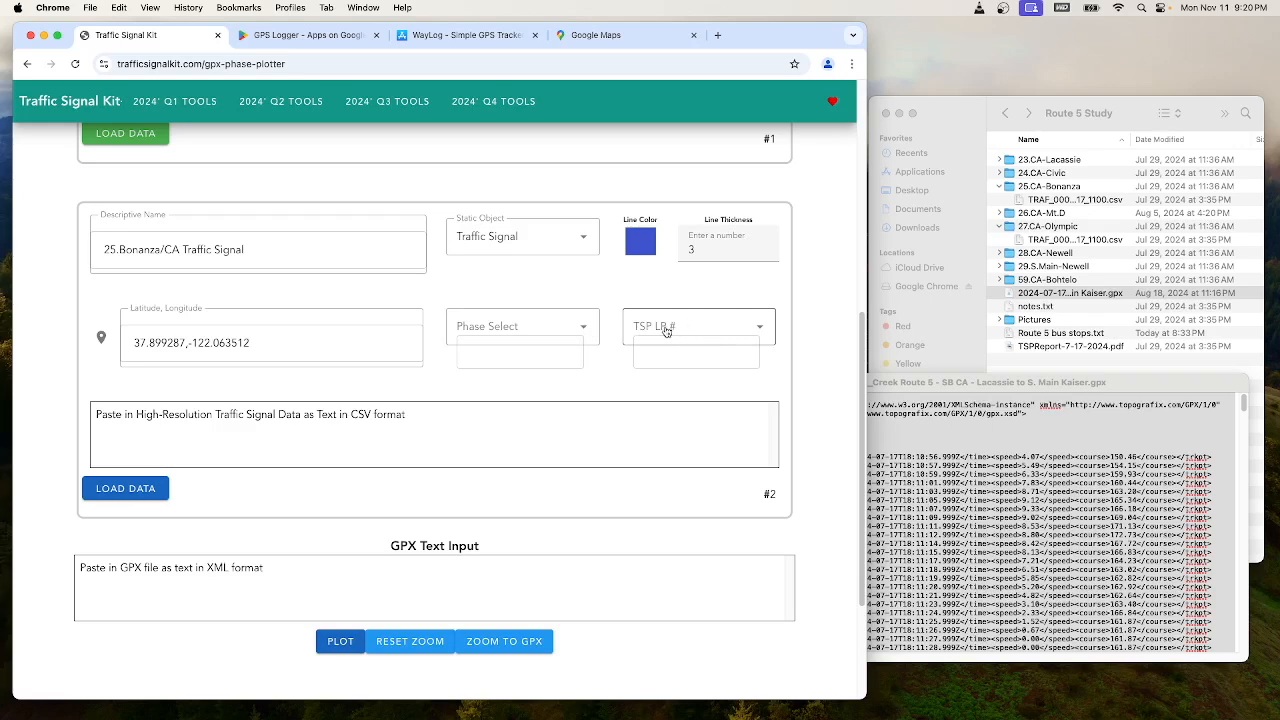
scroll(660, 336, down, 1)
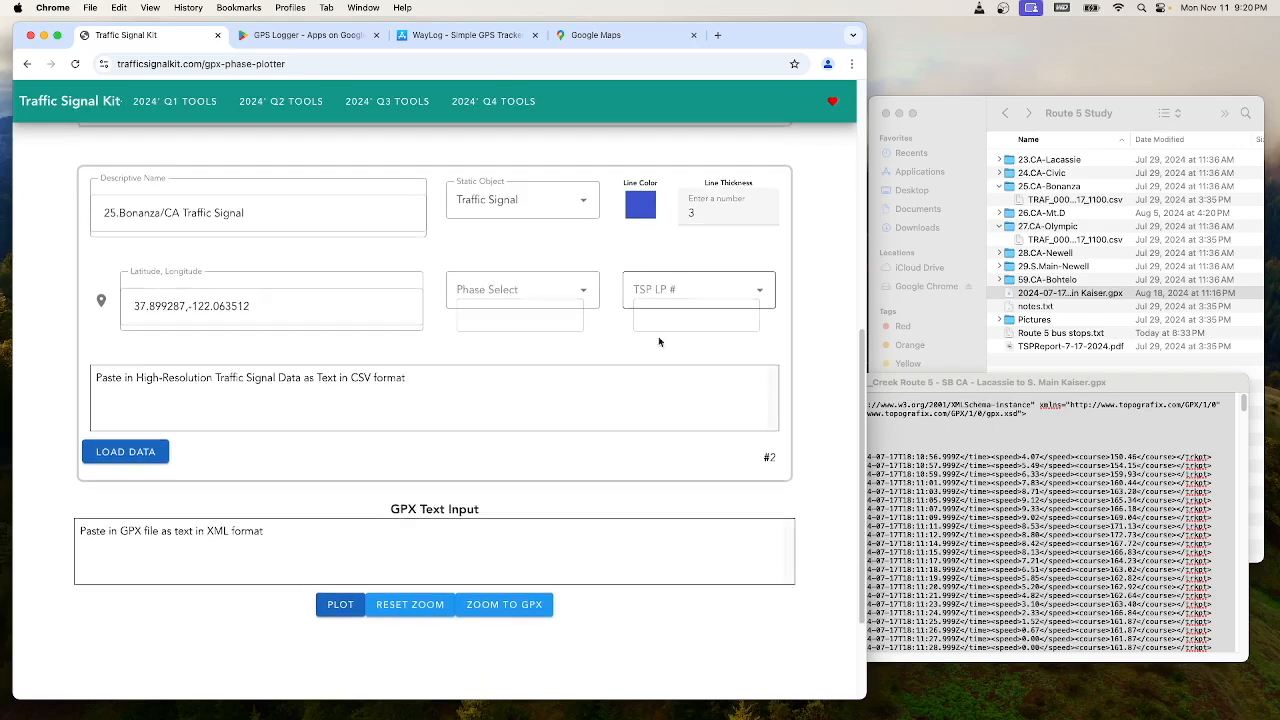
click(140, 436)
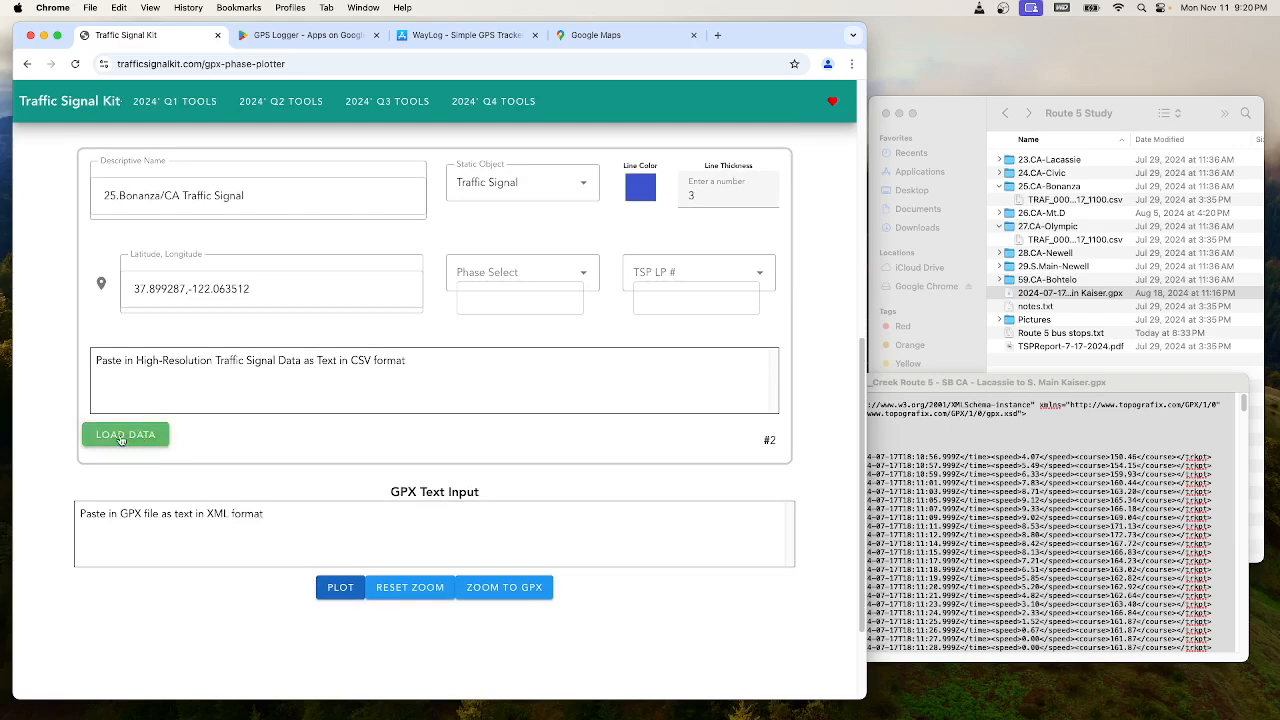
Step: Copy the GPX file's full text into GPX Text Input and plot it together with the bus stop and traffic signal
scroll(60, 411, down, 3)
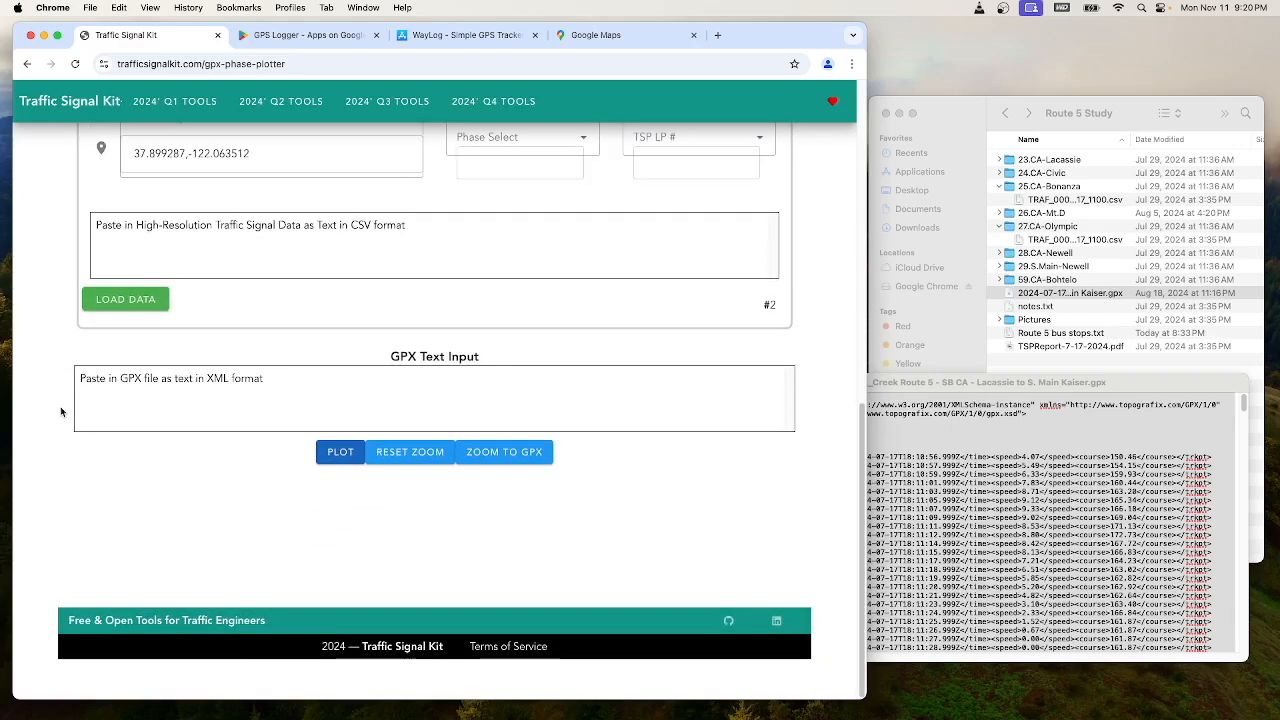
double_click(1066, 294)
key(super+a)
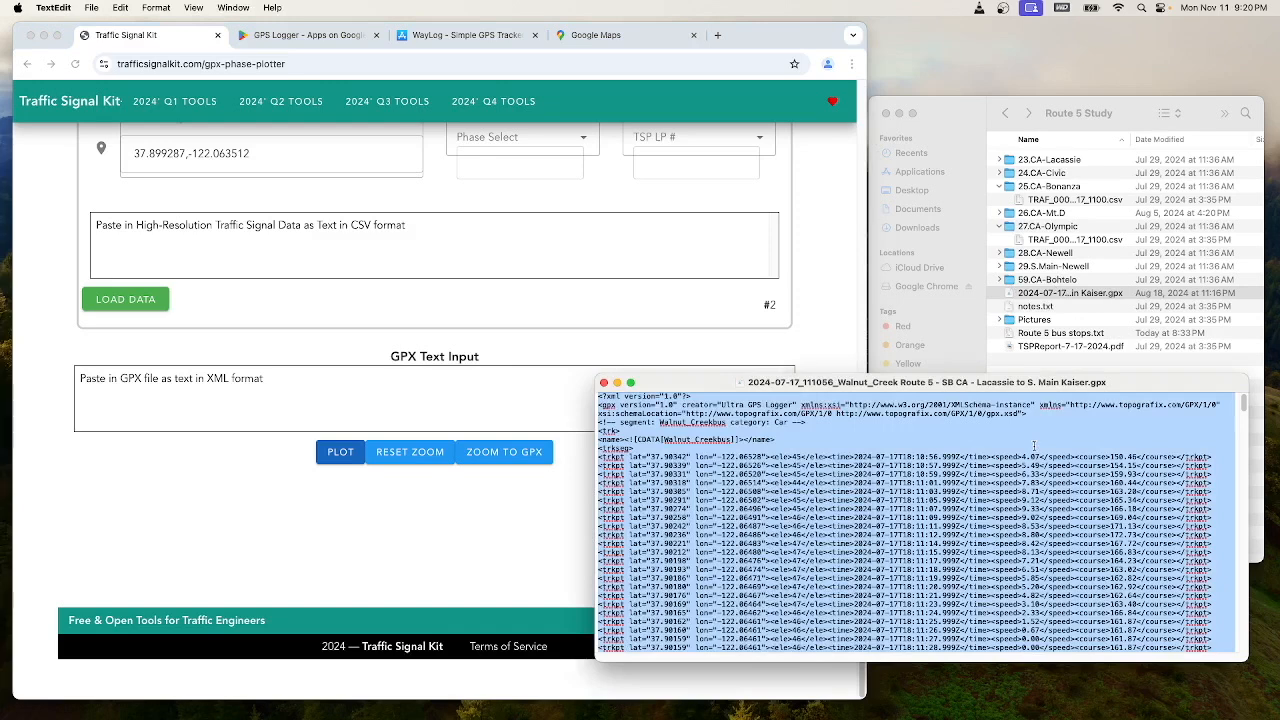
click(405, 408)
key(super+v)
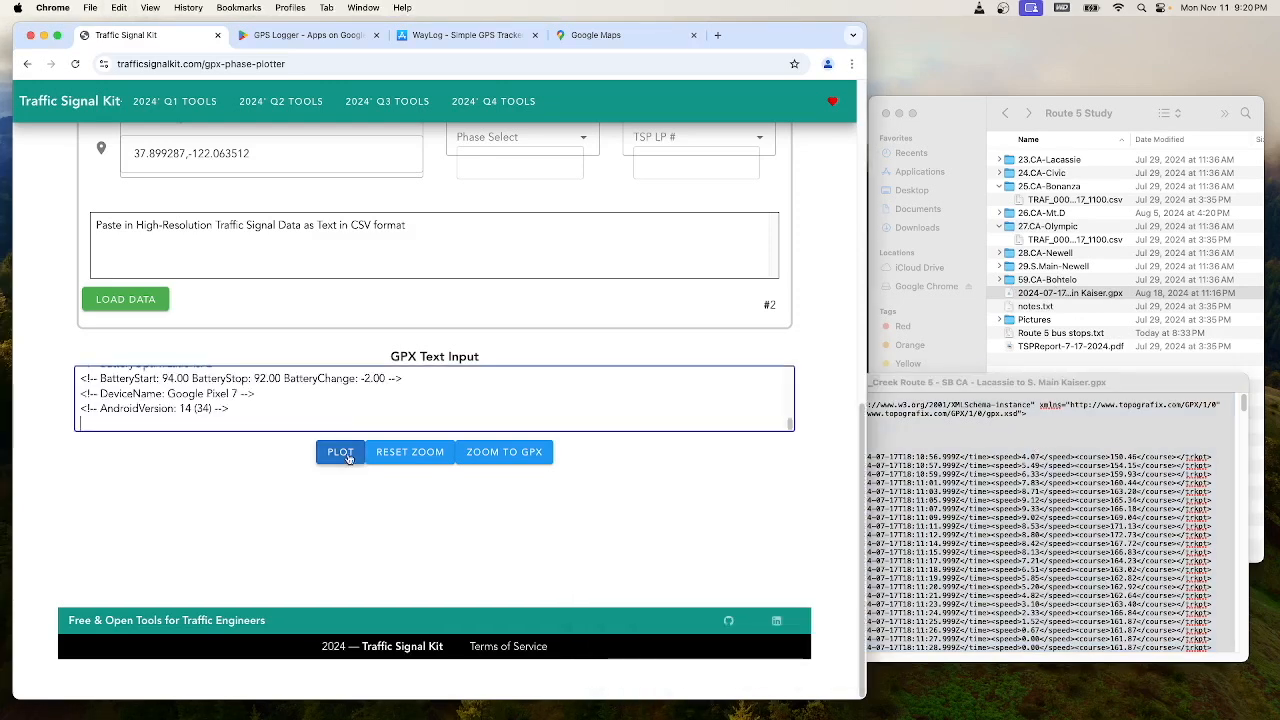
click(340, 452)
Step: Examine where the GPX track meets the bus stop and signal lines, zooming into the chart and resetting the zoom
scroll(51, 455, down, 5)
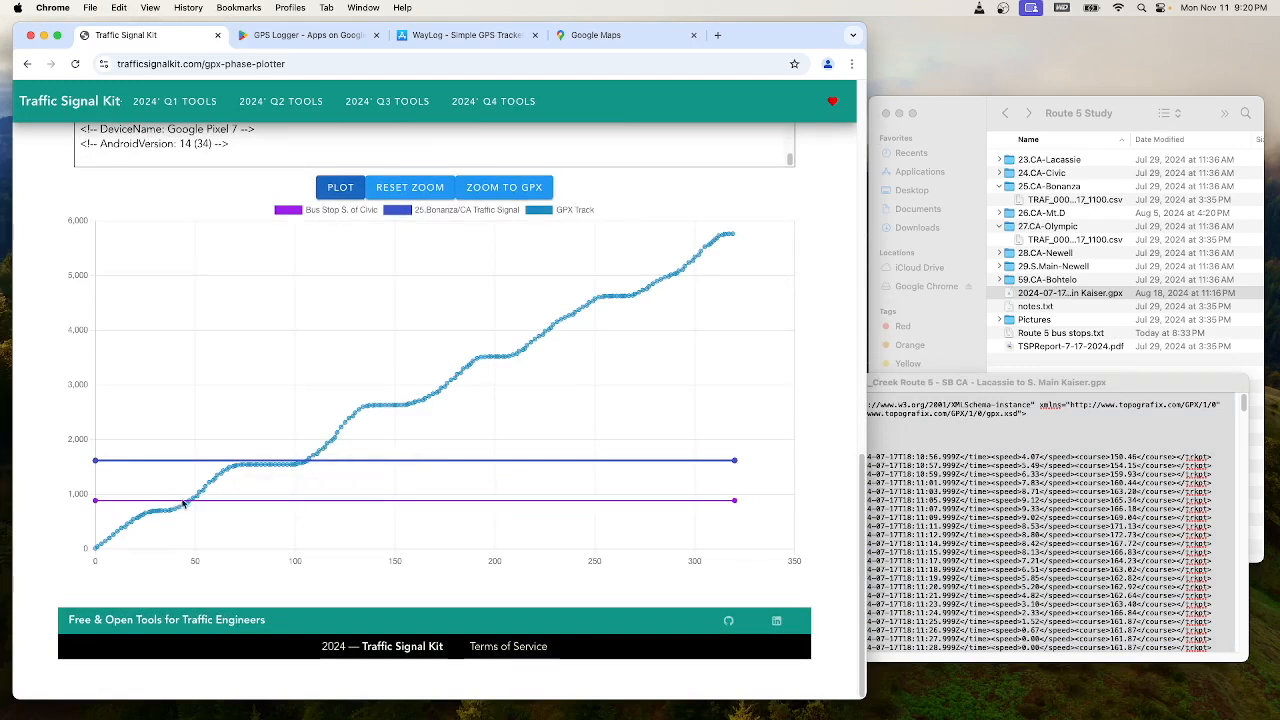
mouse_move(95, 503)
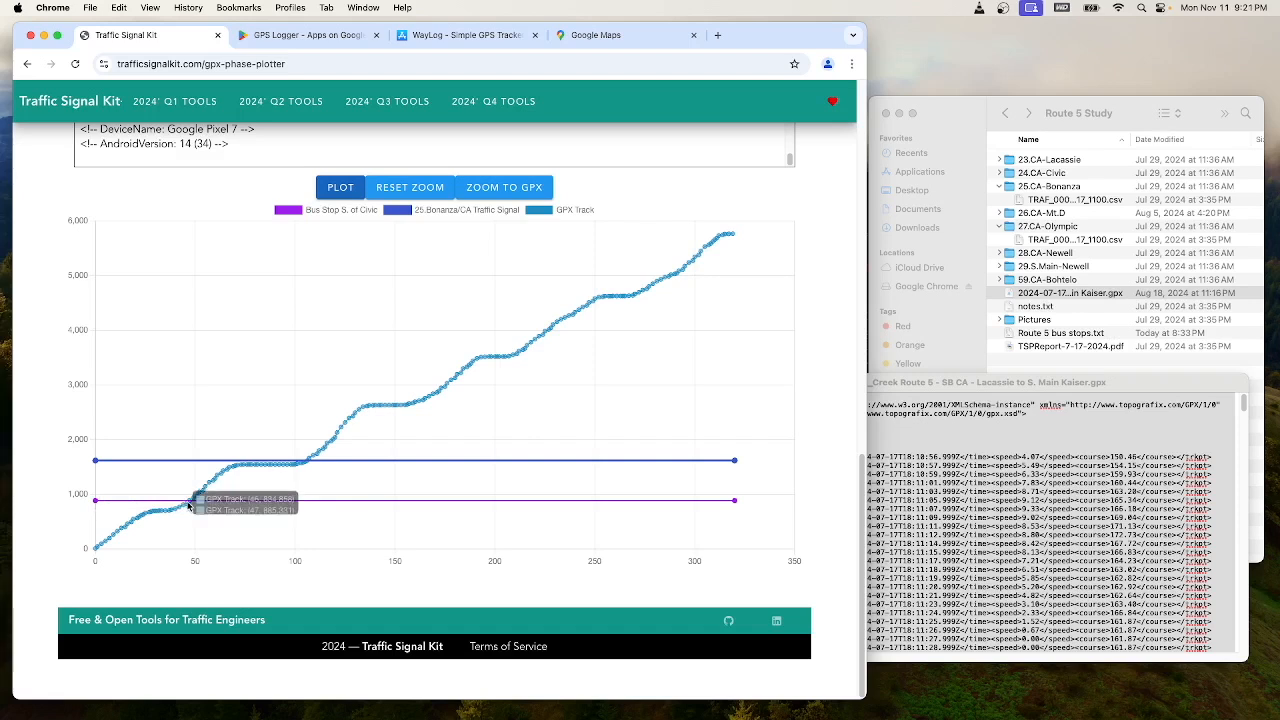
mouse_move(193, 503)
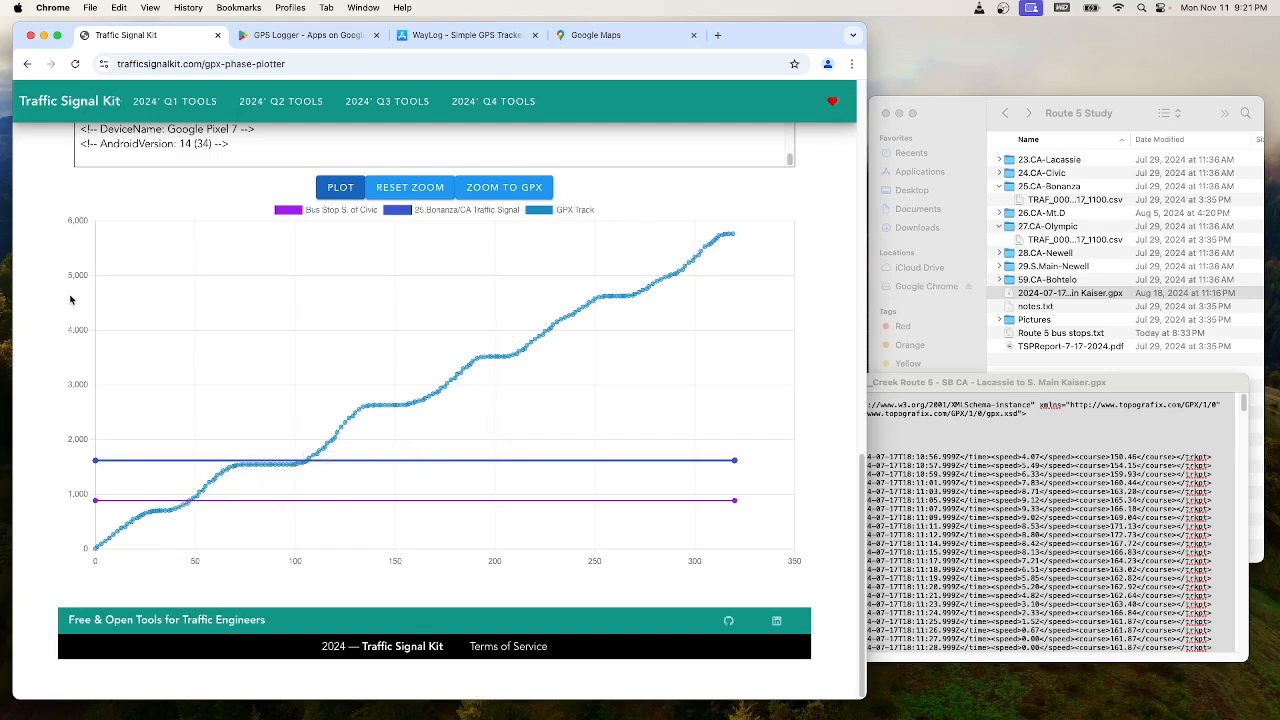
scroll(70, 300, down, 1)
scroll(106, 306, up, 3)
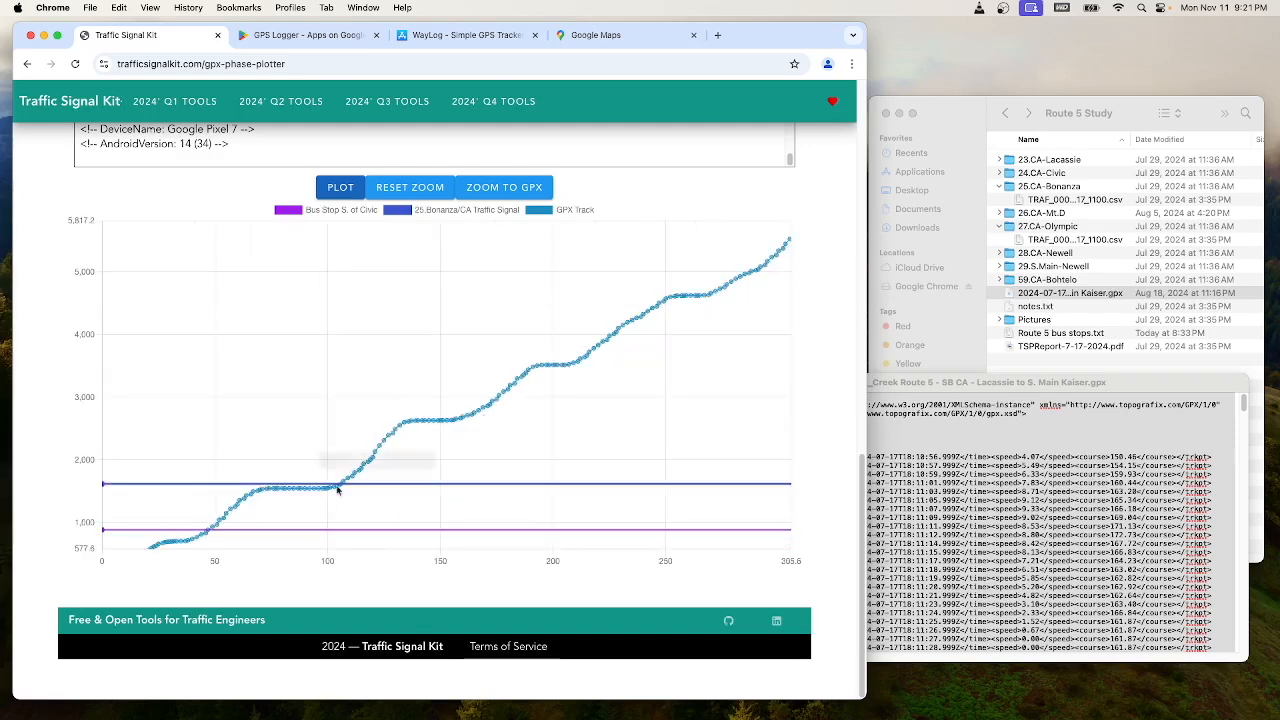
scroll(380, 425, up, 5)
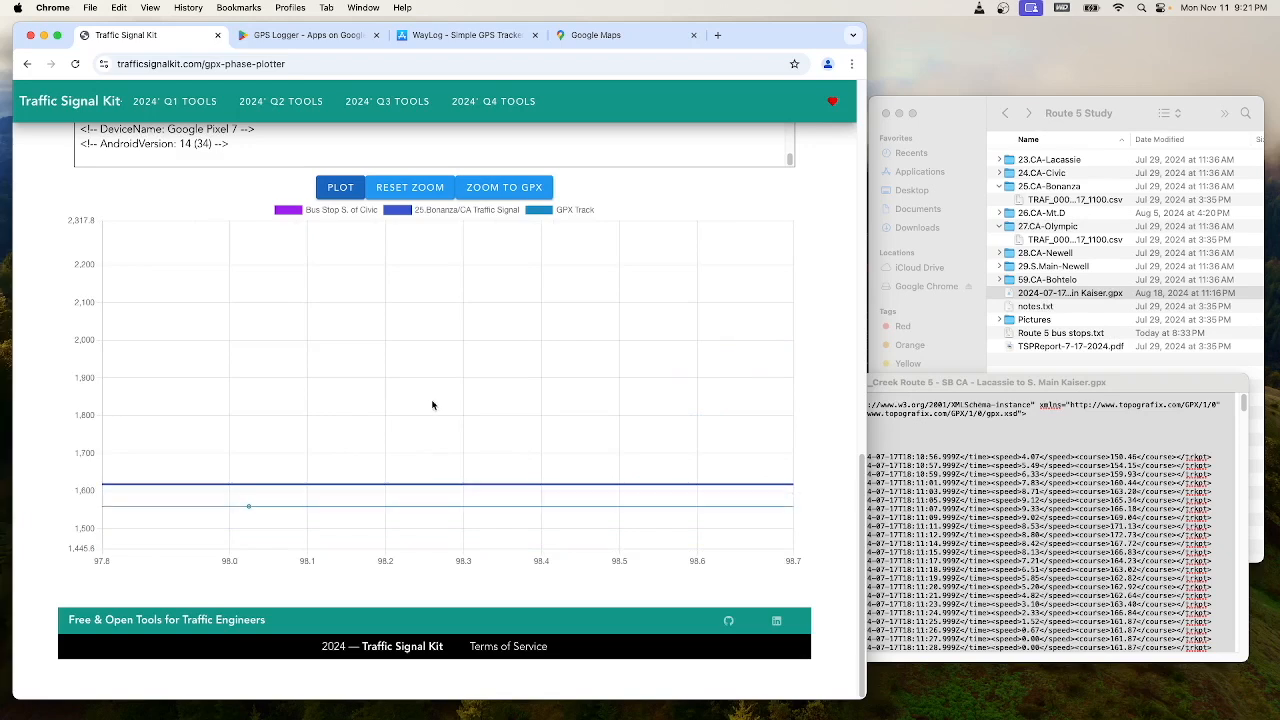
click(390, 190)
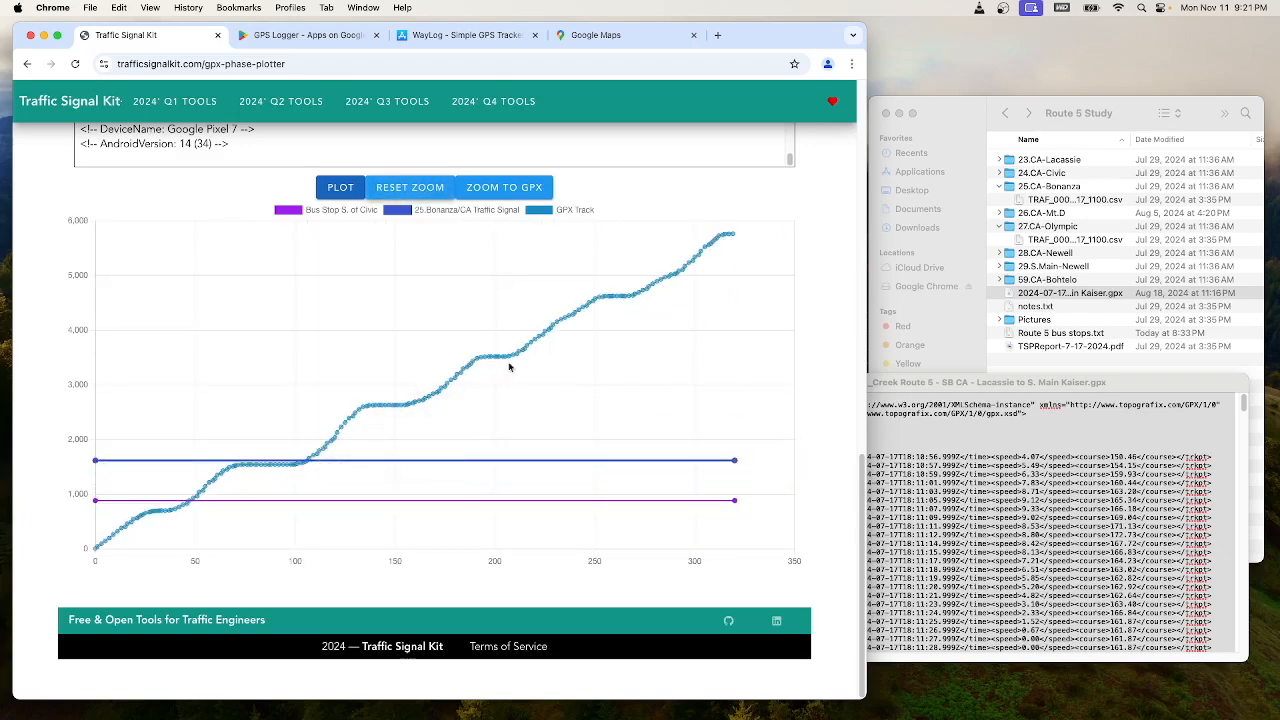
Step: Reopen the GPX Time-Space & Phase Plotter from the Traffic Signal Kit overview and add one traffic signal or bus stop entry
scroll(812, 278, up, 15)
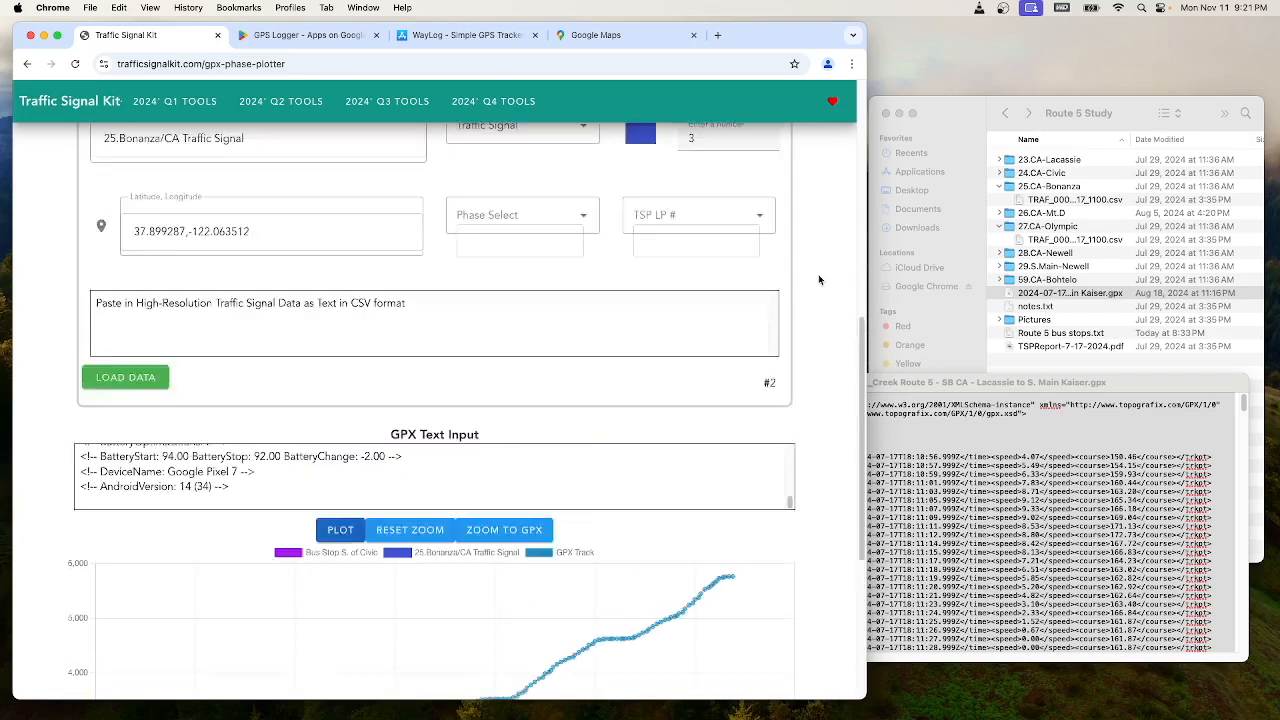
click(76, 104)
scroll(213, 272, down, 1)
scroll(213, 272, down, 10)
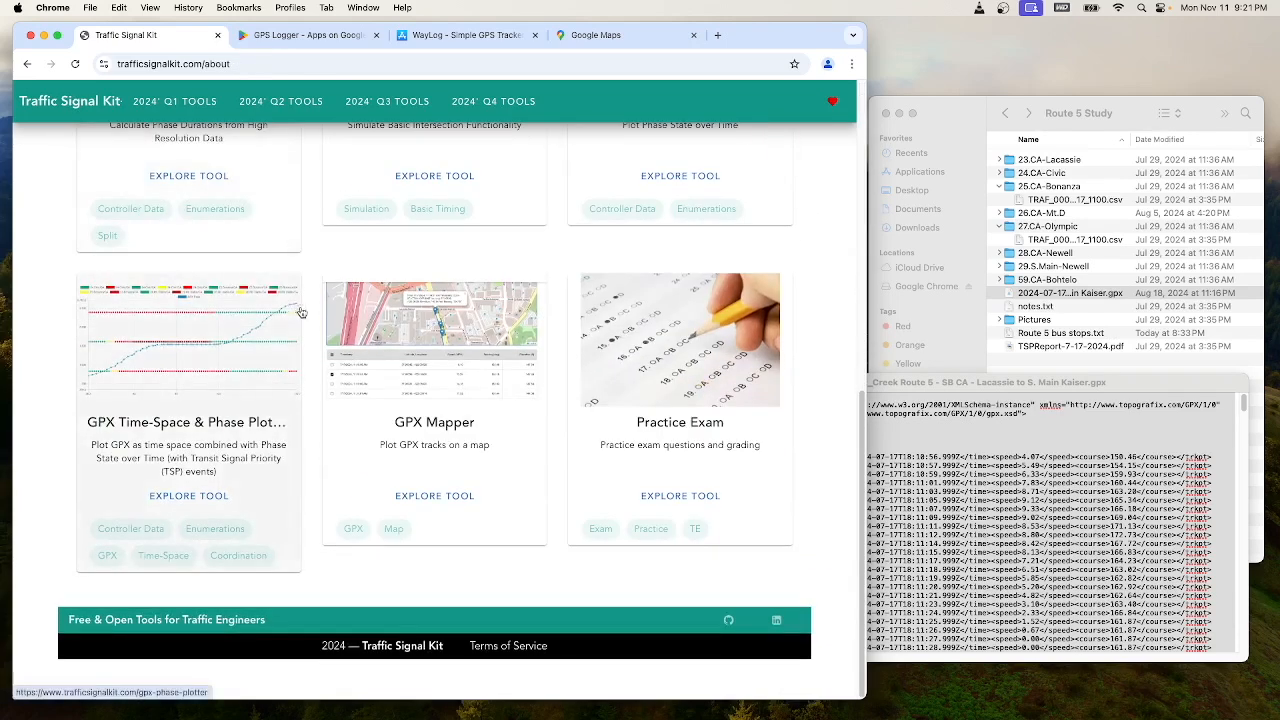
click(176, 423)
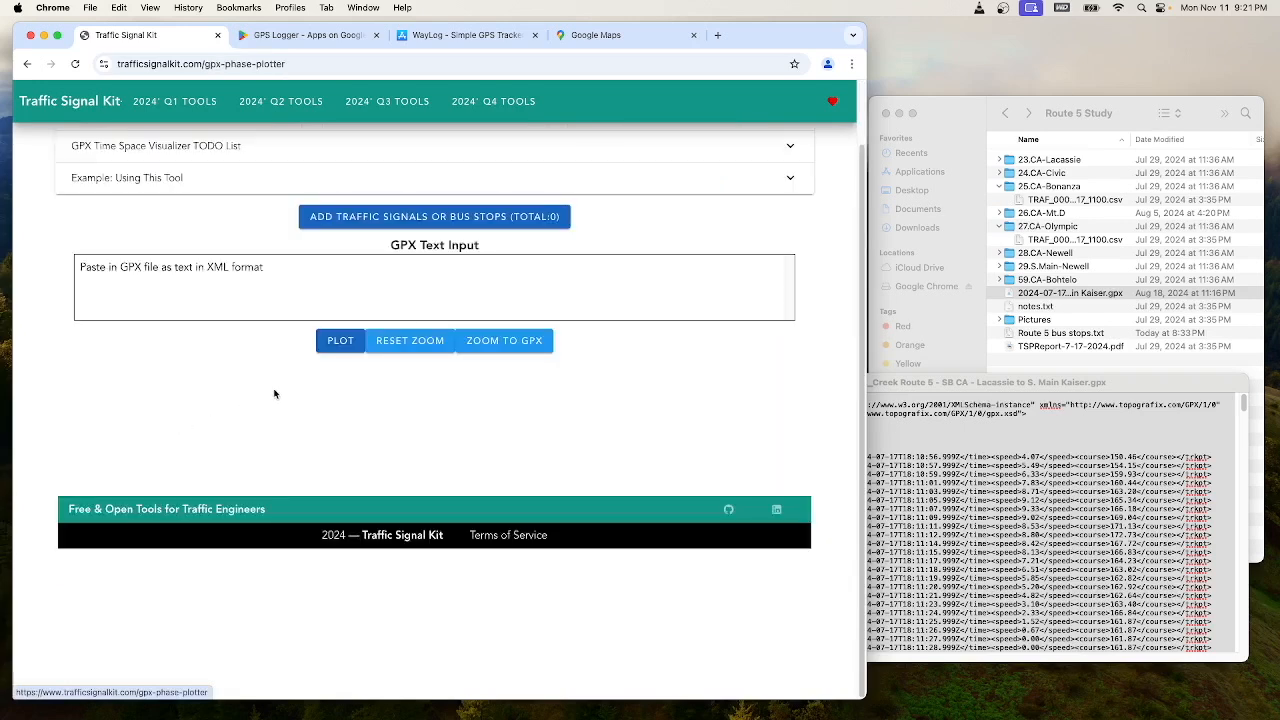
click(409, 290)
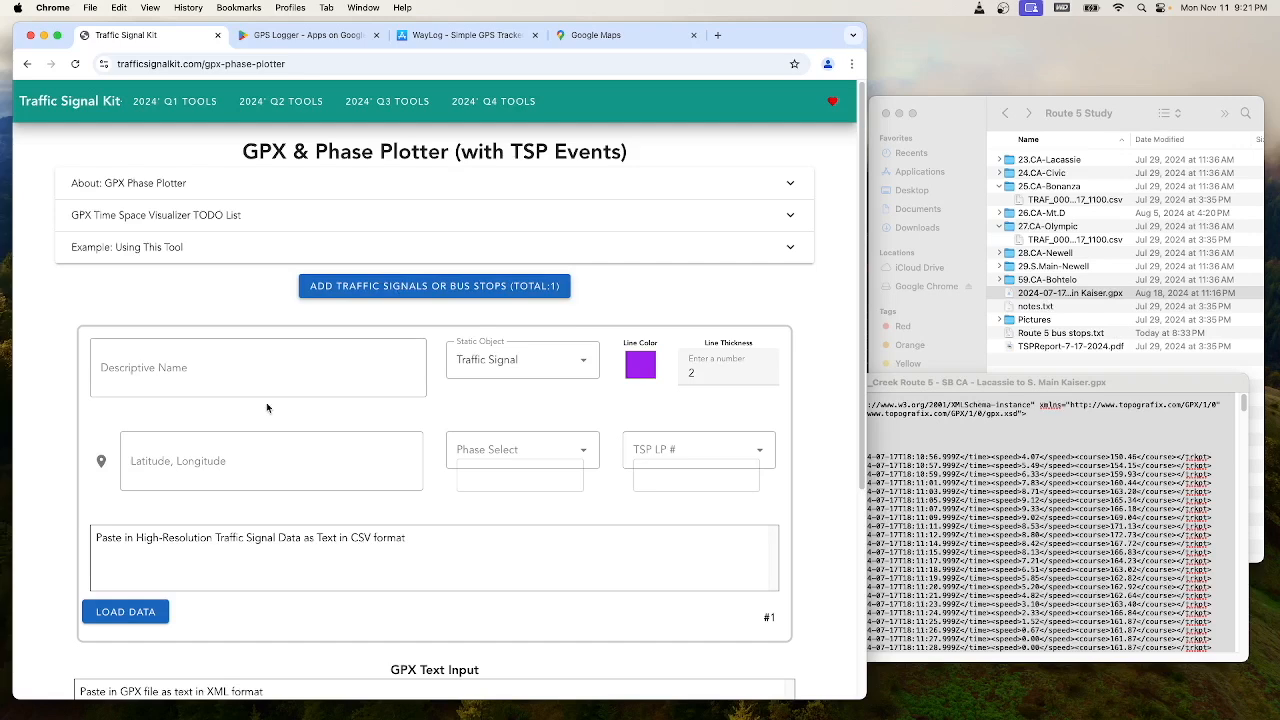
Step: Add two more traffic signal or bus stop entries, for three in total
click(381, 288)
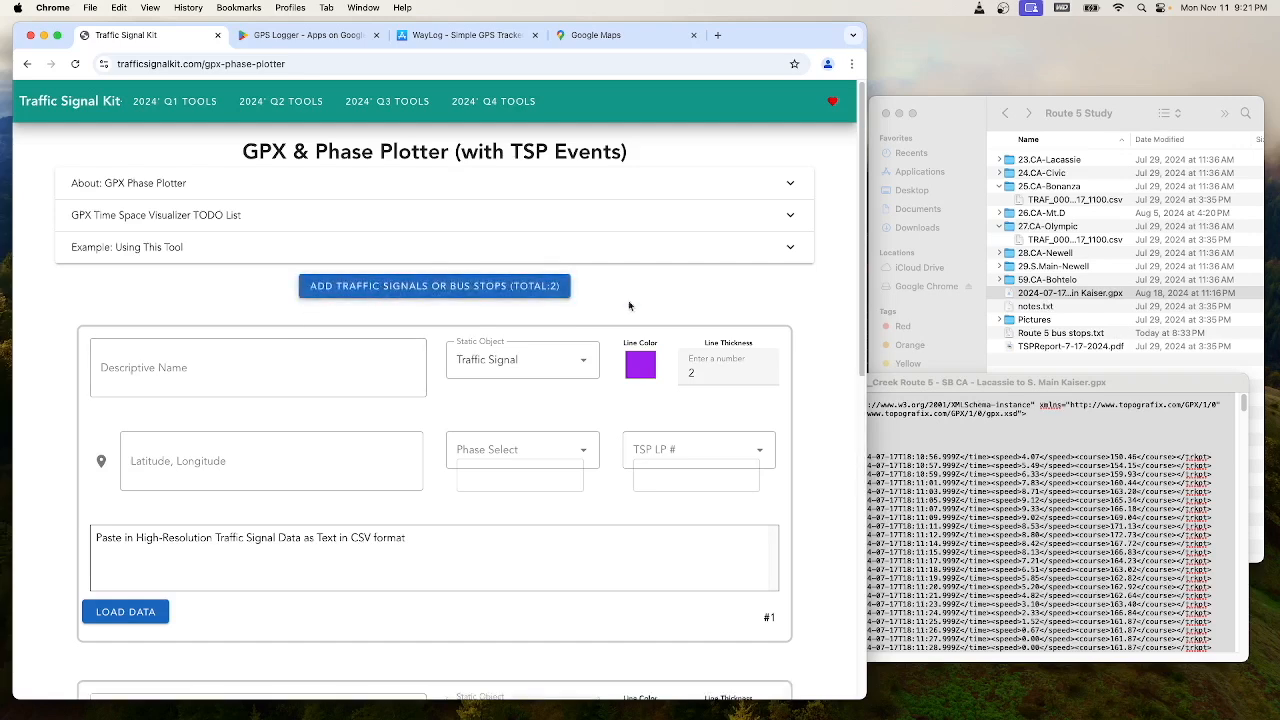
scroll(658, 305, down, 4)
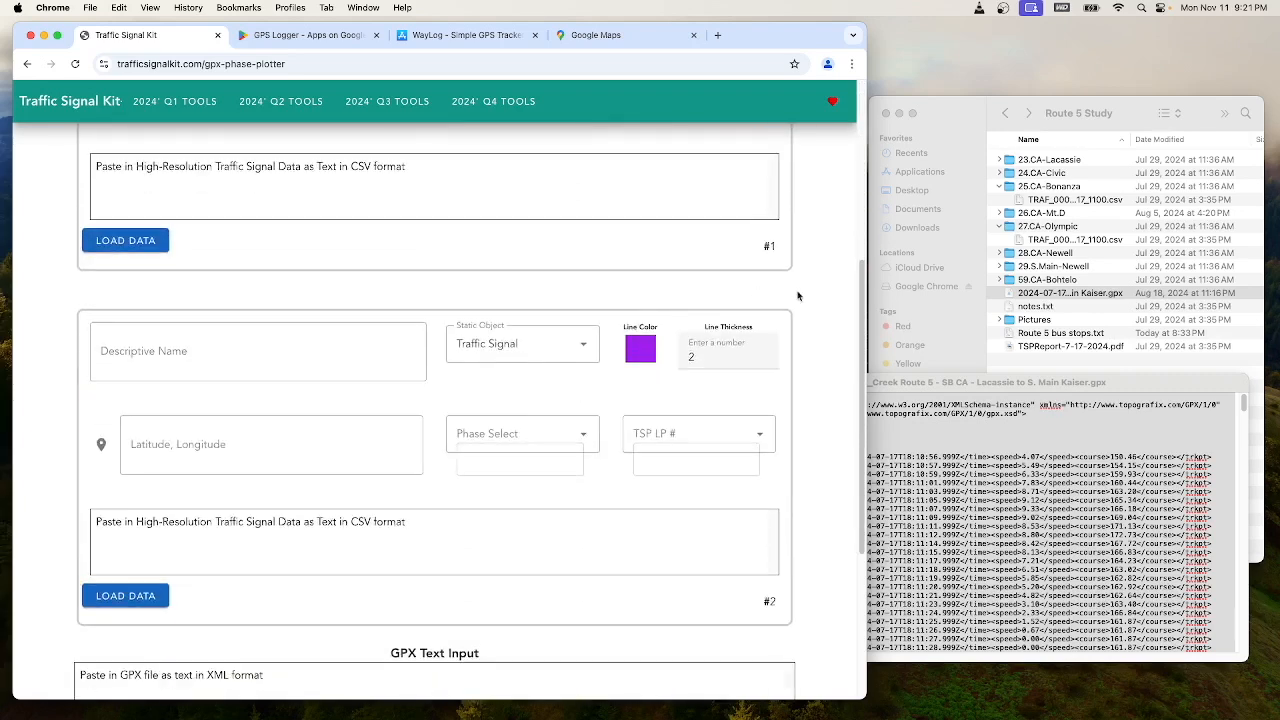
scroll(838, 300, up, 3)
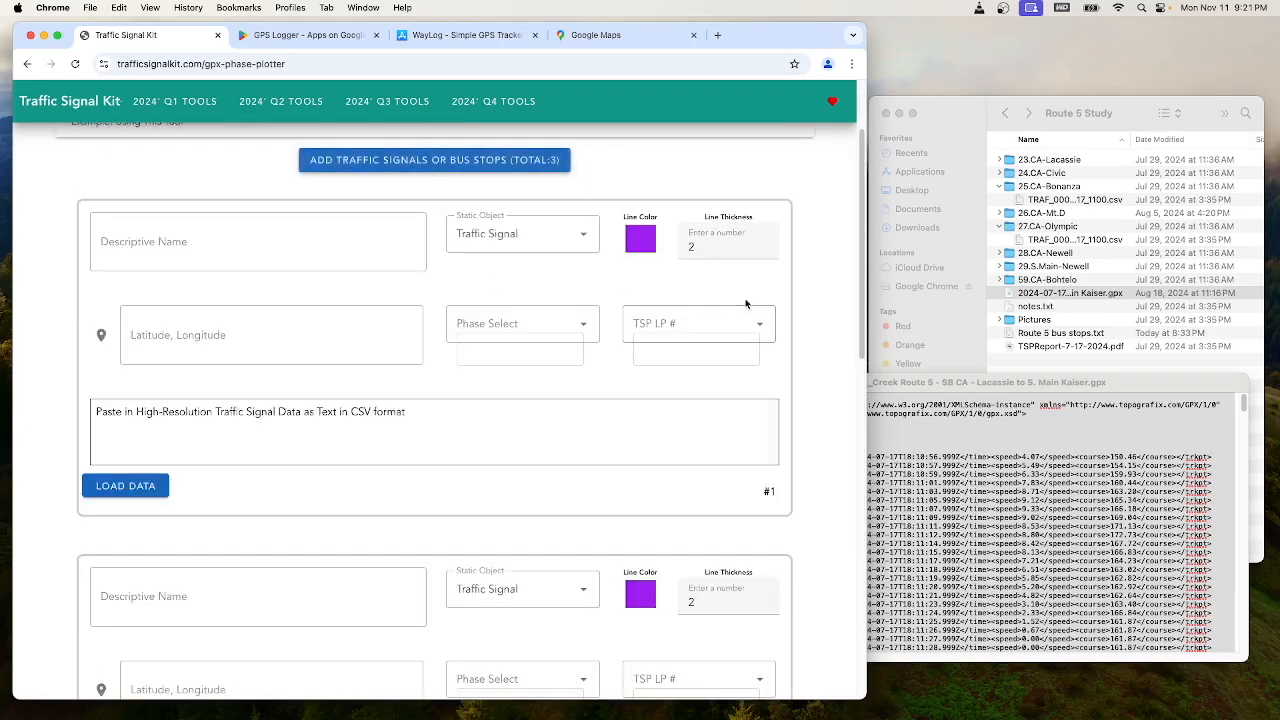
scroll(835, 364, down, 1)
scroll(835, 364, down, 6)
scroll(835, 364, up, 5)
Step: Paste the copied GPX file text into GPX Text Input
scroll(835, 364, down, 7)
click(327, 544)
key(super+v)
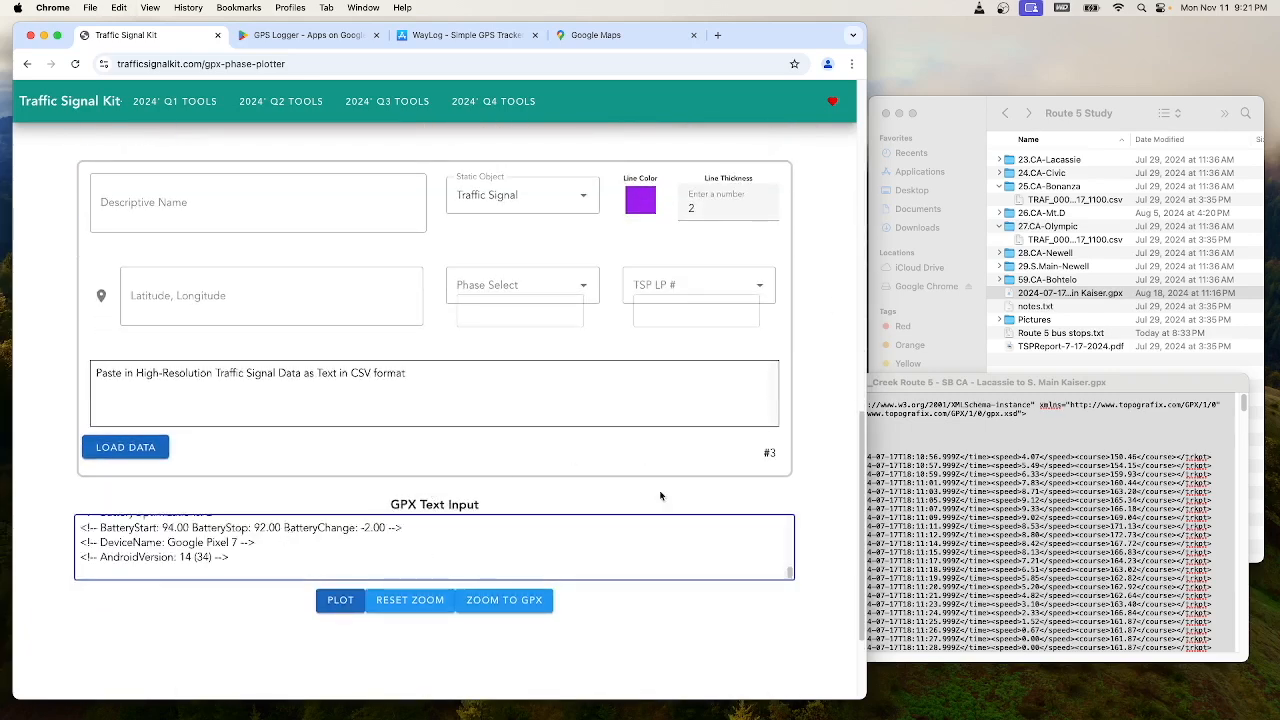
scroll(846, 480, up, 8)
click(177, 366)
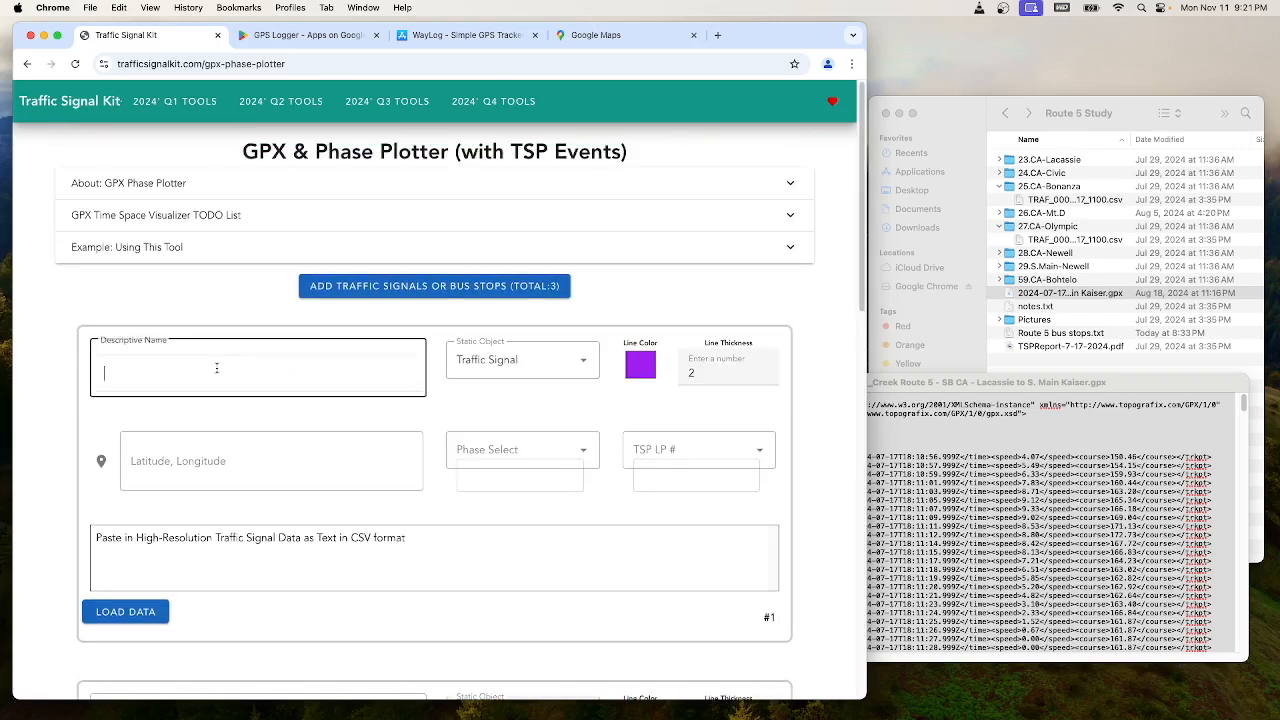
key(super+Tab)
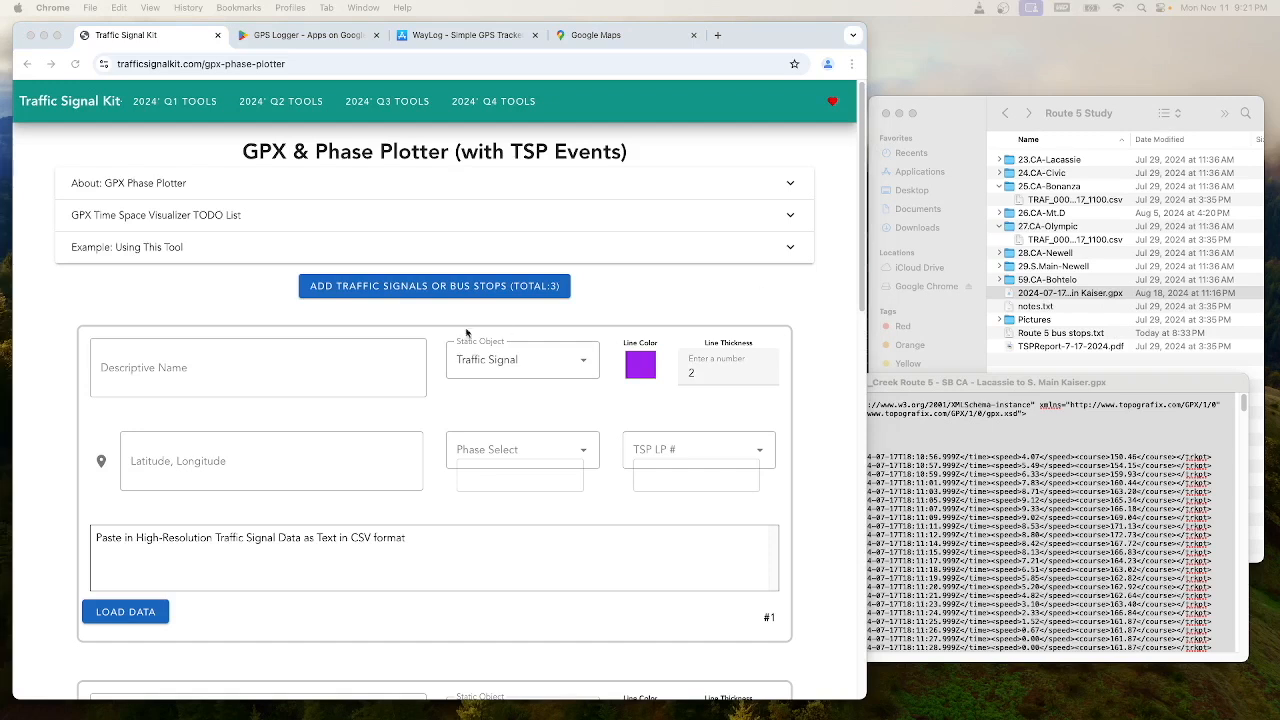
click(262, 458)
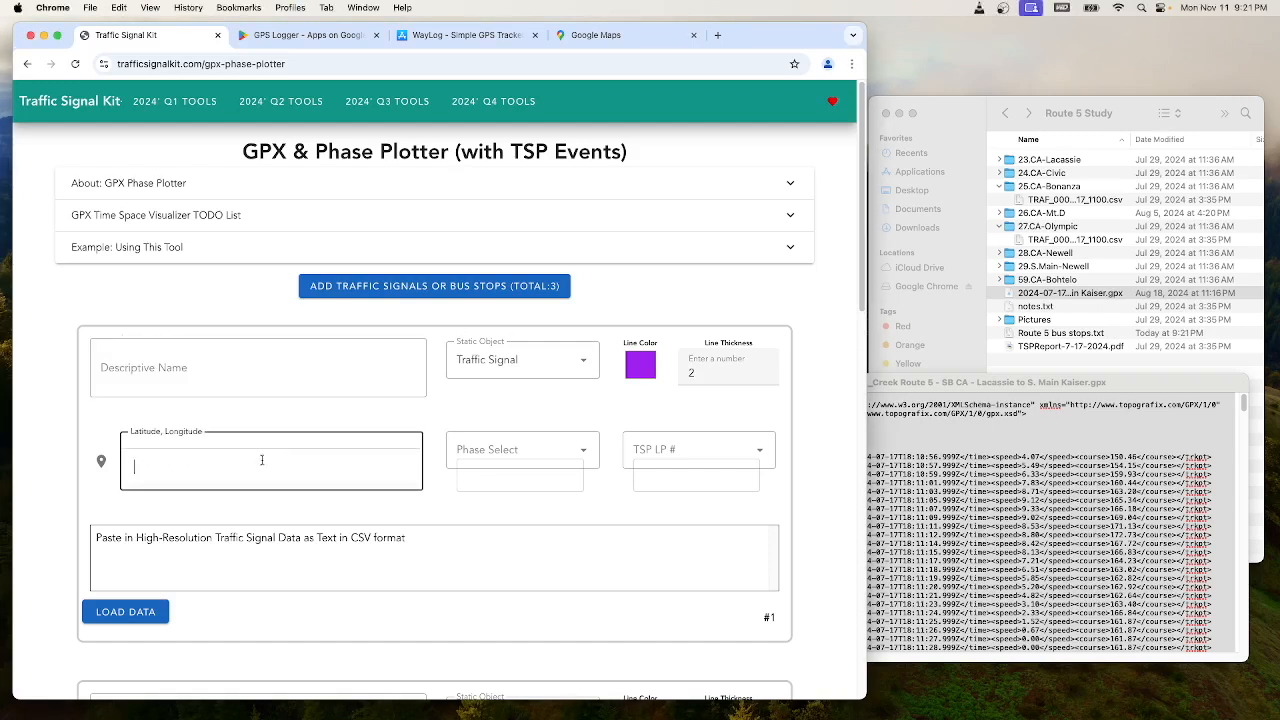
key(super+v)
key(super+a)
key(BackSpace)
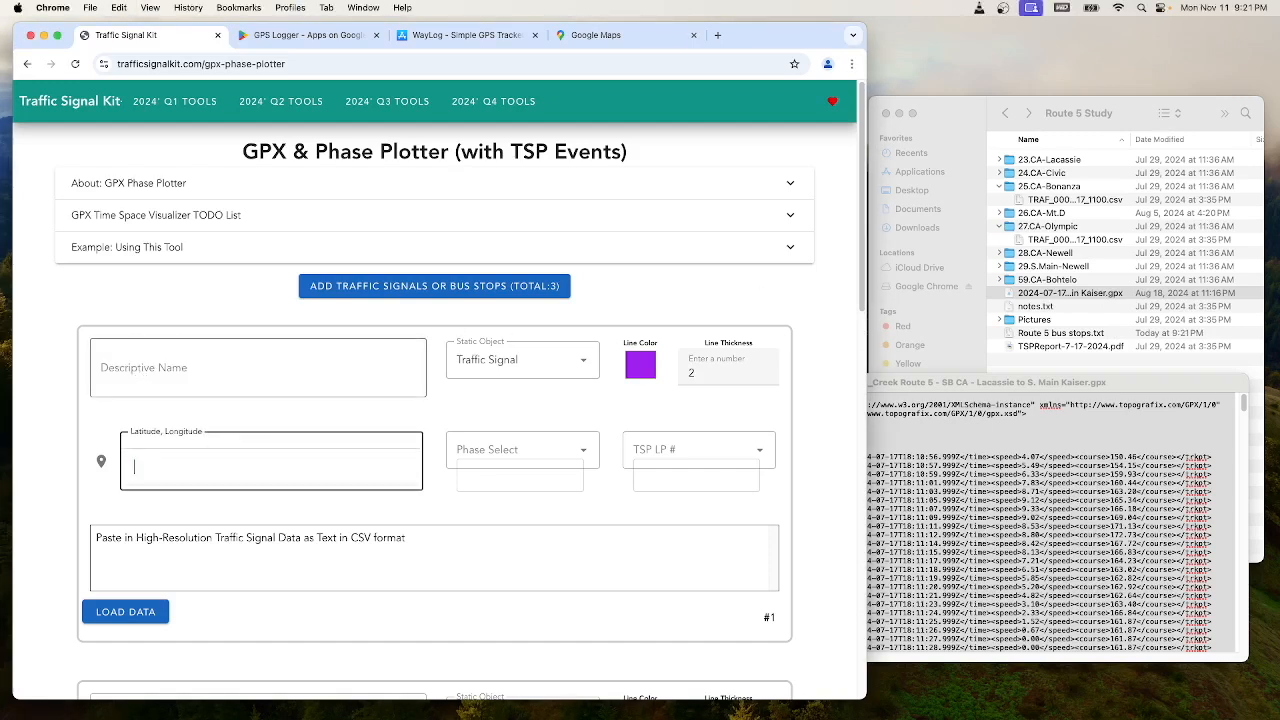
Step: Fill in entry #1 with coordinates 37.90117211521818, -122.06448900444227 and the descriptive name "Bus Stop S. of Civic"
key(super+4)
drag(470, 330, 520, 687)
right_click(469, 391)
click(480, 401)
click(195, 35)
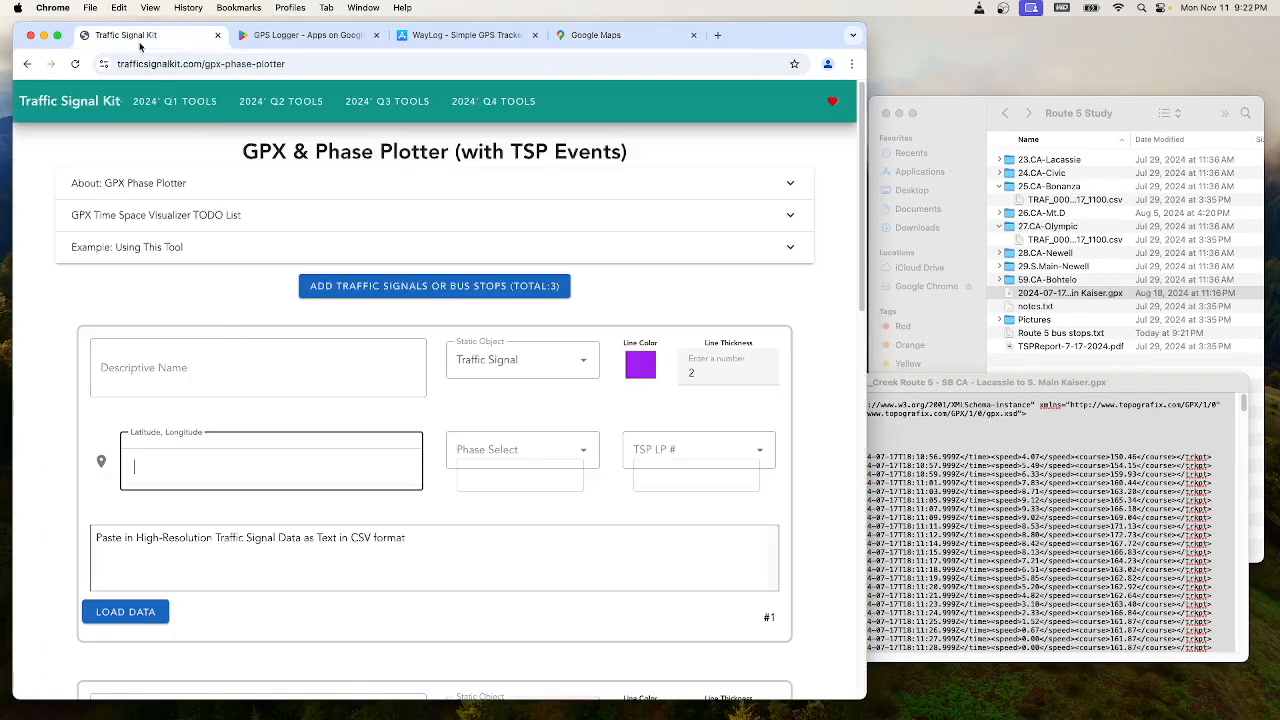
text(37.90117211521818, -122.06448900444227)
click(208, 365)
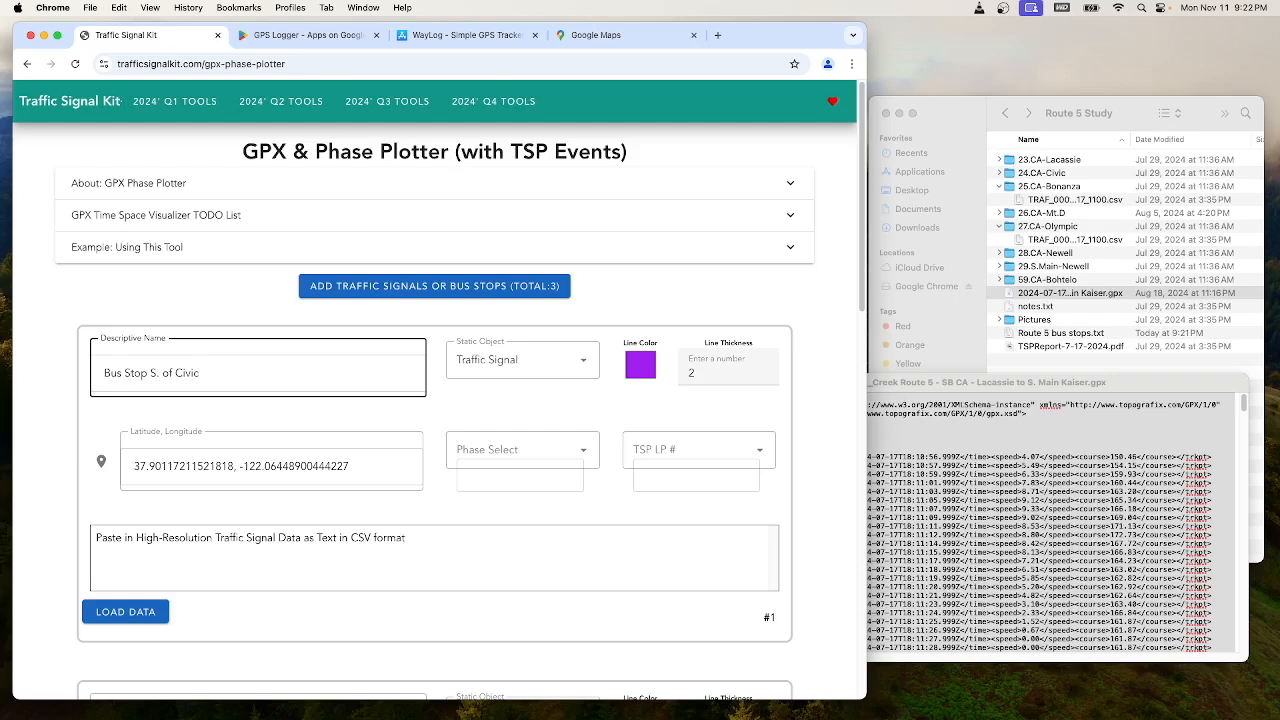
Step: Set entry #1's static object to Bus Stop and load its data
click(490, 360)
click(486, 431)
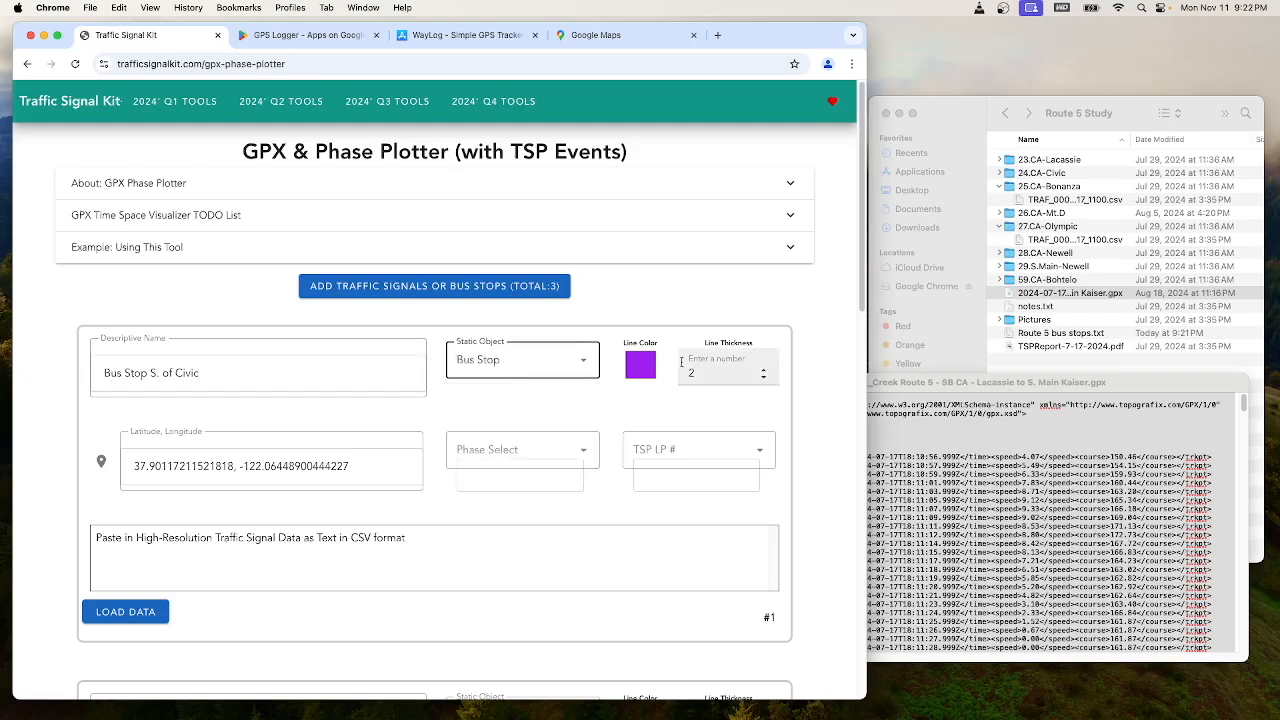
scroll(330, 465, down, 3)
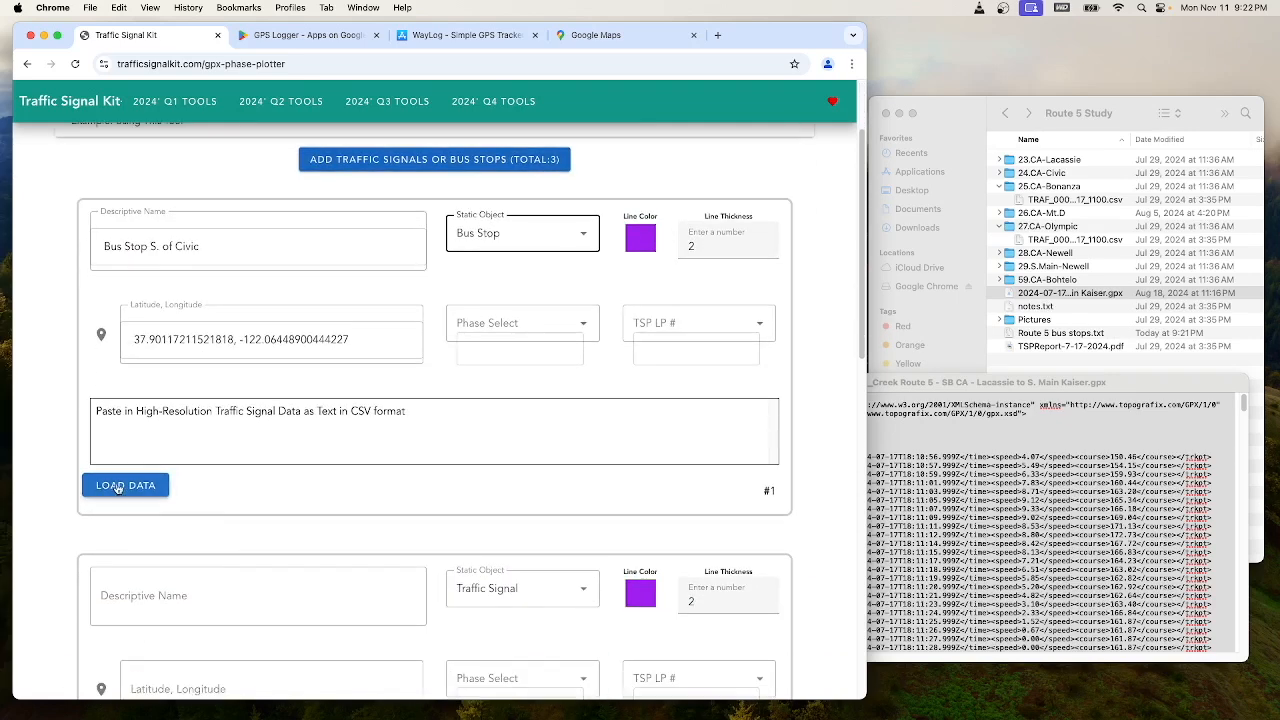
click(125, 485)
Step: Name entry #2 "24.Civic/CA Traffic Signal" and set its coordinates to 37.901356,-122.064393
scroll(118, 489, down, 5)
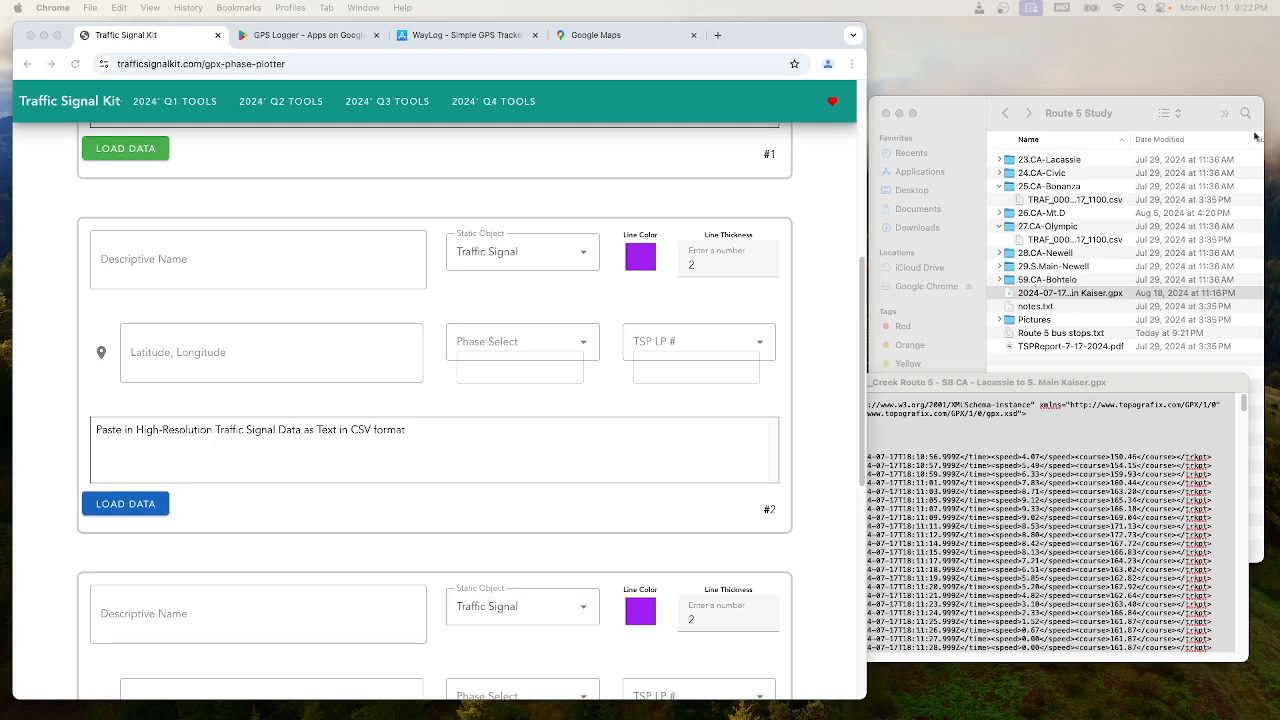
click(238, 259)
text(24.Civic/CA Traffic Signal)
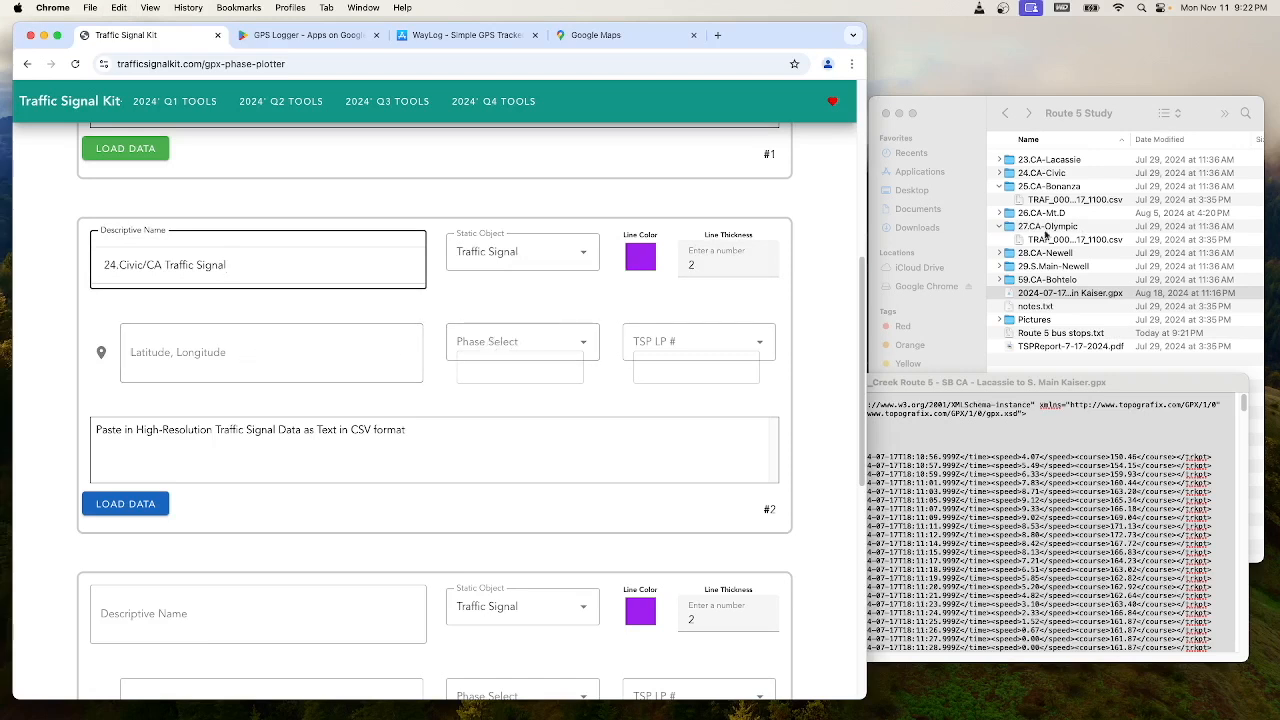
click(1279, 216)
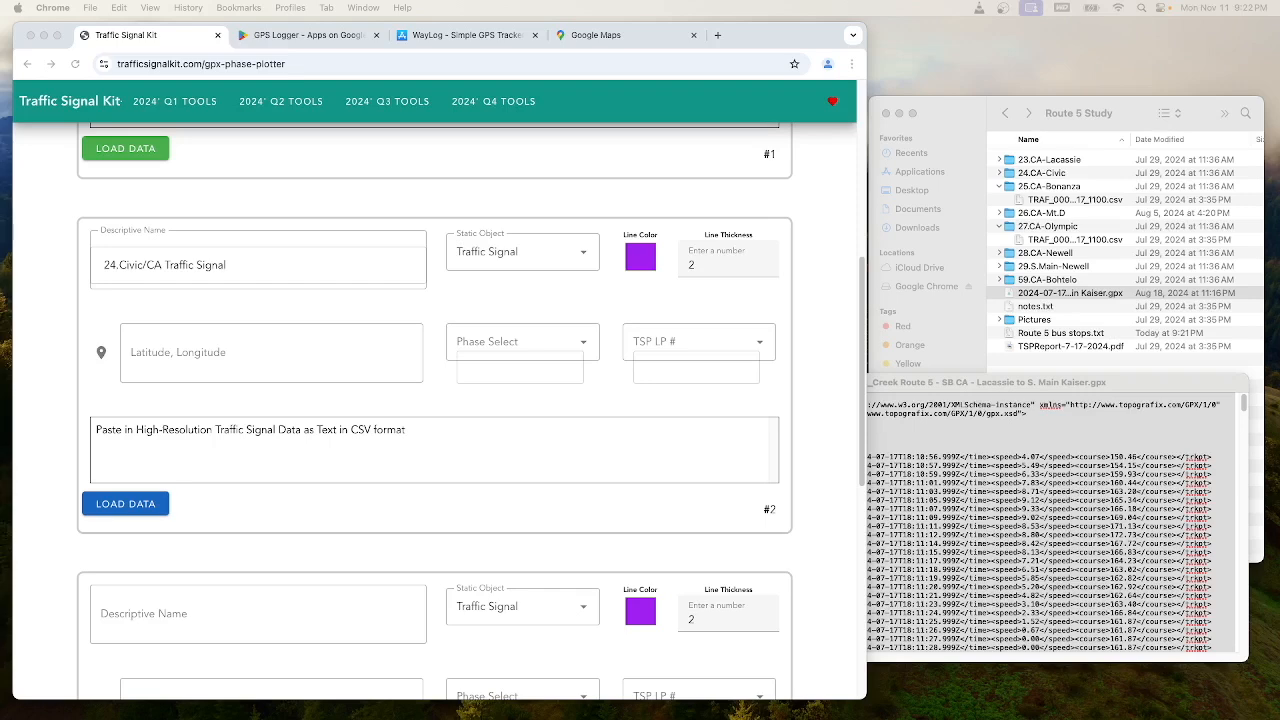
click(340, 396)
click(251, 357)
text(37.901356,-122.064393)
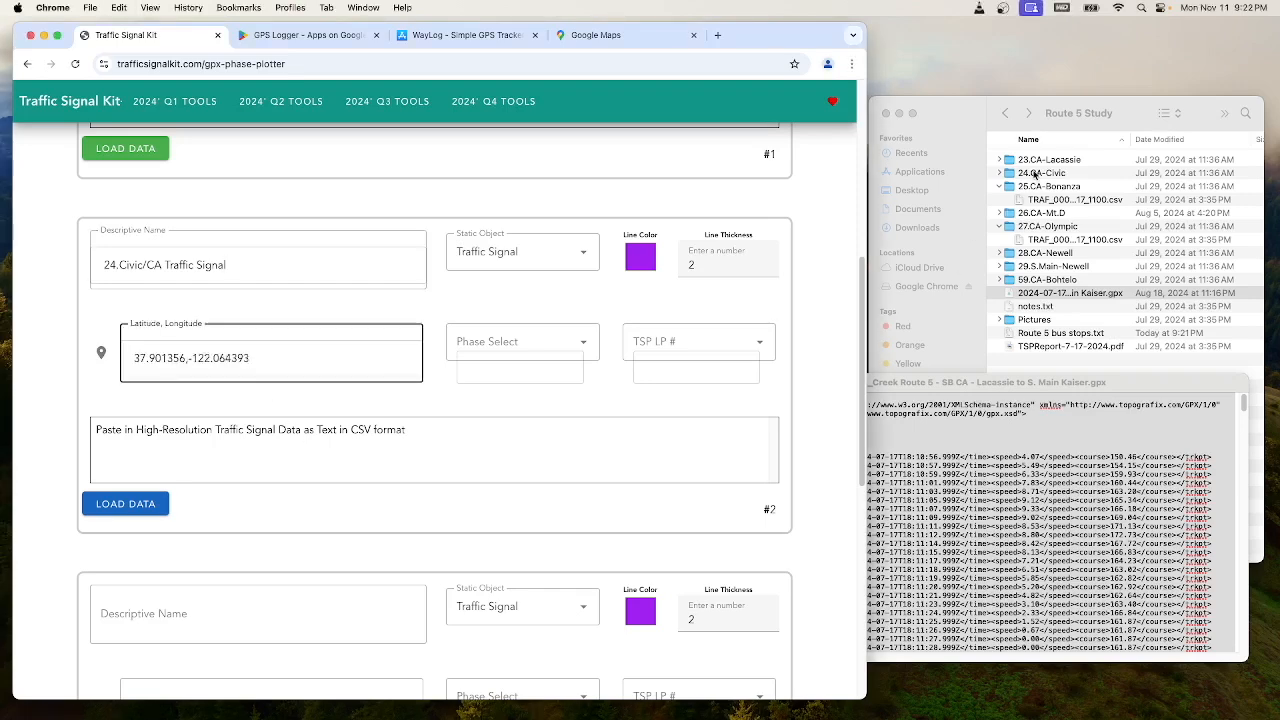
Step: Open TRAF_00024_2024_07_17_1100.csv from the 24.CA-Civic folder in TextEdit
click(1035, 175)
click(999, 173)
click(1050, 187)
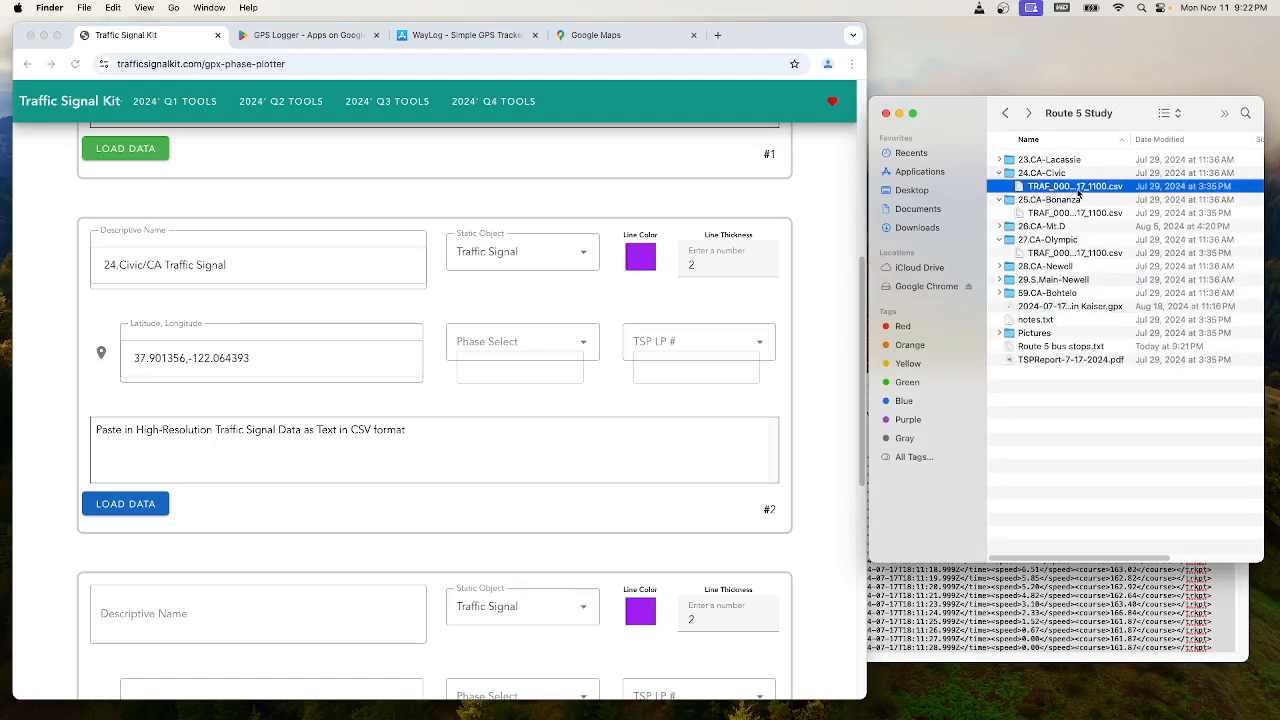
click(1065, 190)
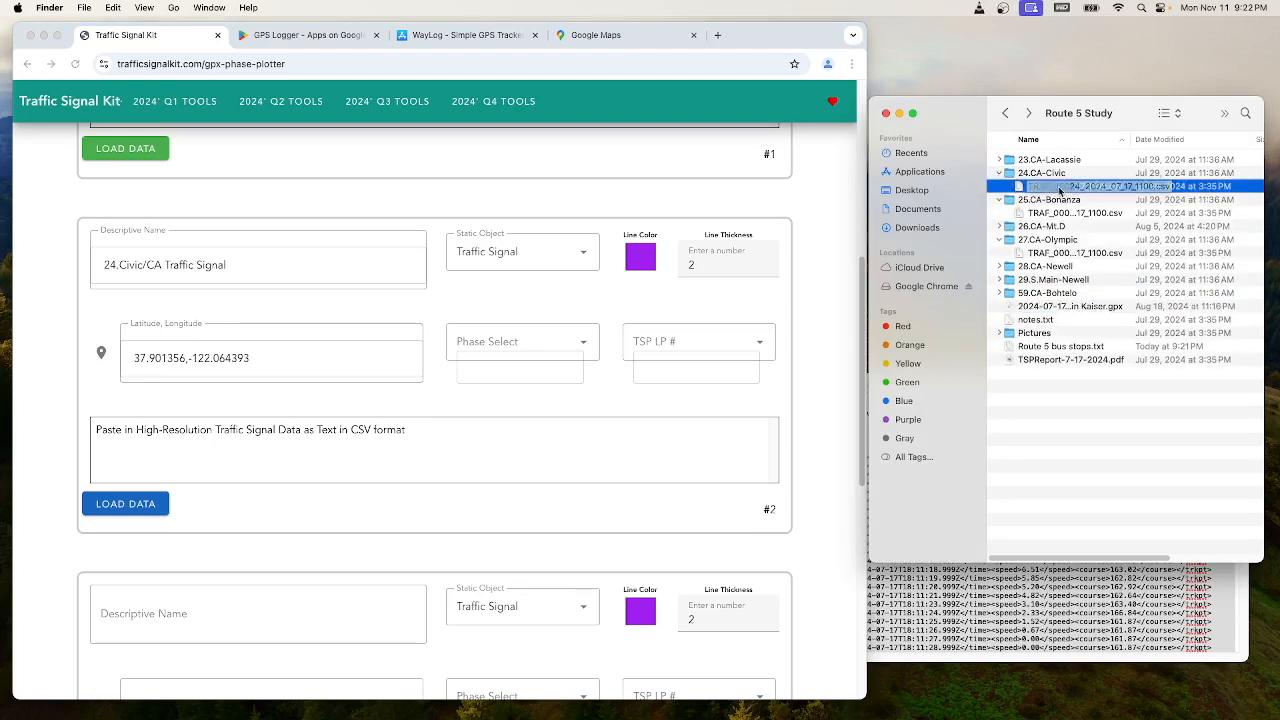
key(Escape)
right_click(1058, 188)
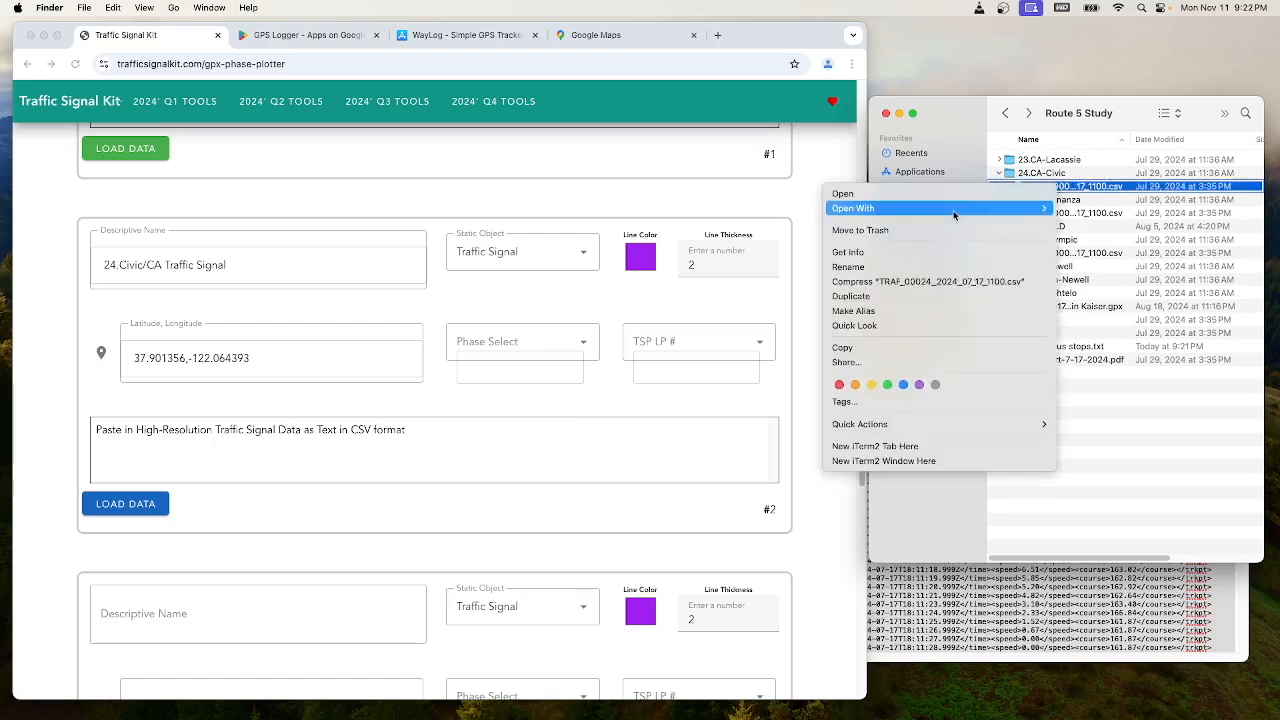
mouse_move(958, 210)
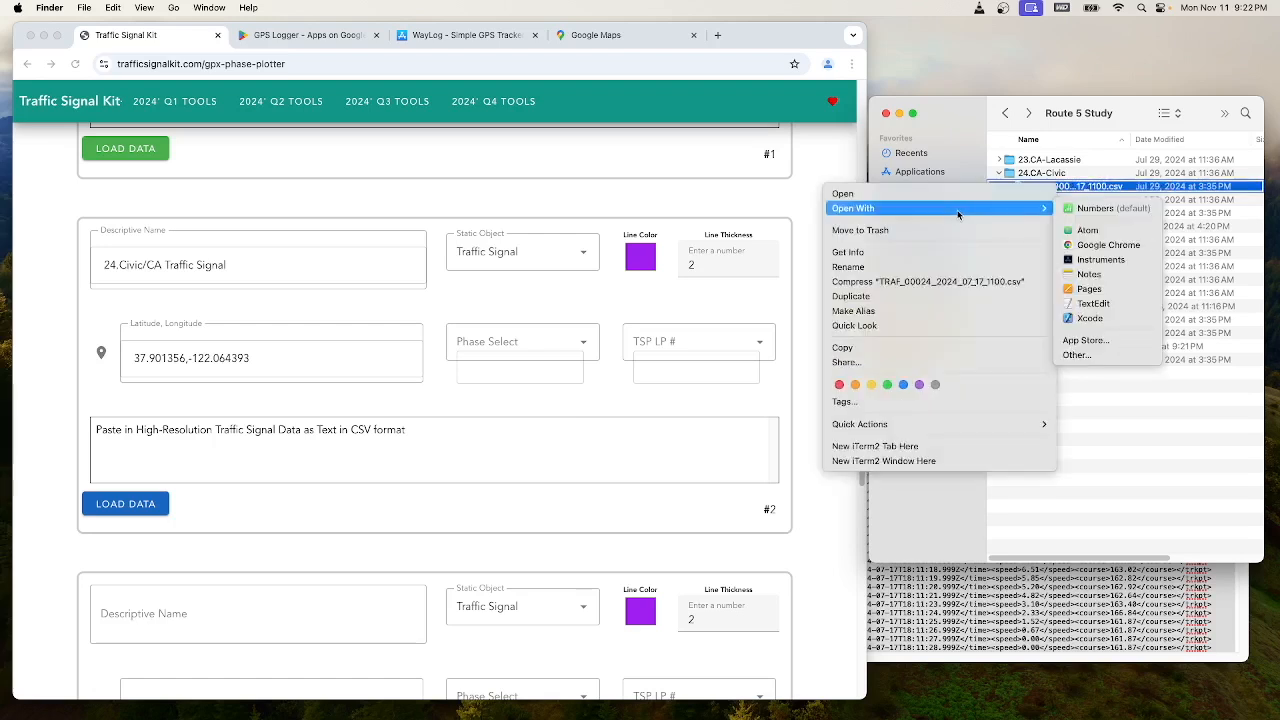
click(1107, 310)
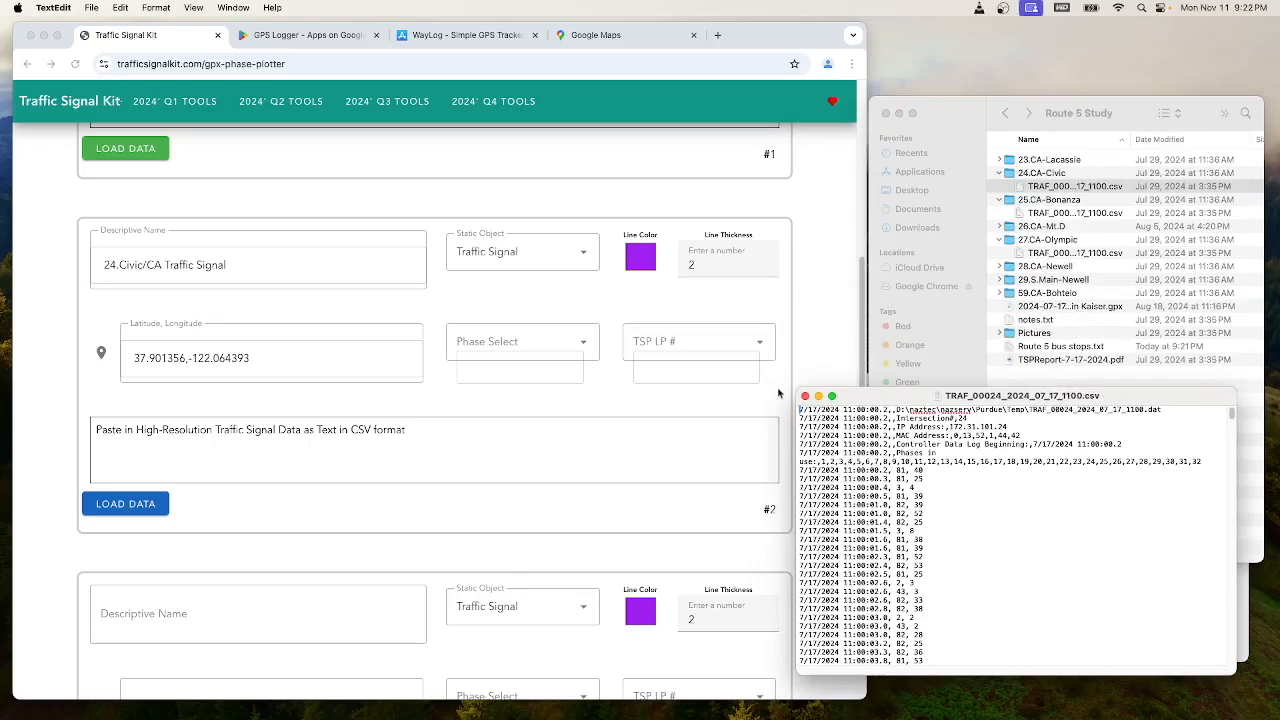
Step: Enlarge the CSV text window and examine the timestamp and the two values in the 11:00:00.3 record
drag(801, 389, 471, 268)
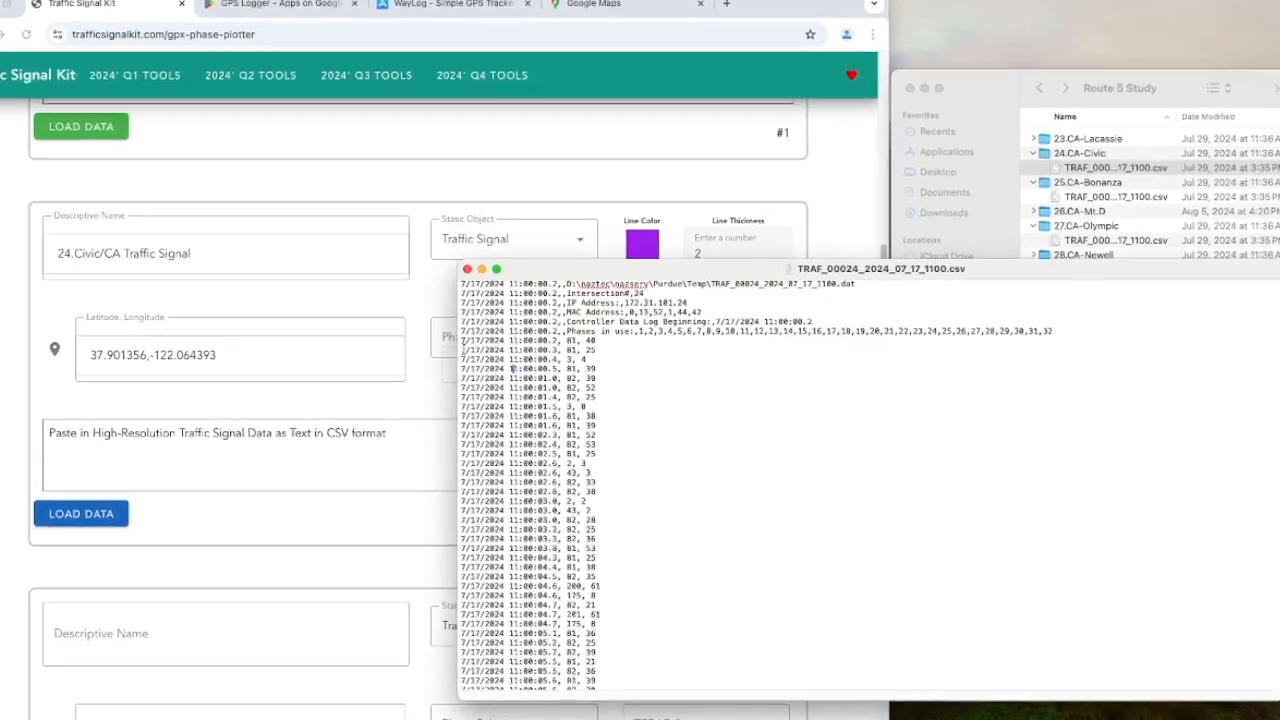
drag(461, 349, 556, 349)
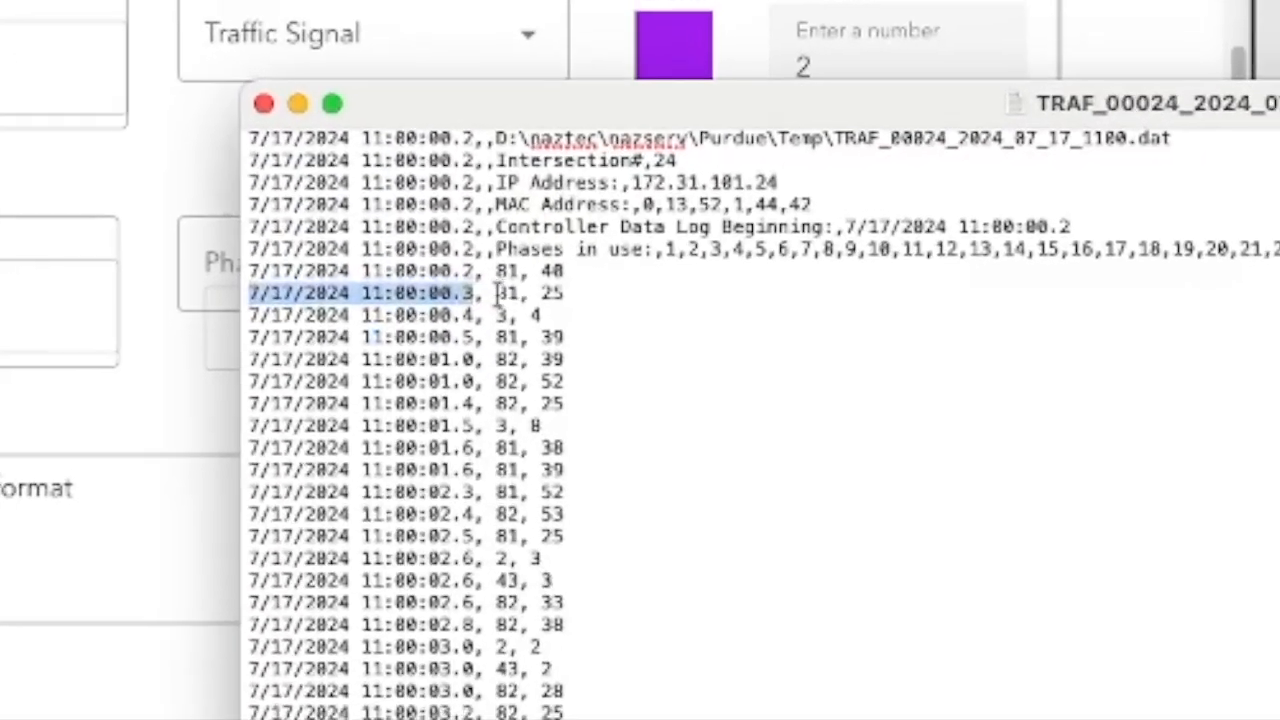
drag(496, 292, 519, 292)
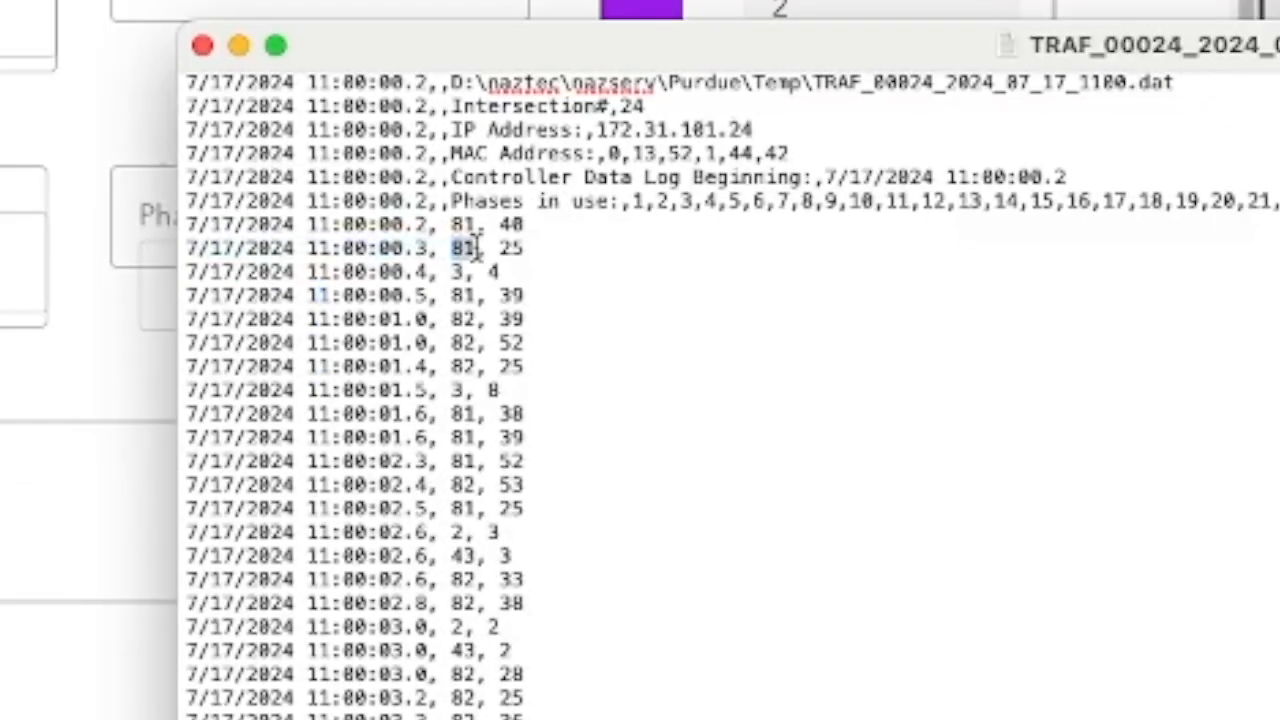
drag(500, 248, 527, 248)
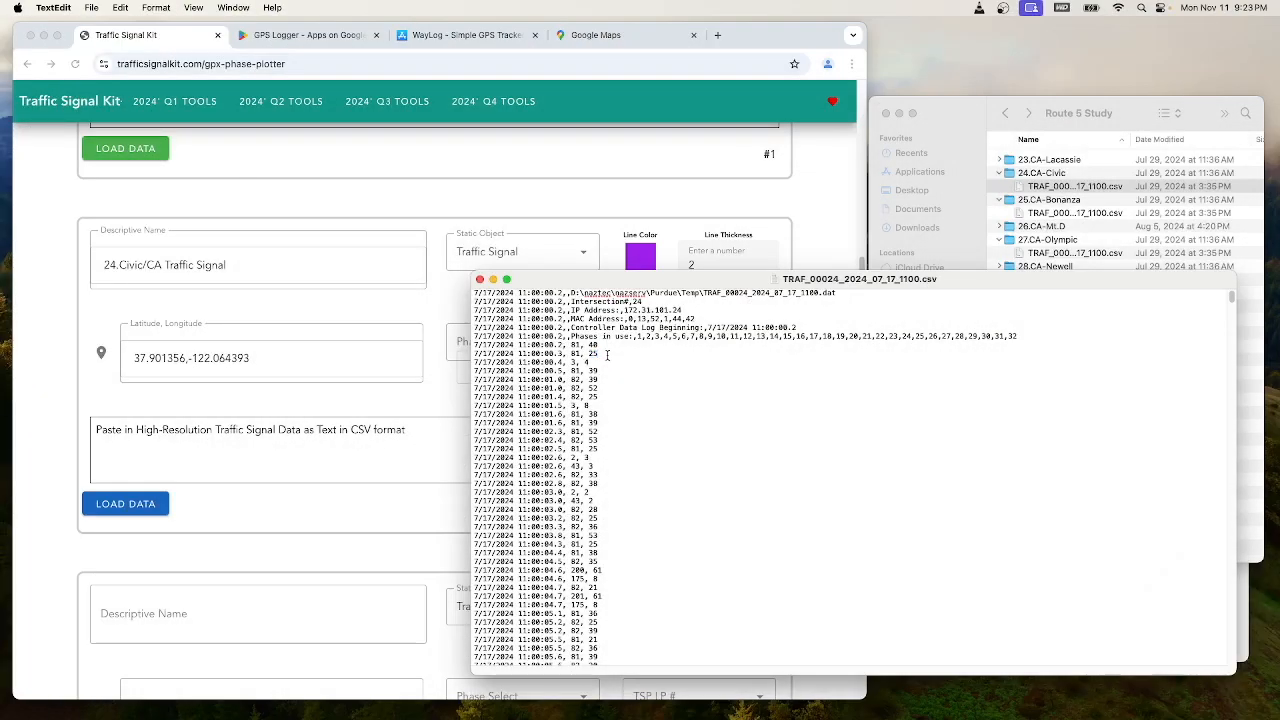
Step: Copy the CSV file's full text into the high-resolution data field of the 24.Civic/CA Traffic Signal entry
key(super+a)
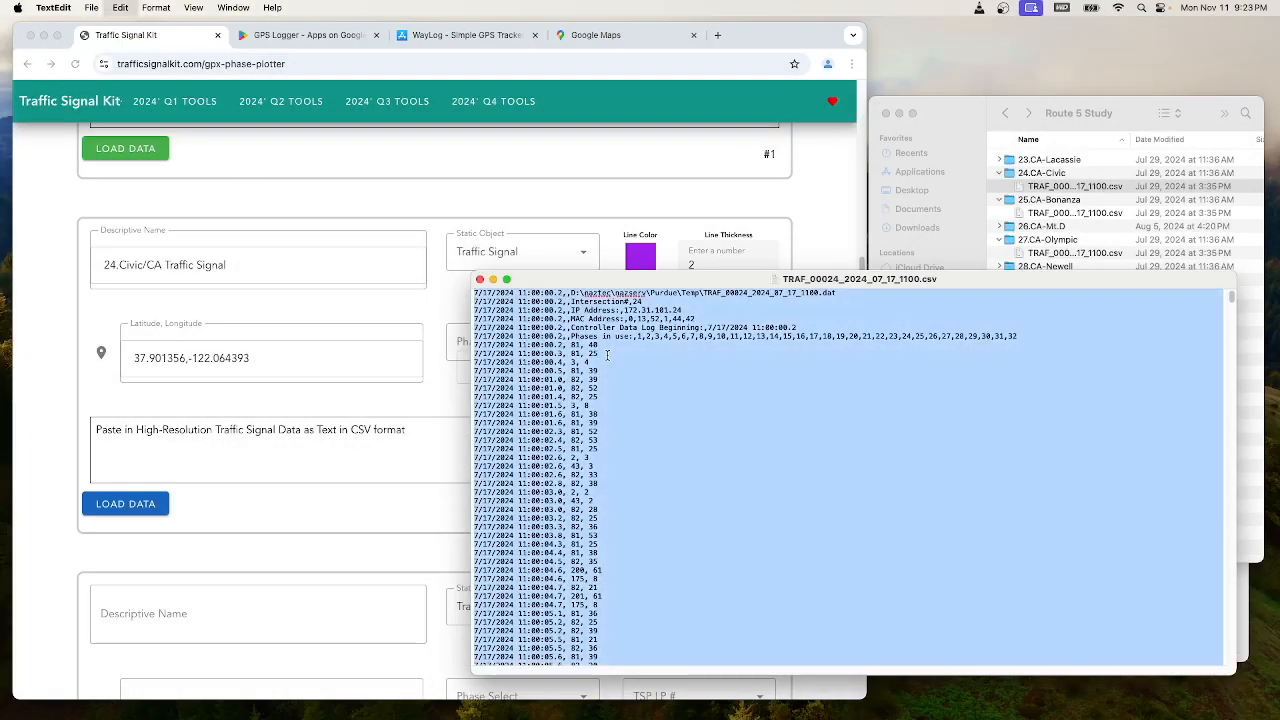
click(561, 365)
scroll(540, 340, down, 10)
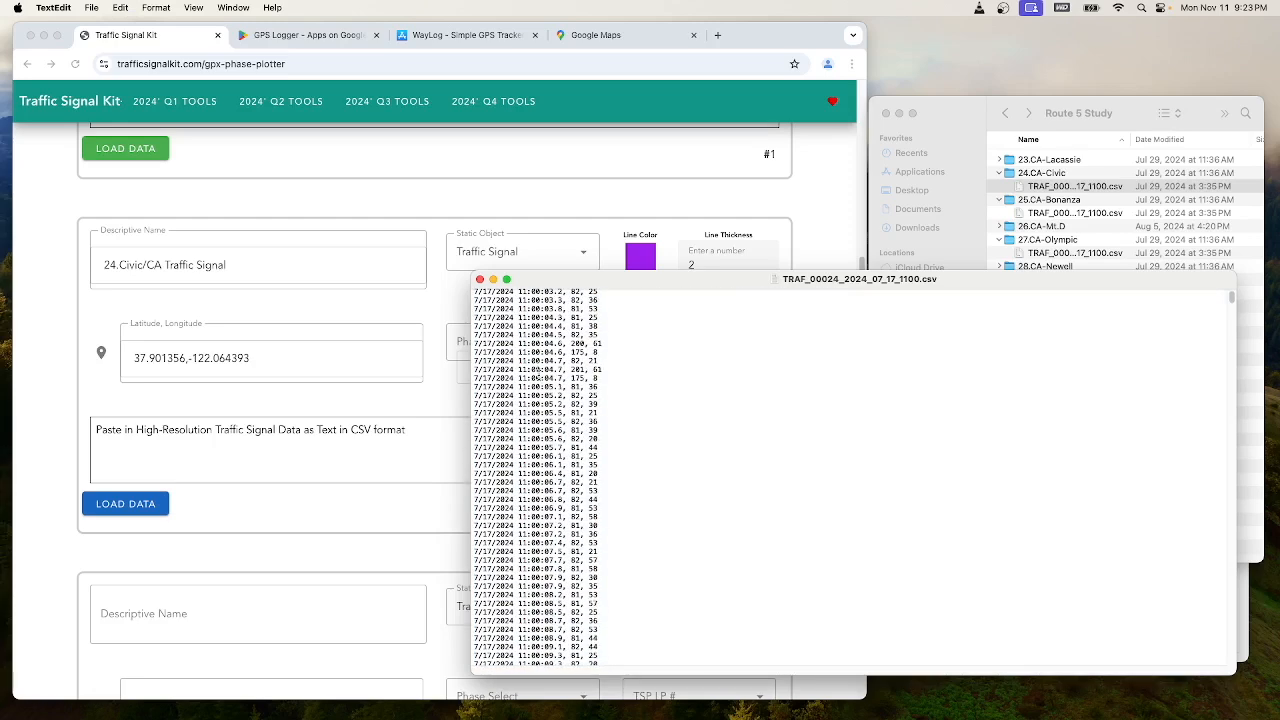
click(280, 446)
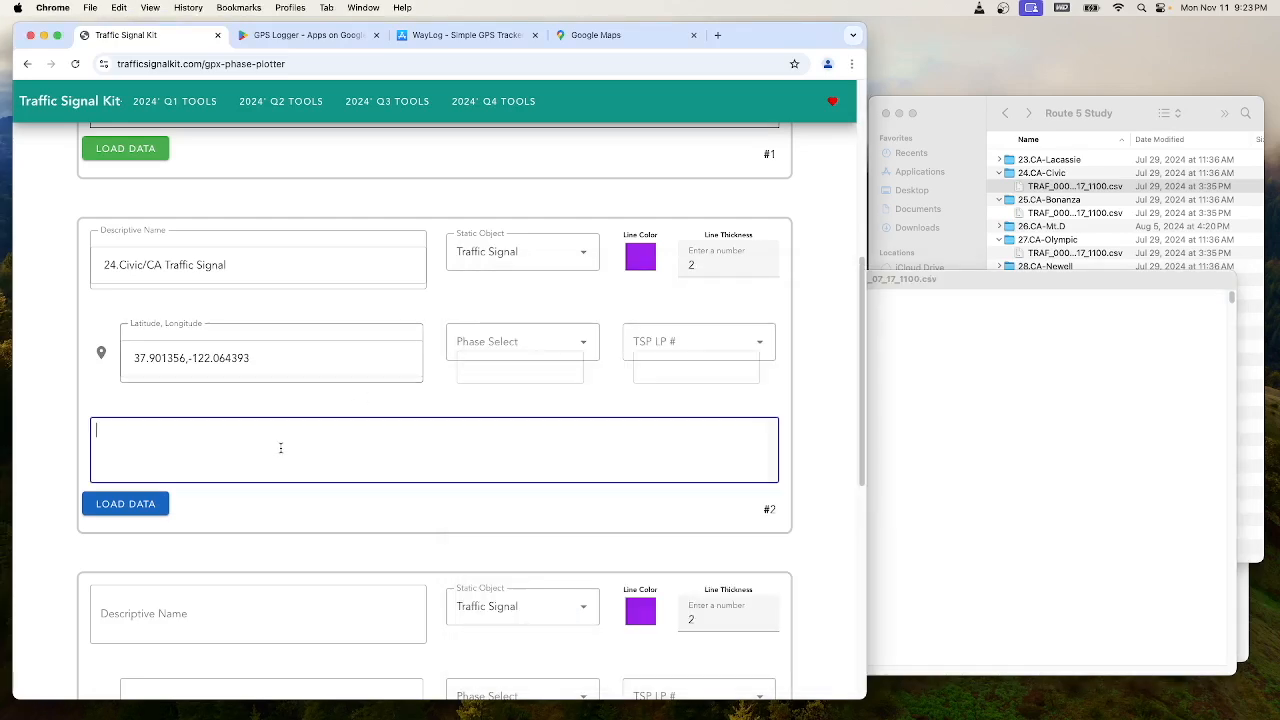
key(super+v)
click(62, 405)
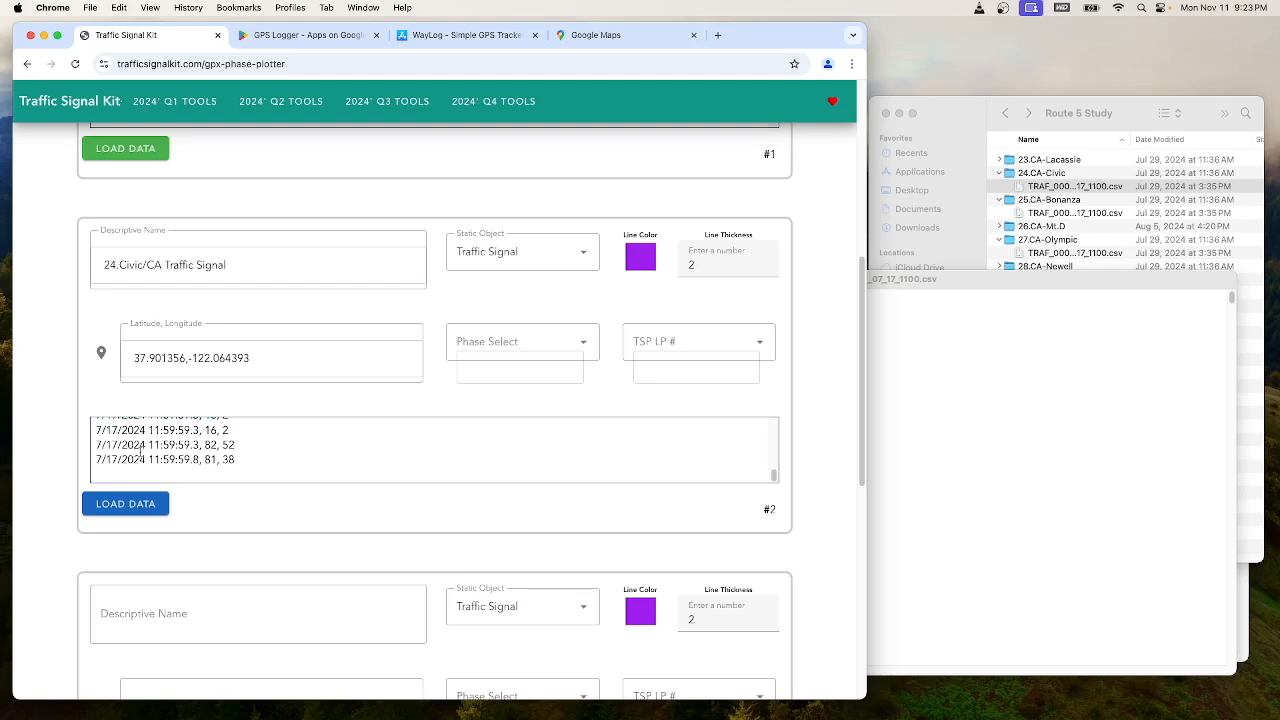
Step: Compare the timestamps in the 24.Civic/CA entry's high-resolution data with the track point times in GPX Text Input
drag(159, 435, 204, 456)
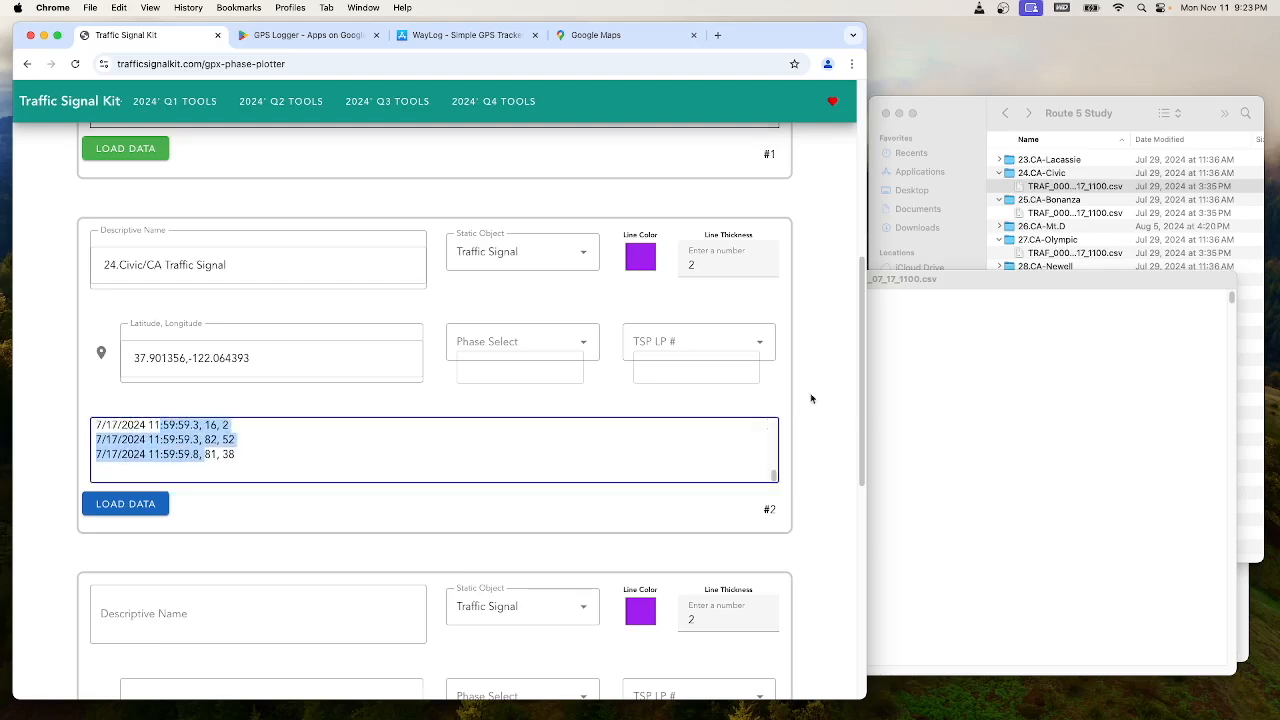
drag(862, 360, 866, 516)
click(279, 532)
scroll(279, 530, up, 3)
scroll(449, 538, up, 5)
drag(449, 526, 522, 525)
click(527, 527)
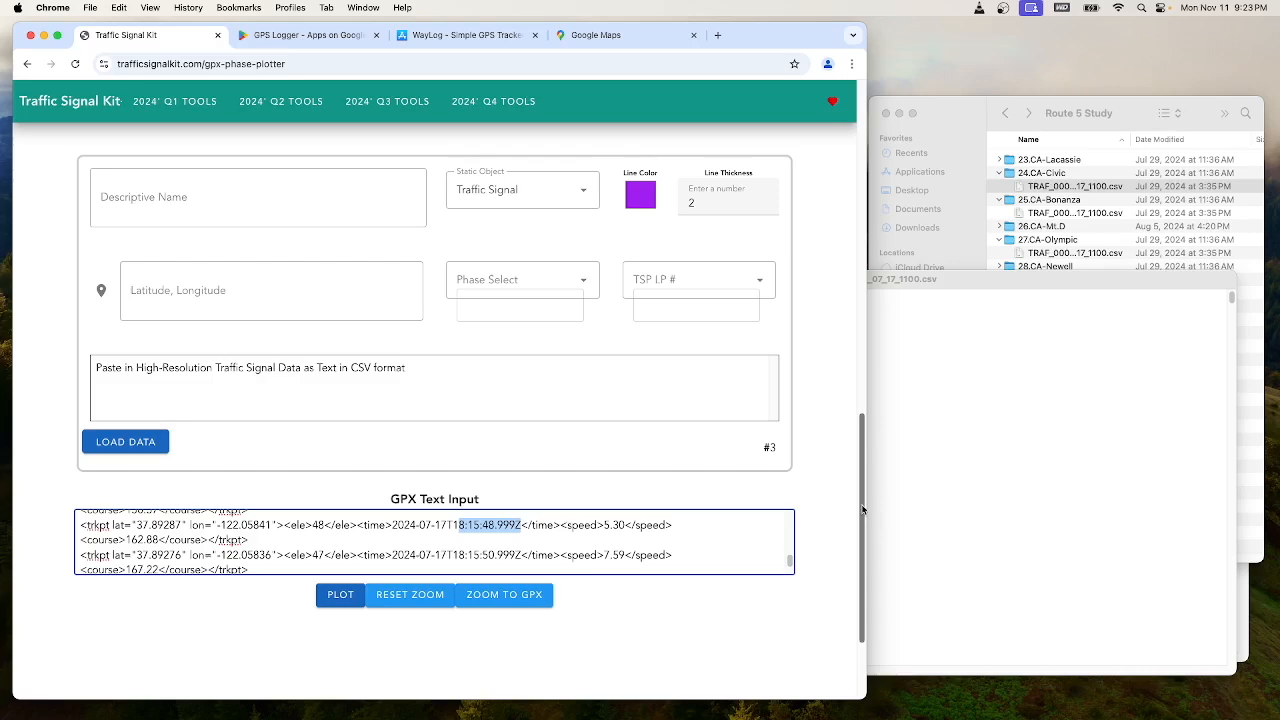
scroll(862, 510, down, 2)
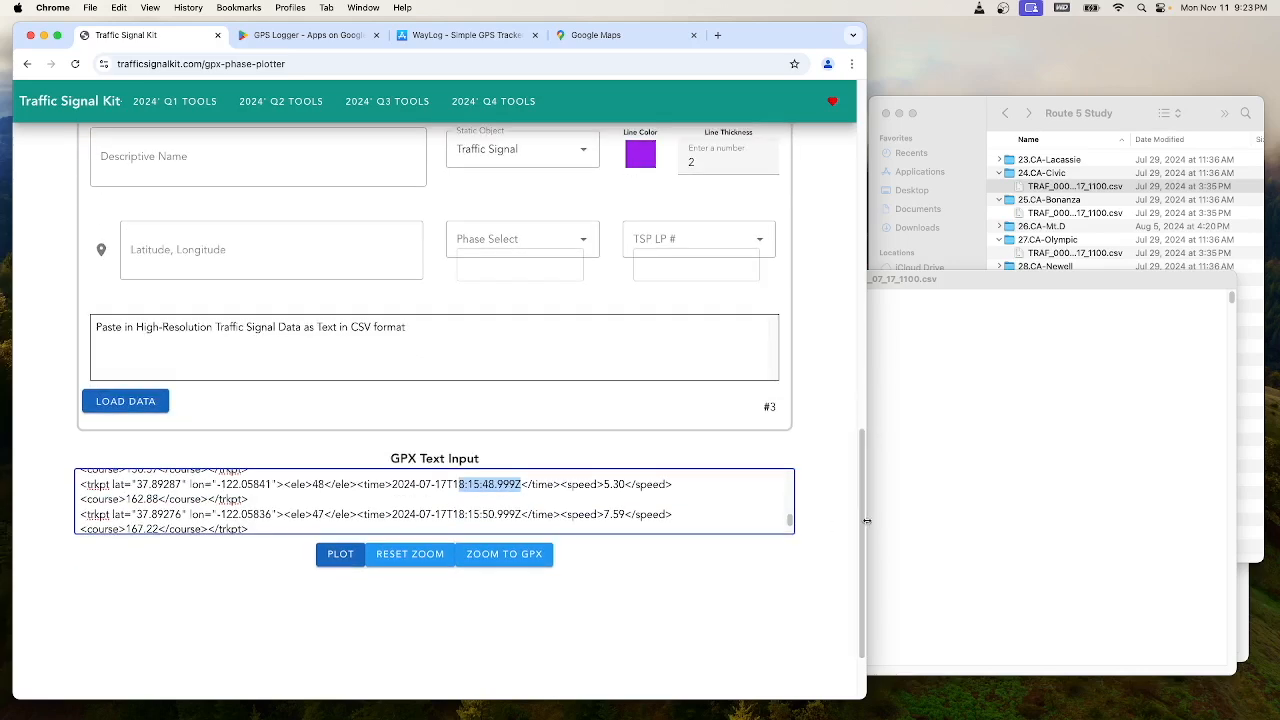
scroll(863, 522, up, 10)
click(215, 533)
key(super+v)
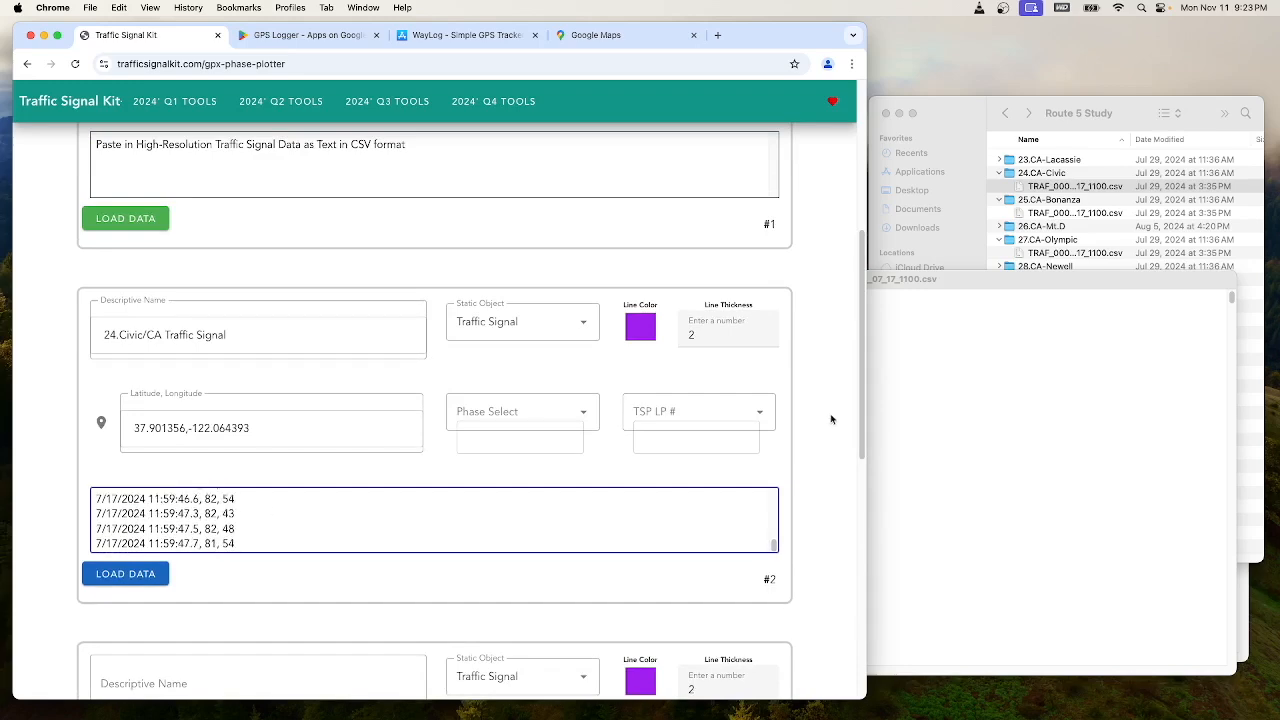
Step: Assign Phase 4 and TSP 1 to the 24.Civic/CA Traffic Signal entry
scroll(862, 416, down, 2)
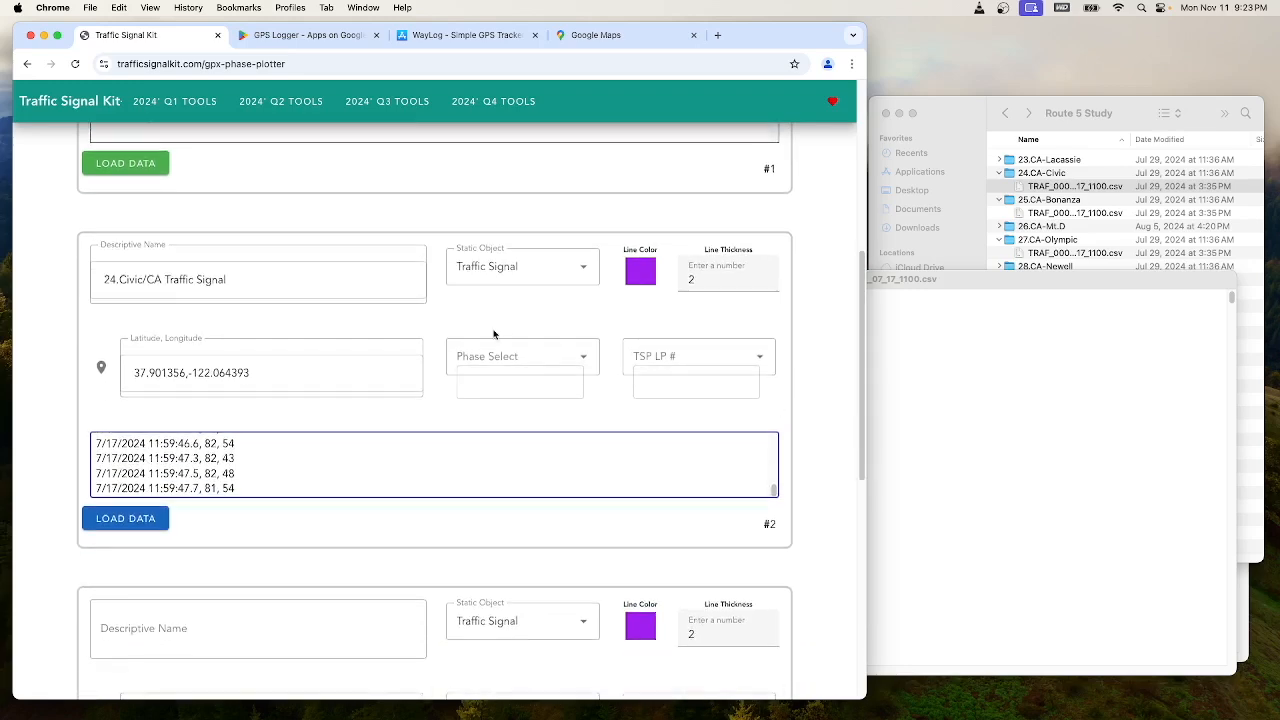
click(524, 361)
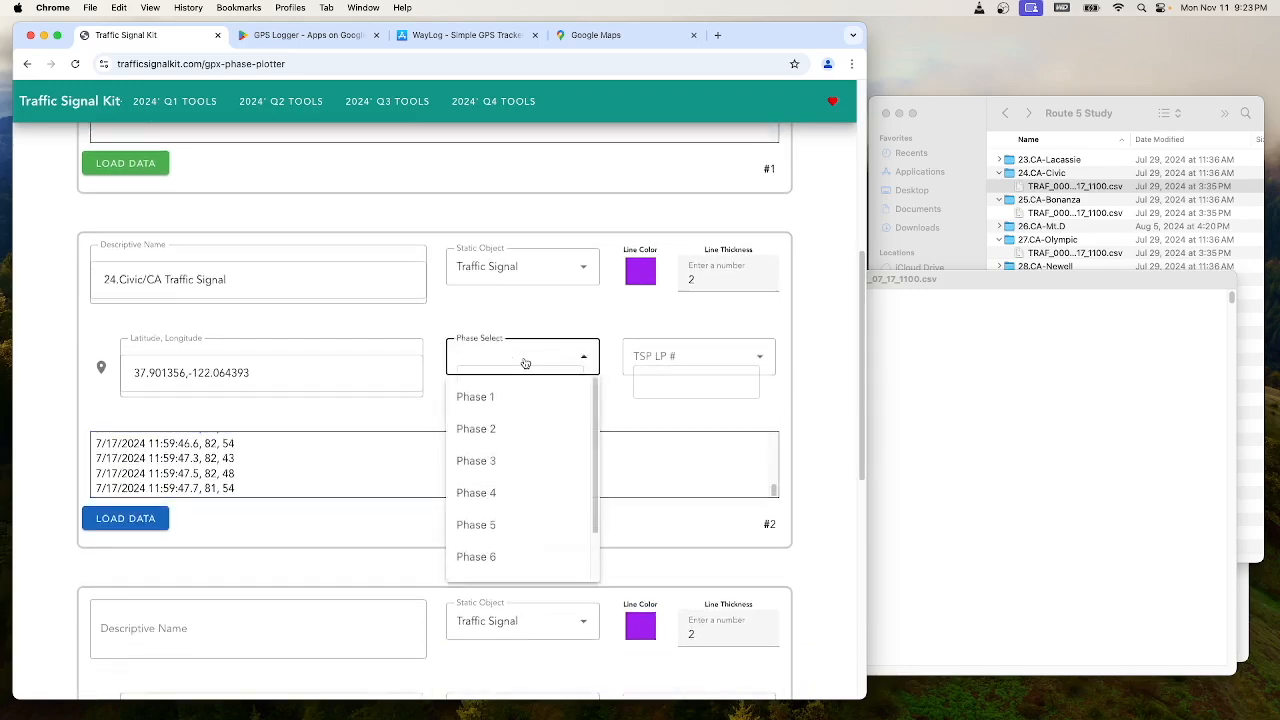
click(493, 497)
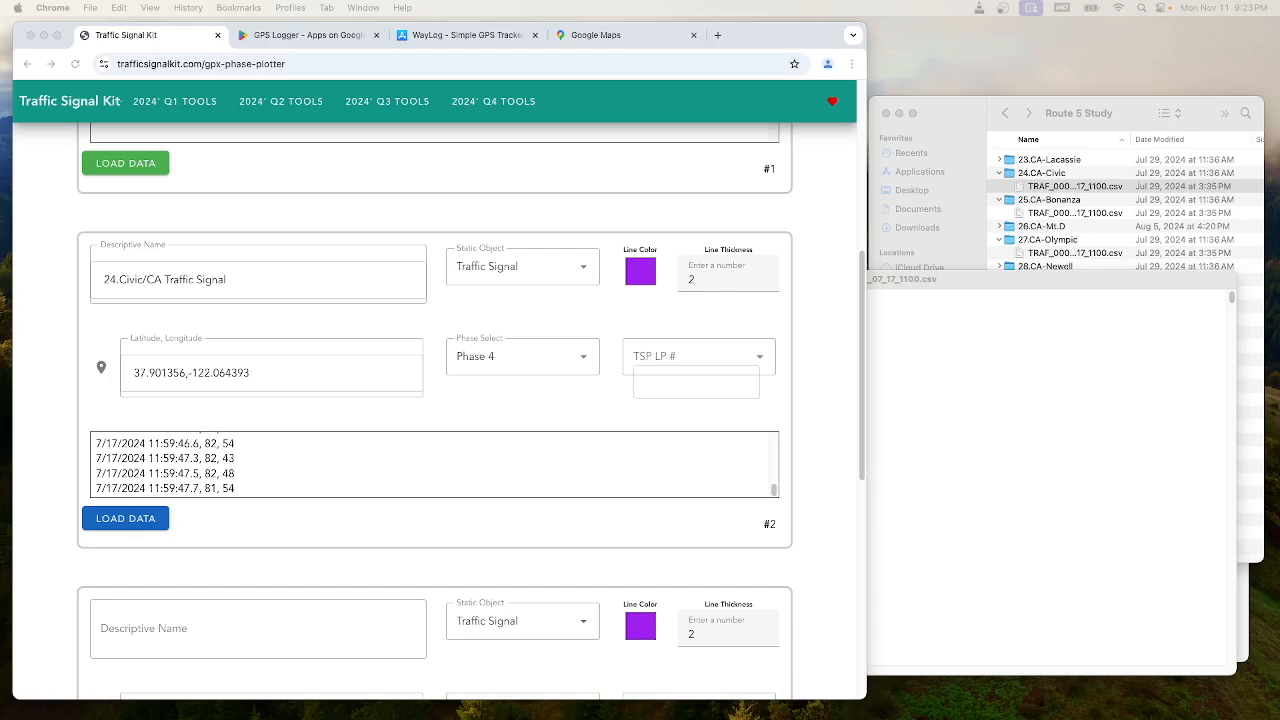
click(150, 283)
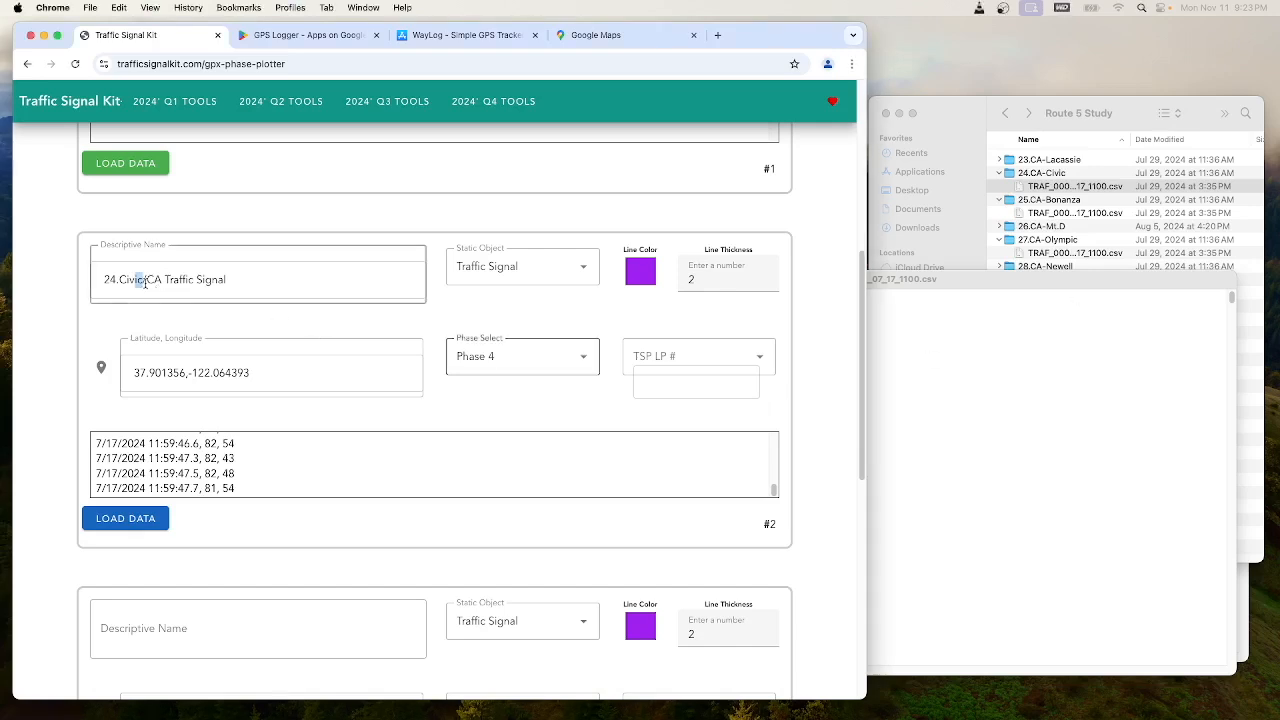
click(199, 281)
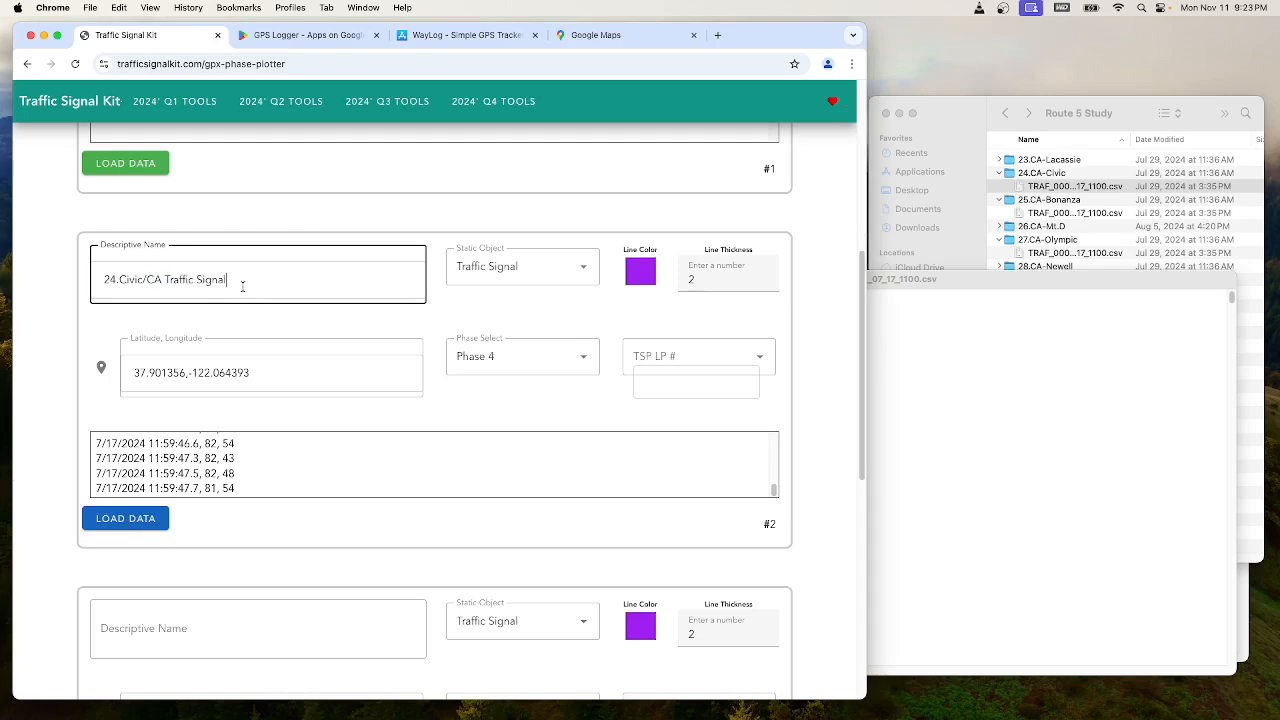
click(666, 362)
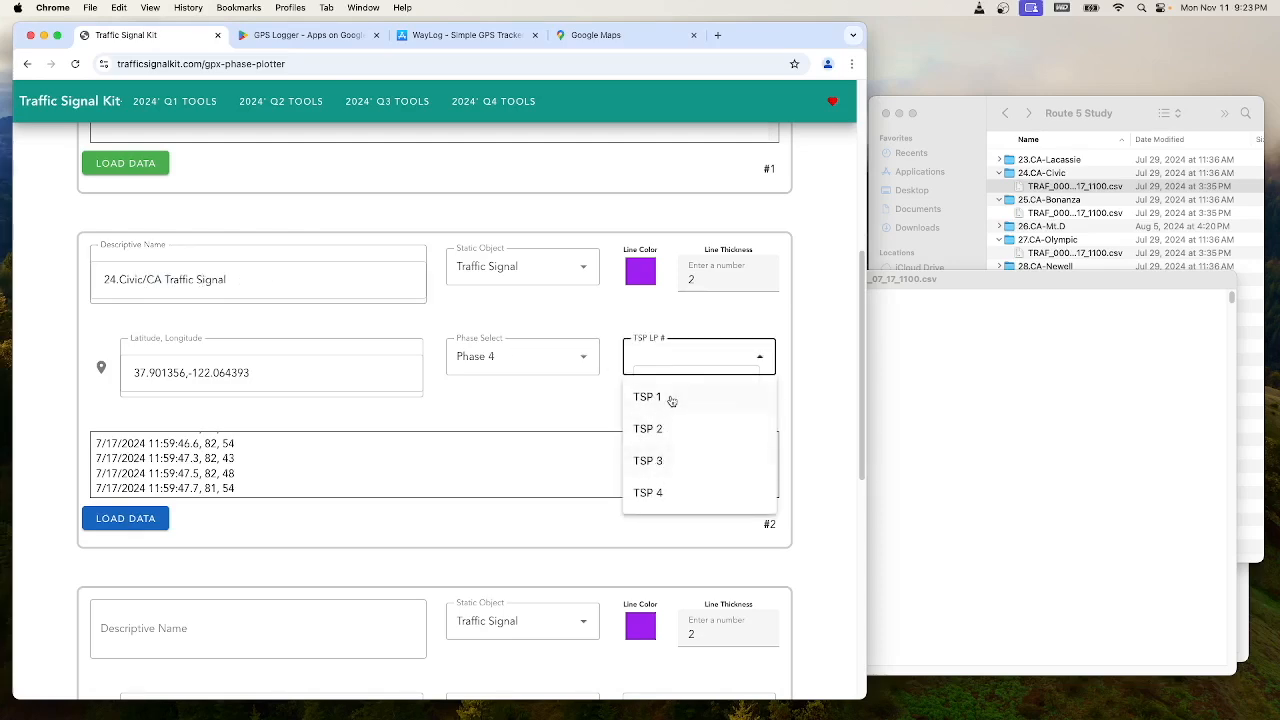
click(656, 400)
Step: Load the high-resolution data of the 24.Civic/CA Traffic Signal entry
click(478, 405)
scroll(440, 408, down, 3)
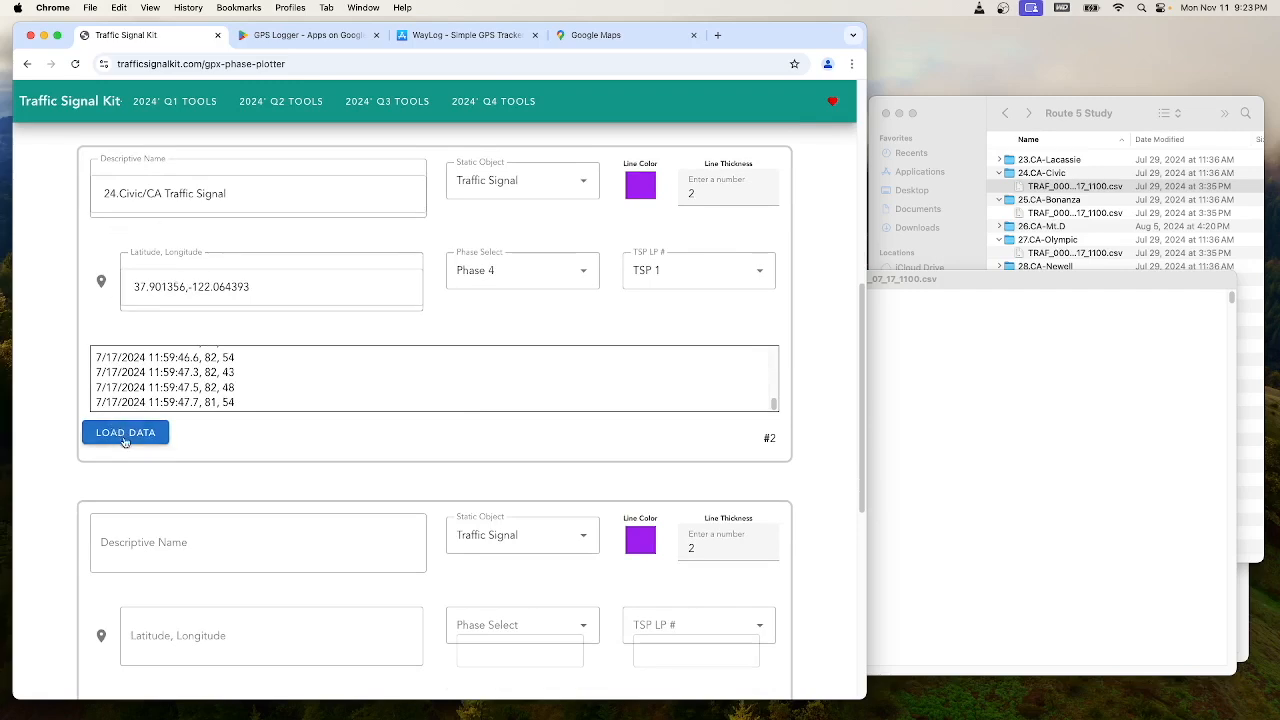
click(124, 436)
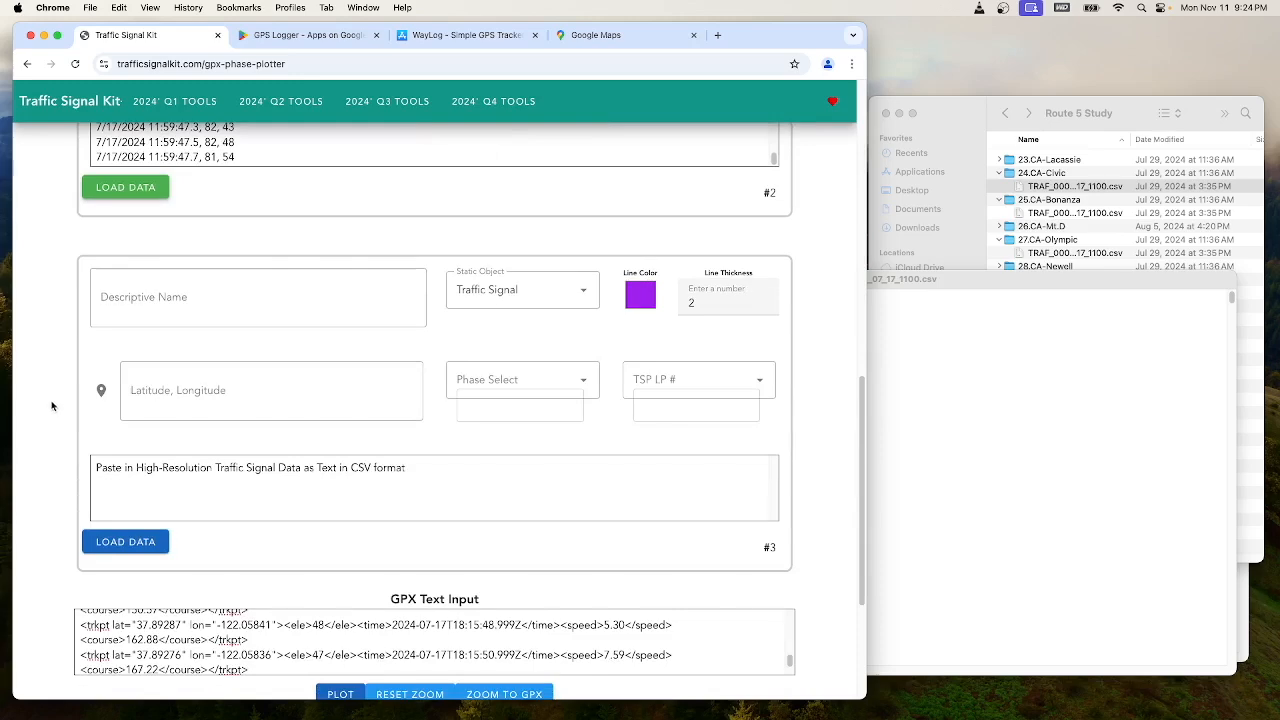
Step: Name static object #3 25.Bonanza/CA and enter its coordinates 37.899287,-122.063512
scroll(314, 280, up, 1)
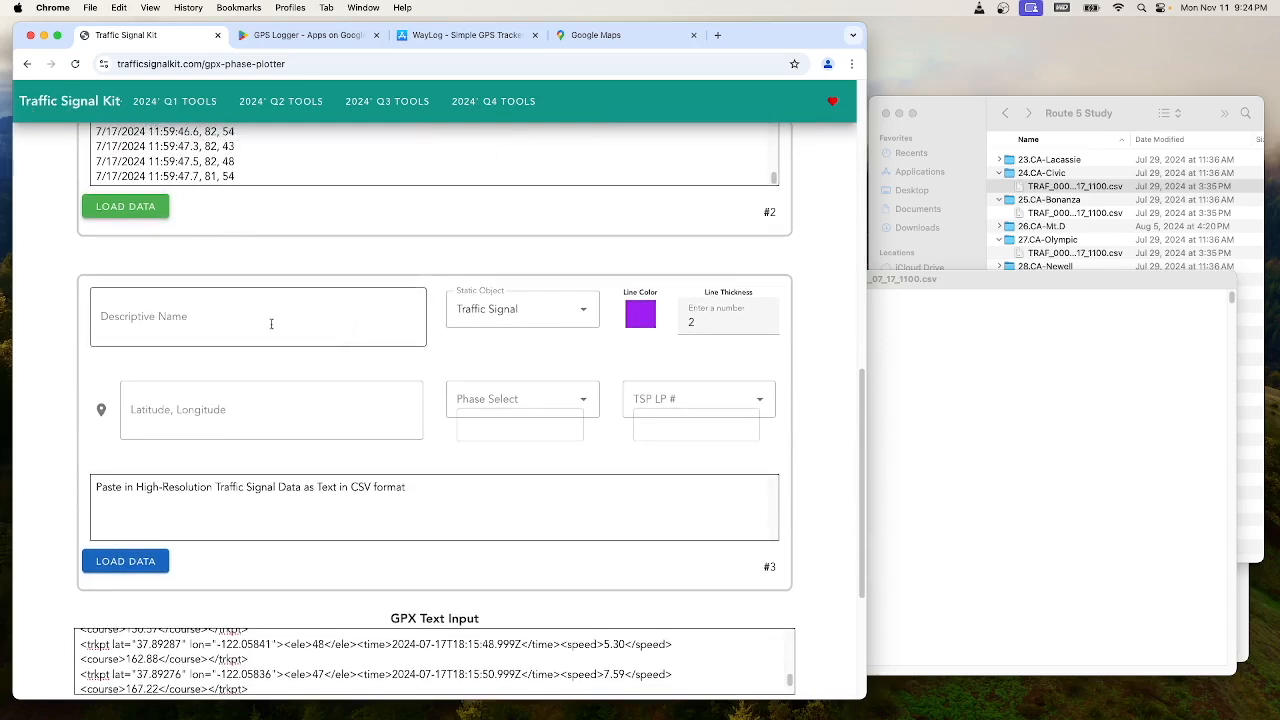
scroll(271, 324, down, 1)
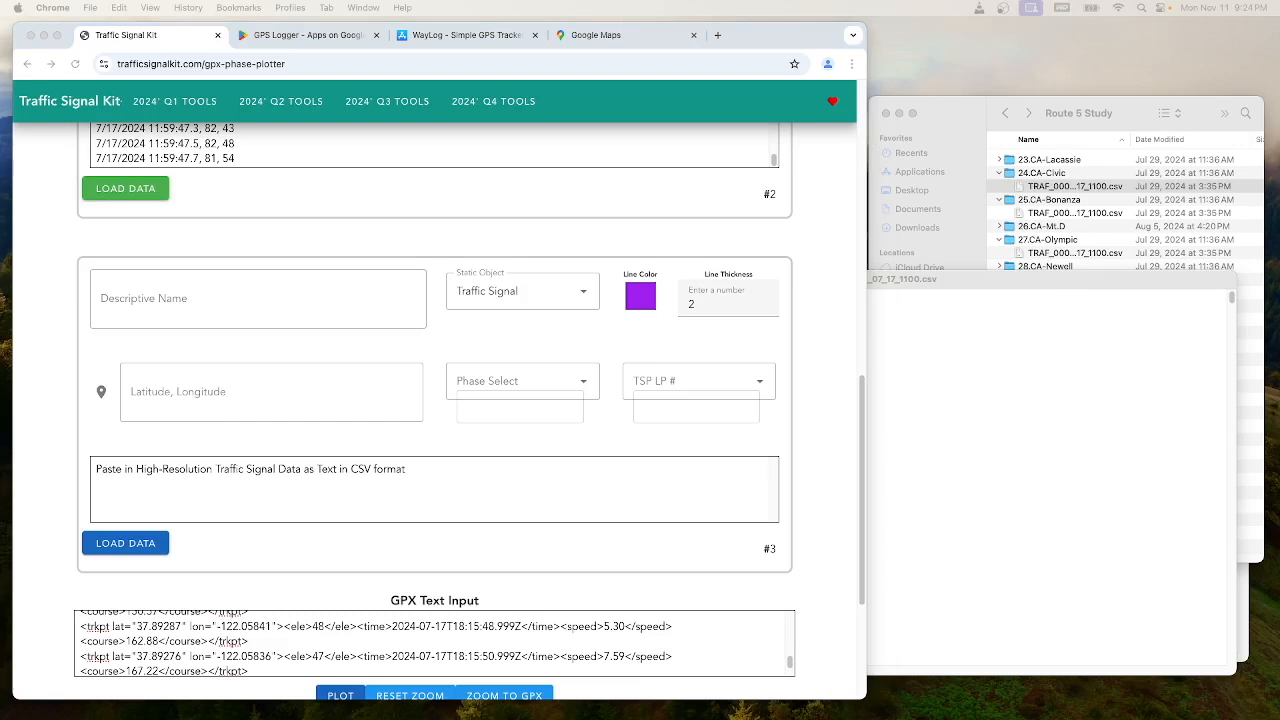
click(307, 311)
text(25.Bonanza/CA)
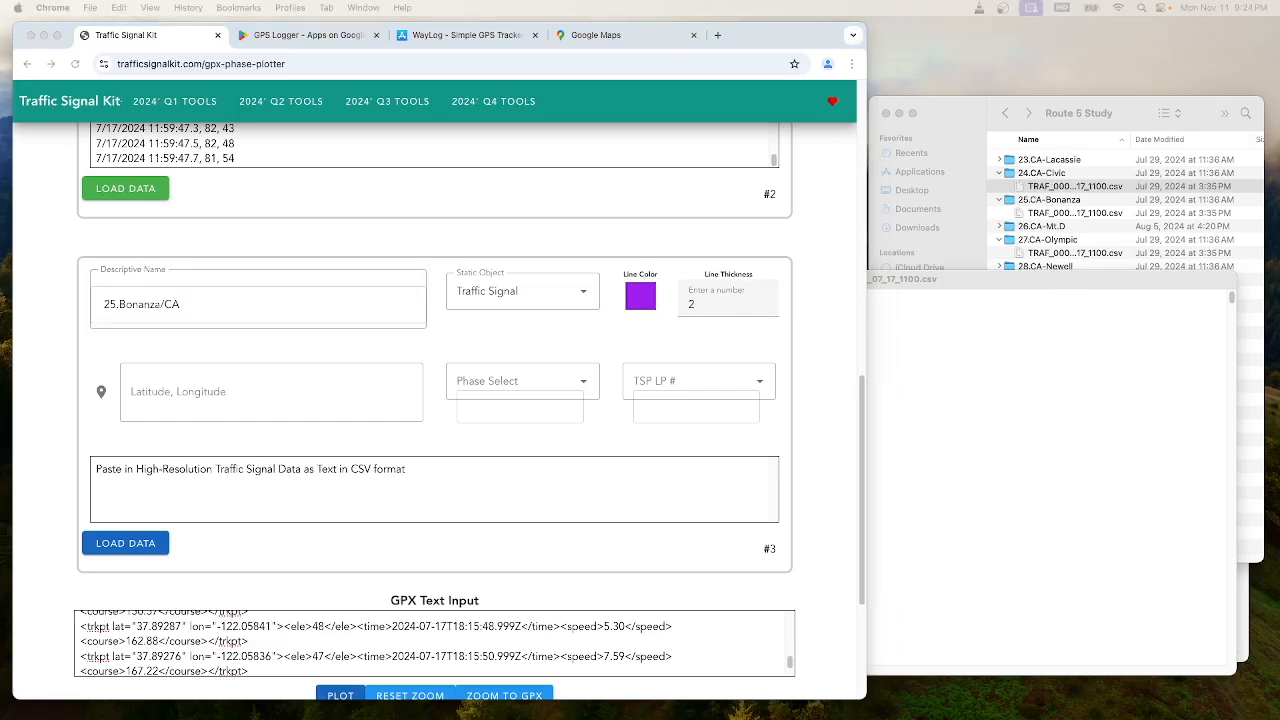
click(197, 407)
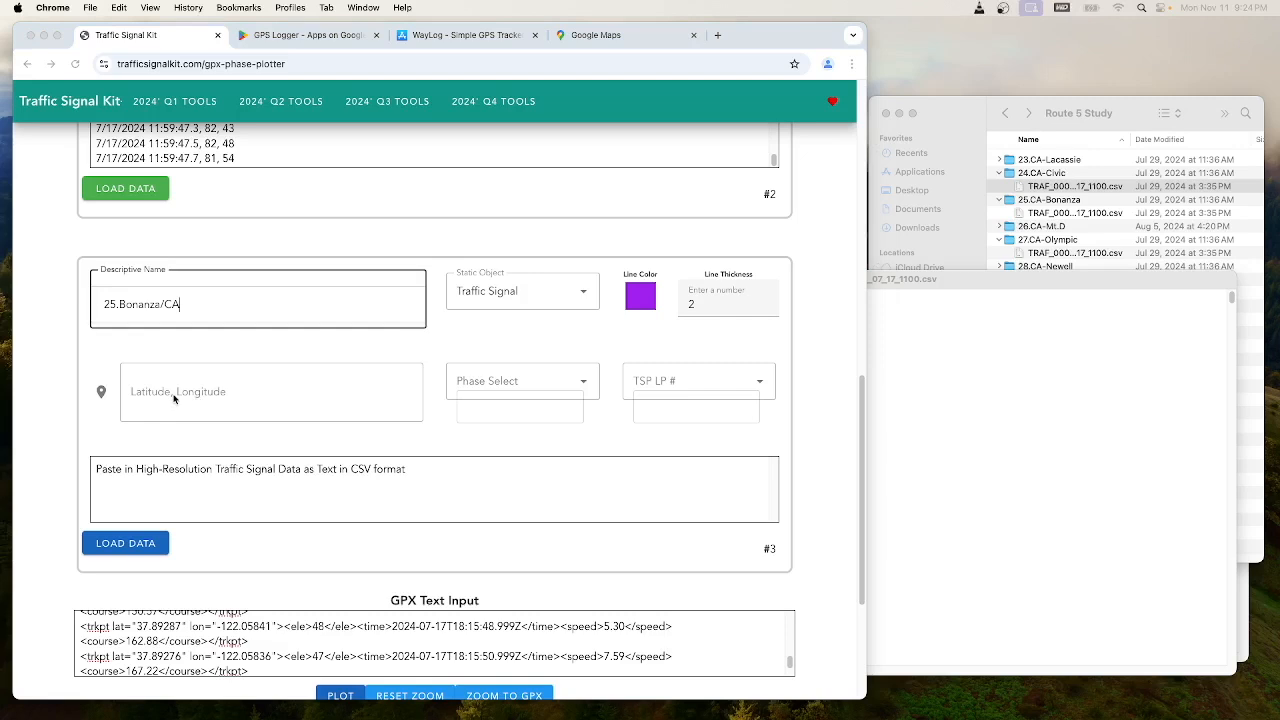
click(197, 407)
text(37.899287,-122.063512)
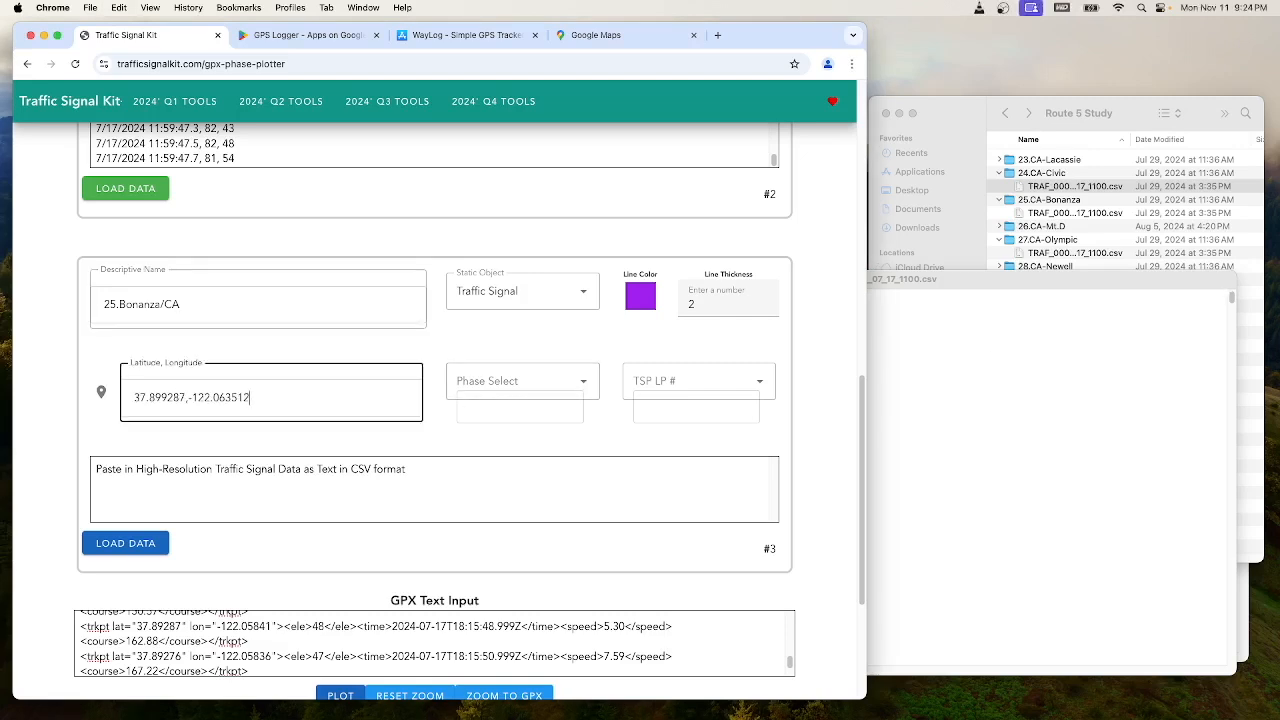
Step: Assign Phase 4 and TSP 3 to the 25.Bonanza/CA entry
click(508, 381)
click(478, 517)
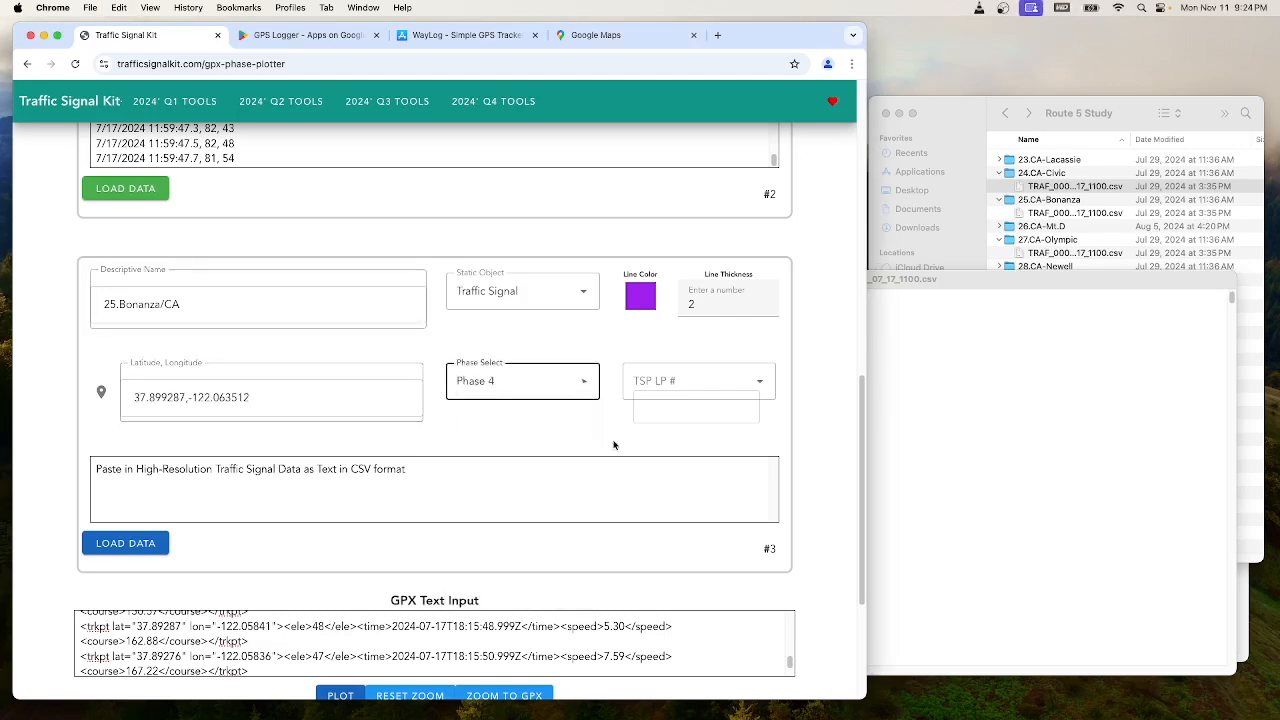
click(676, 383)
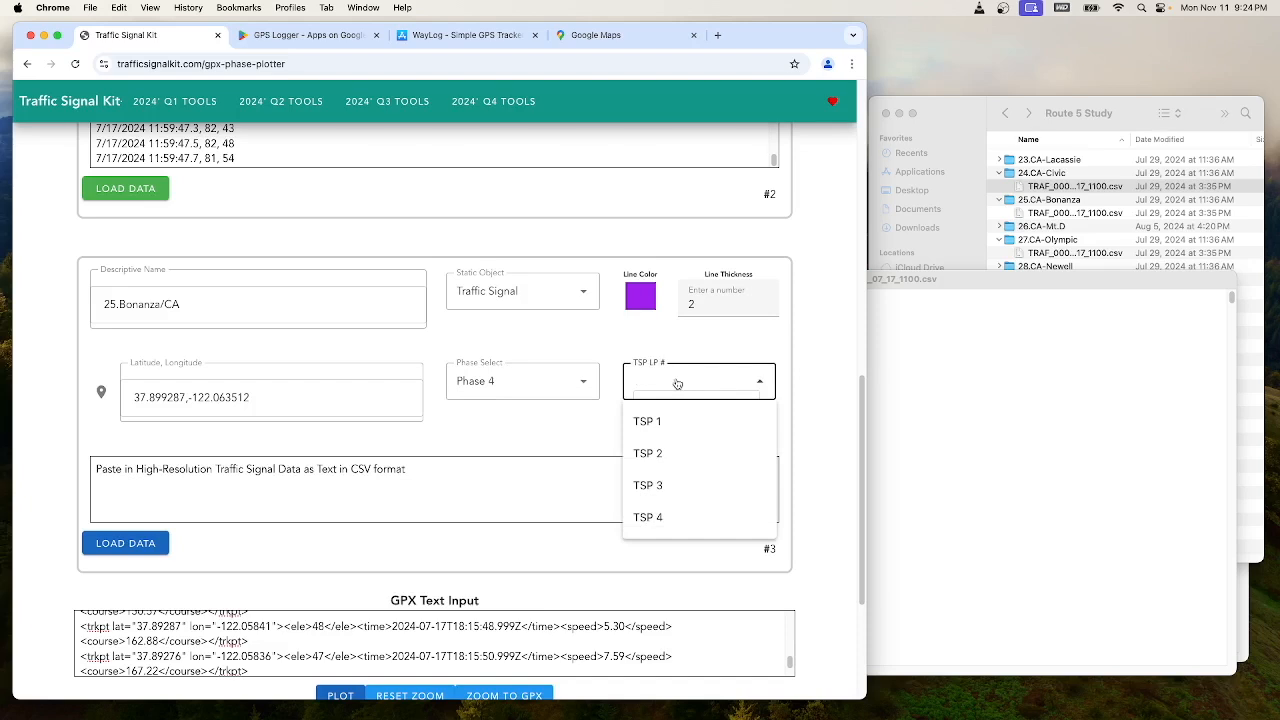
click(648, 486)
Step: Open TRAF_00025_2024_07_17_1100.csv from the 25.CA-Bonanza folder in TextEdit and enlarge its window
click(1034, 186)
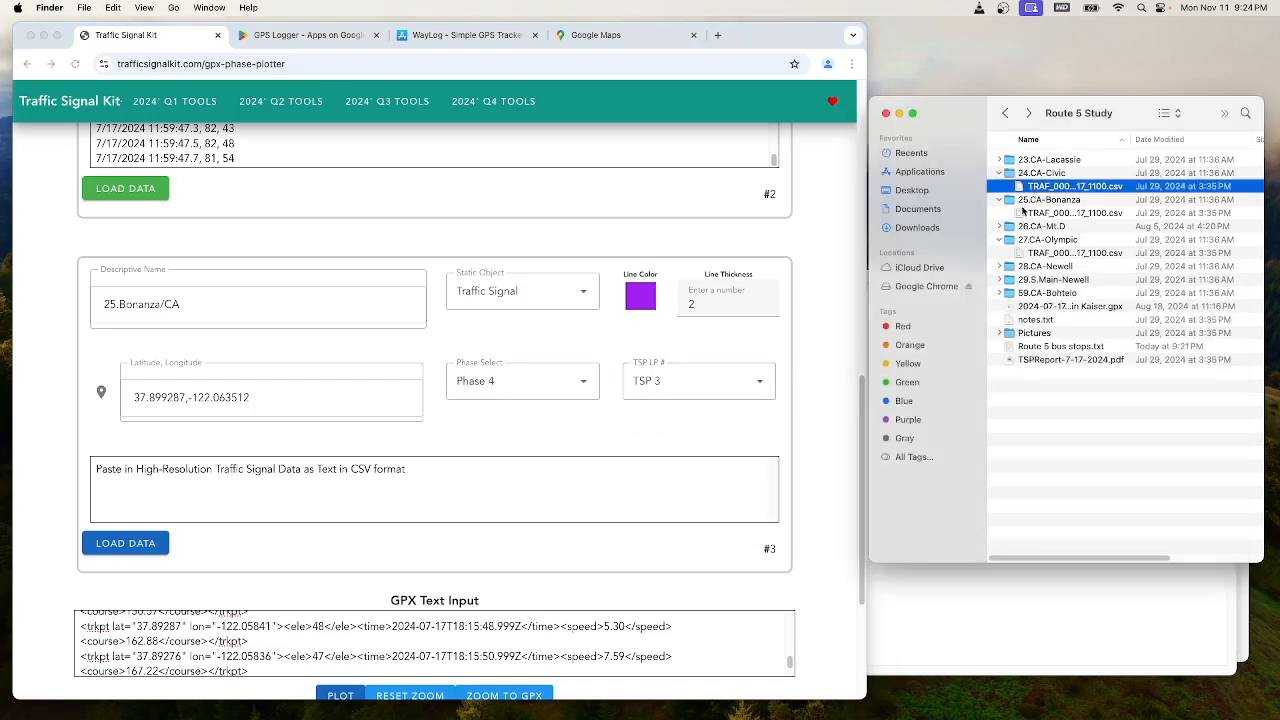
click(1047, 213)
right_click(1047, 213)
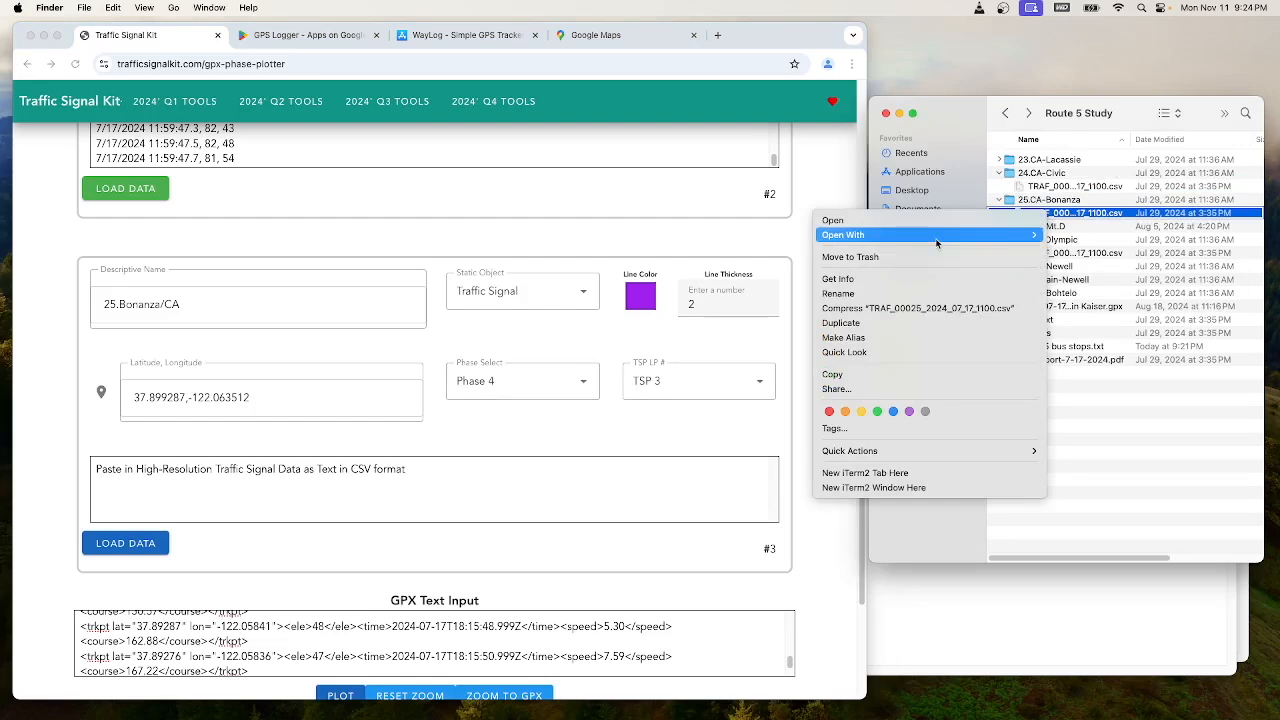
mouse_move(940, 240)
click(1040, 332)
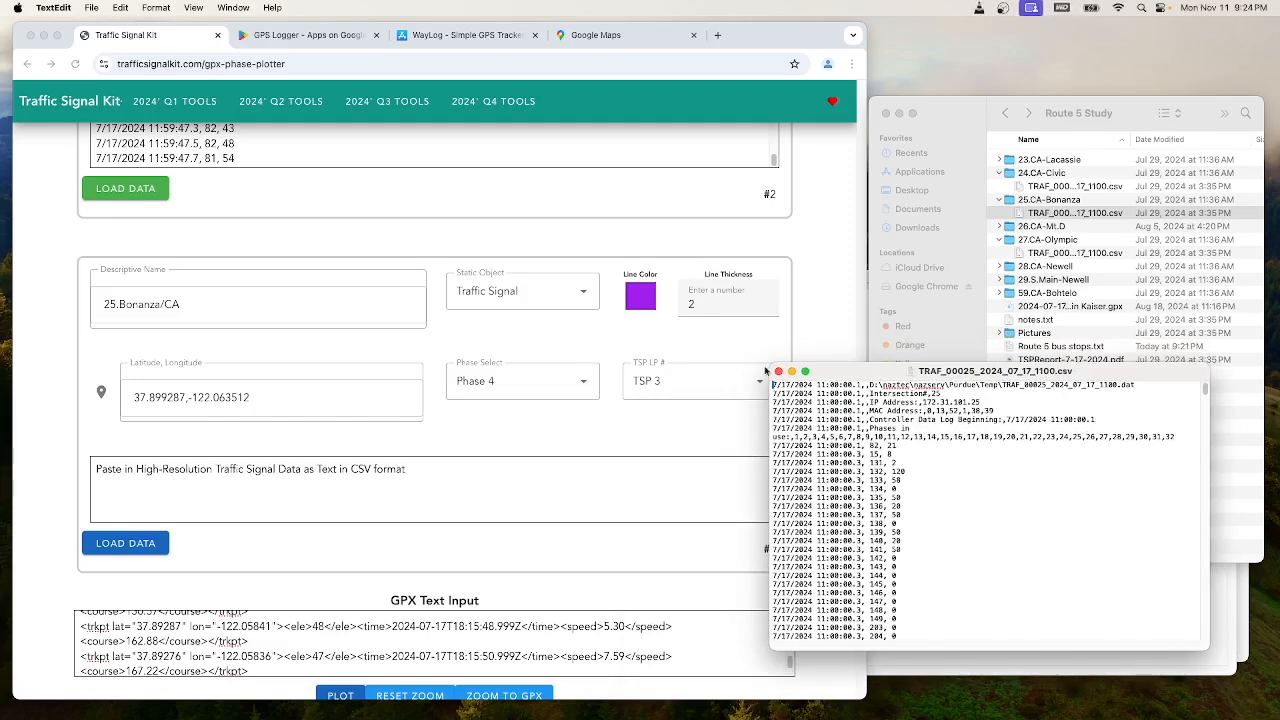
drag(767, 366, 464, 195)
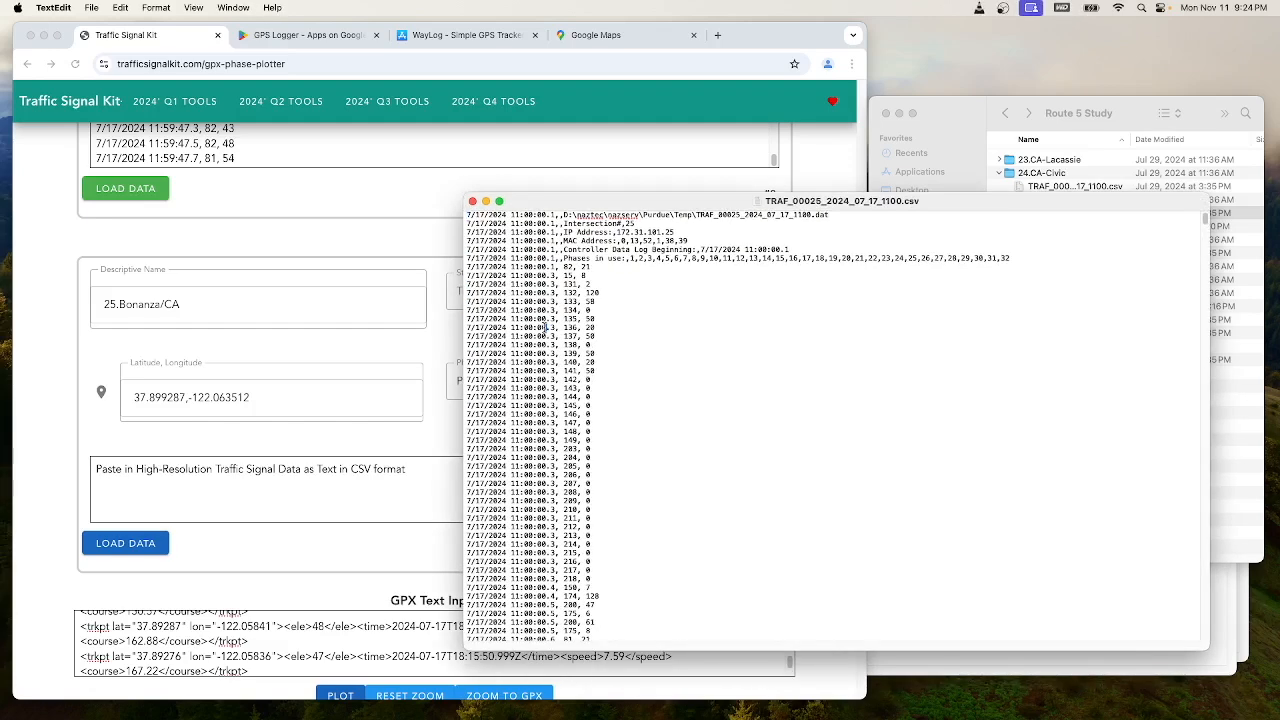
Step: Copy the CSV file's full text into the 25.Bonanza/CA entry's high-resolution data field and load it
key(super+a)
click(414, 268)
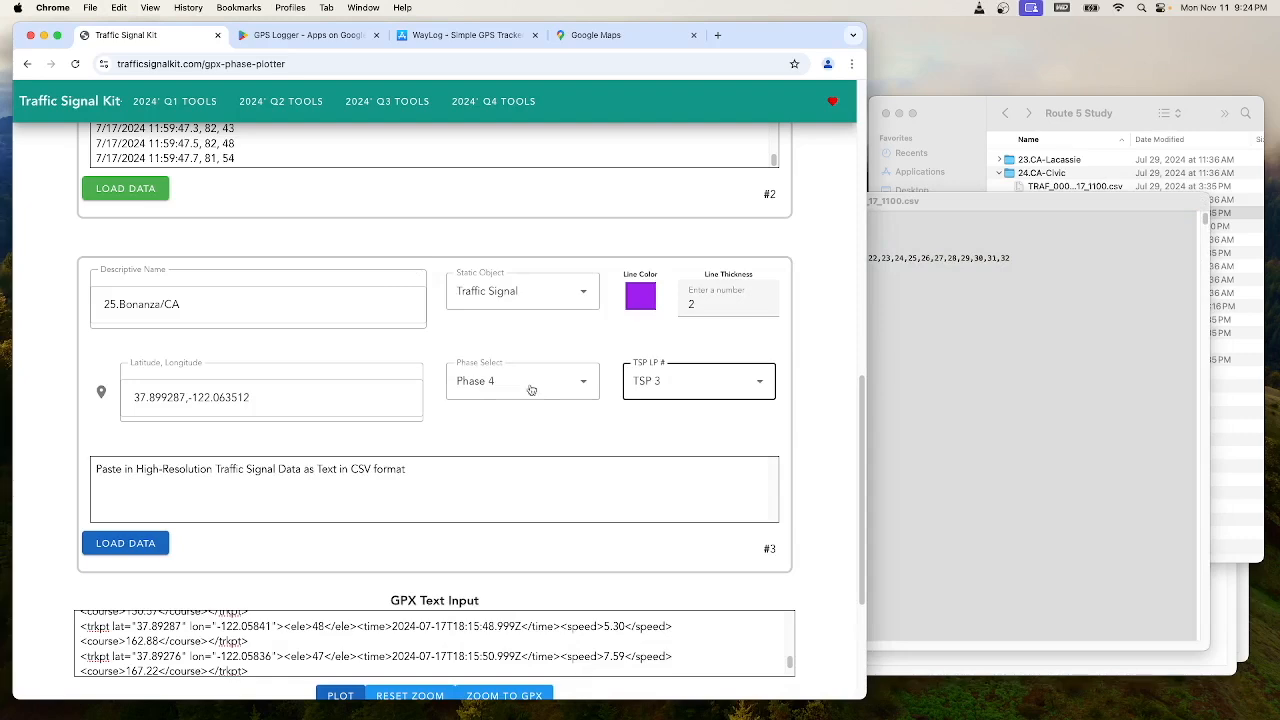
click(391, 466)
key(super+v)
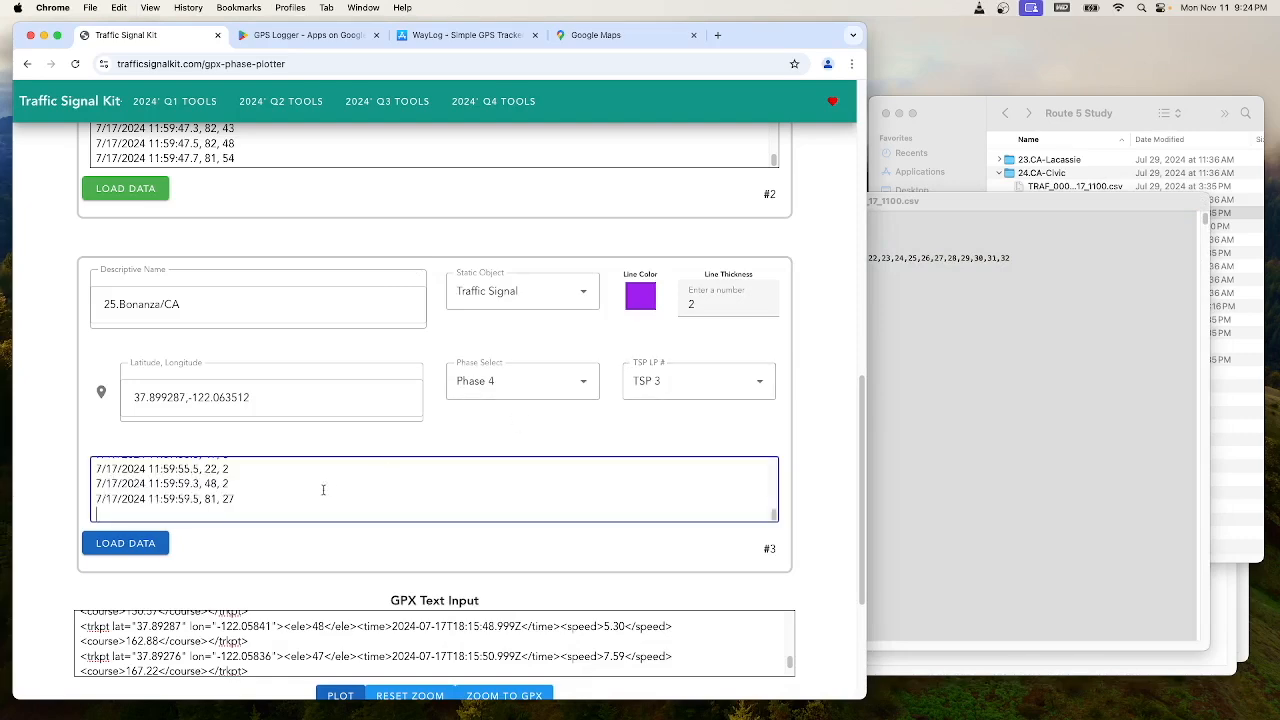
click(133, 546)
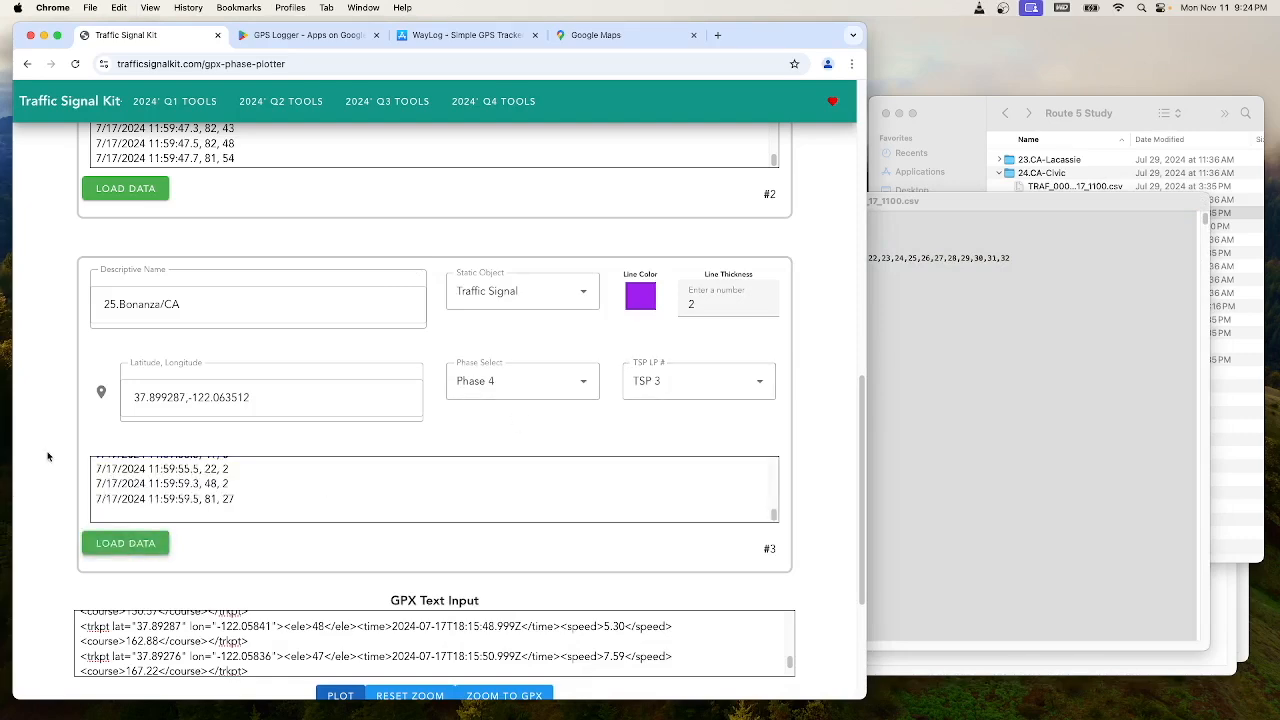
Step: Plot the GPX track with the bus stop and the phase data of both signals
scroll(38, 421, down, 5)
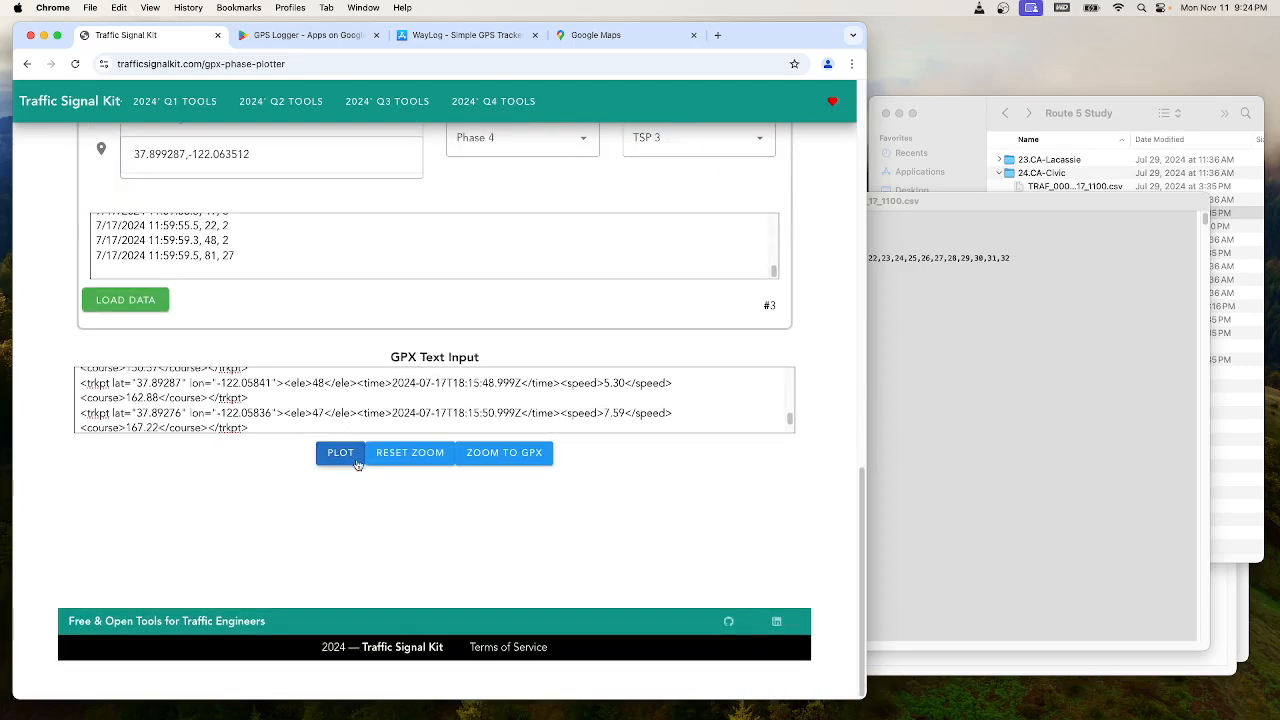
click(340, 452)
click(338, 452)
scroll(322, 489, down, 5)
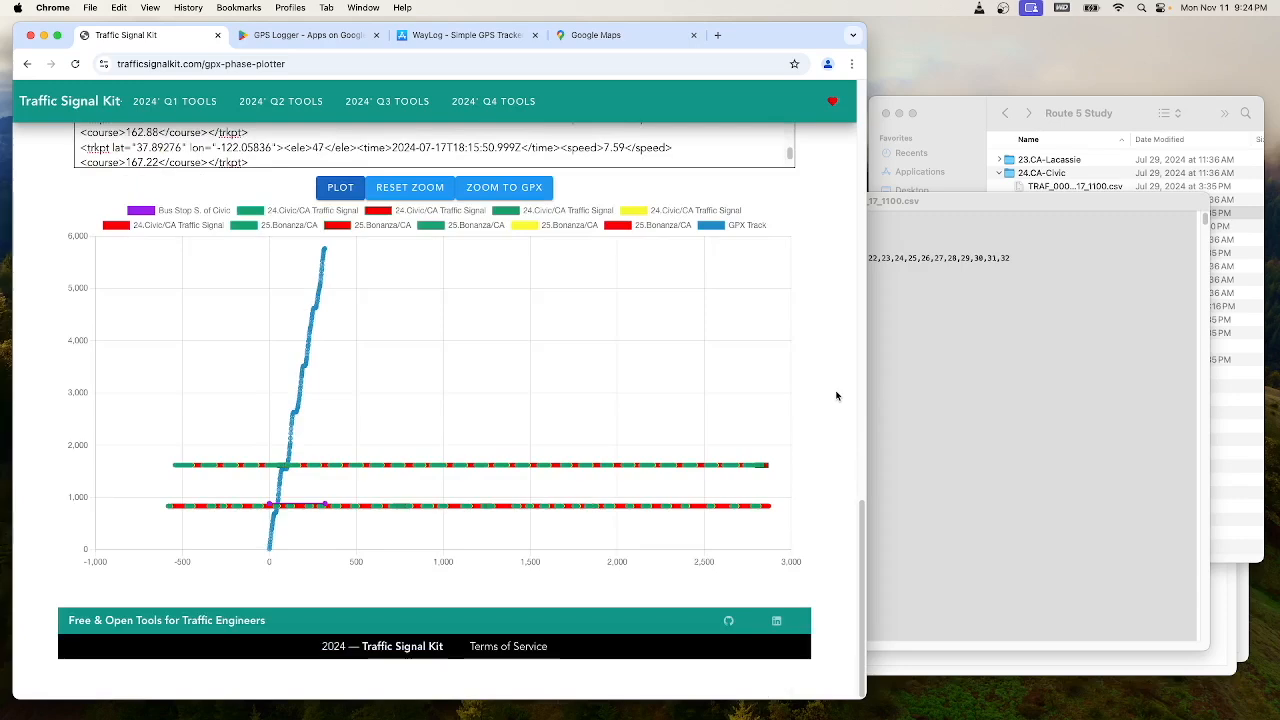
Step: Zoom the chart into the area where the GPX track crosses both signals and examine the track at 24.Civic/CA
drag(249, 440, 316, 519)
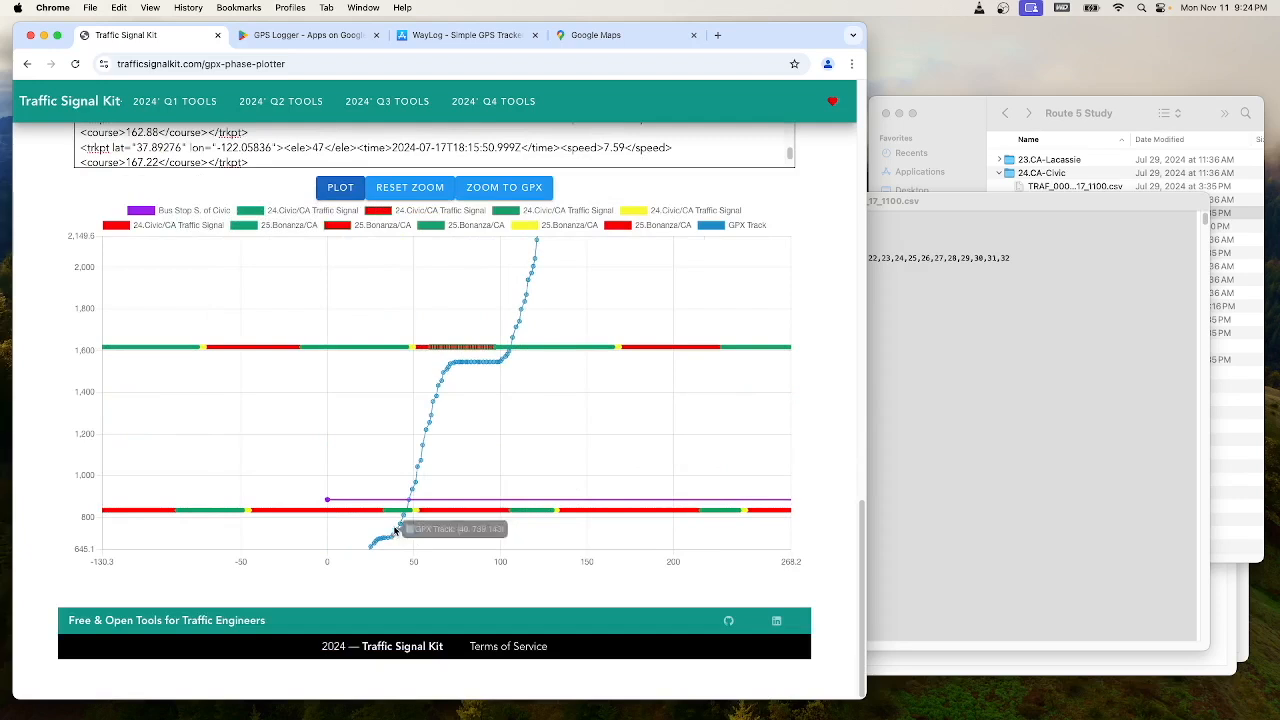
mouse_move(386, 538)
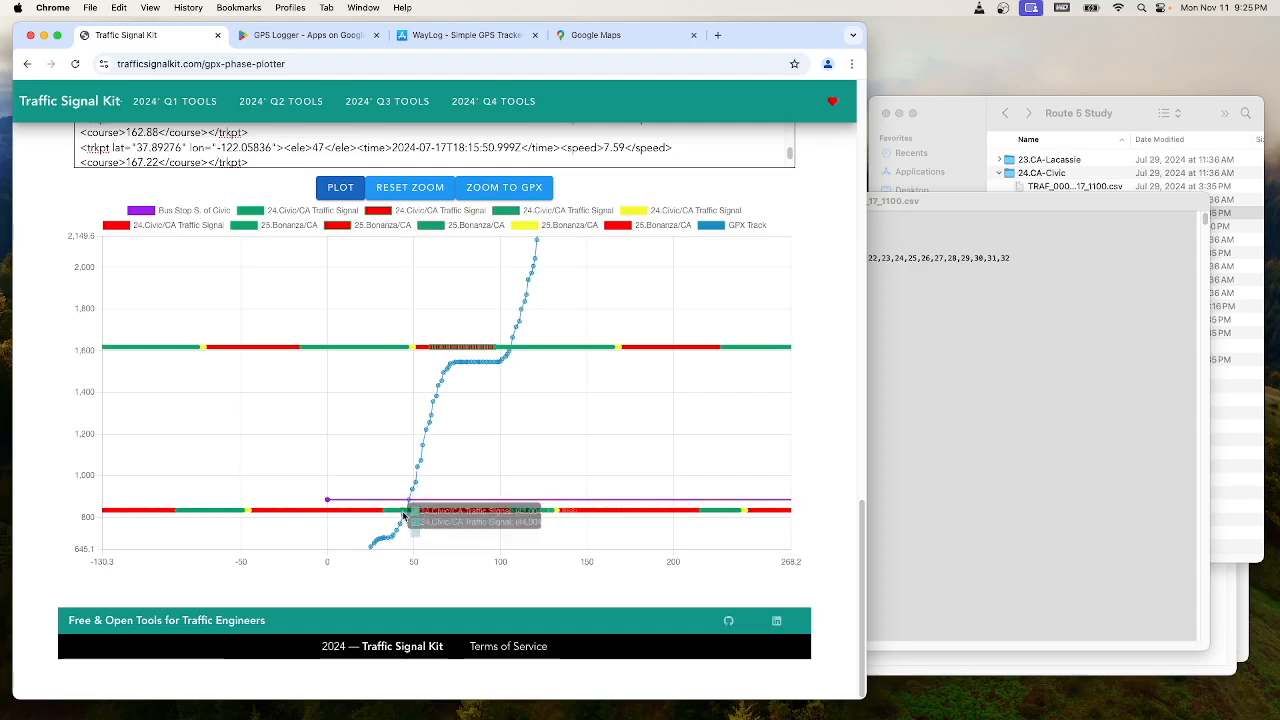
mouse_move(407, 515)
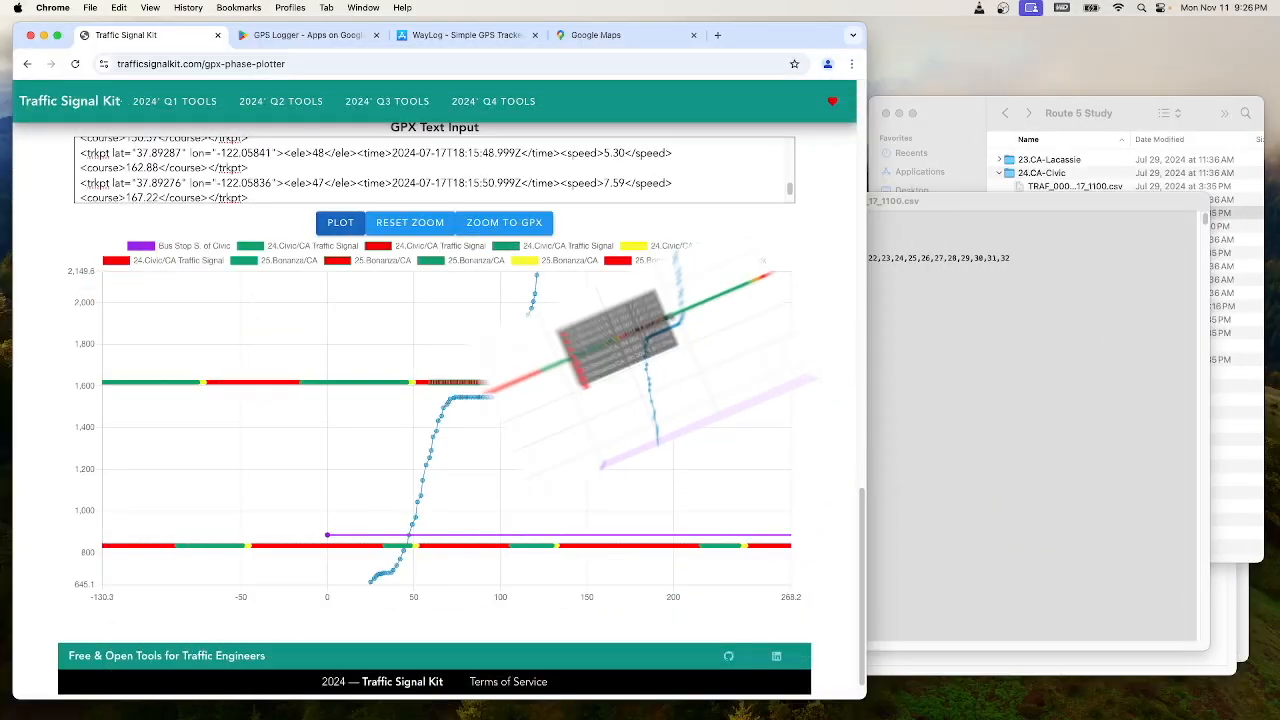
Step: Reset the chart zoom and fit the chart to the GPX track
click(410, 222)
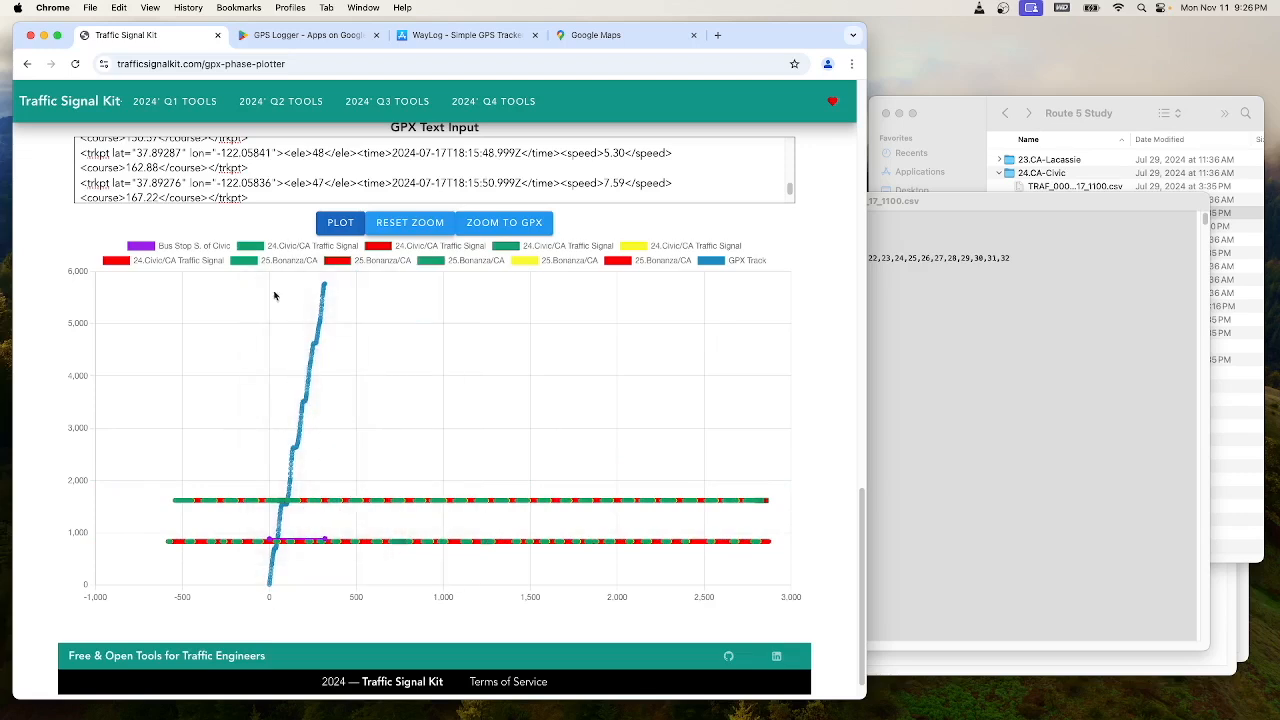
click(508, 222)
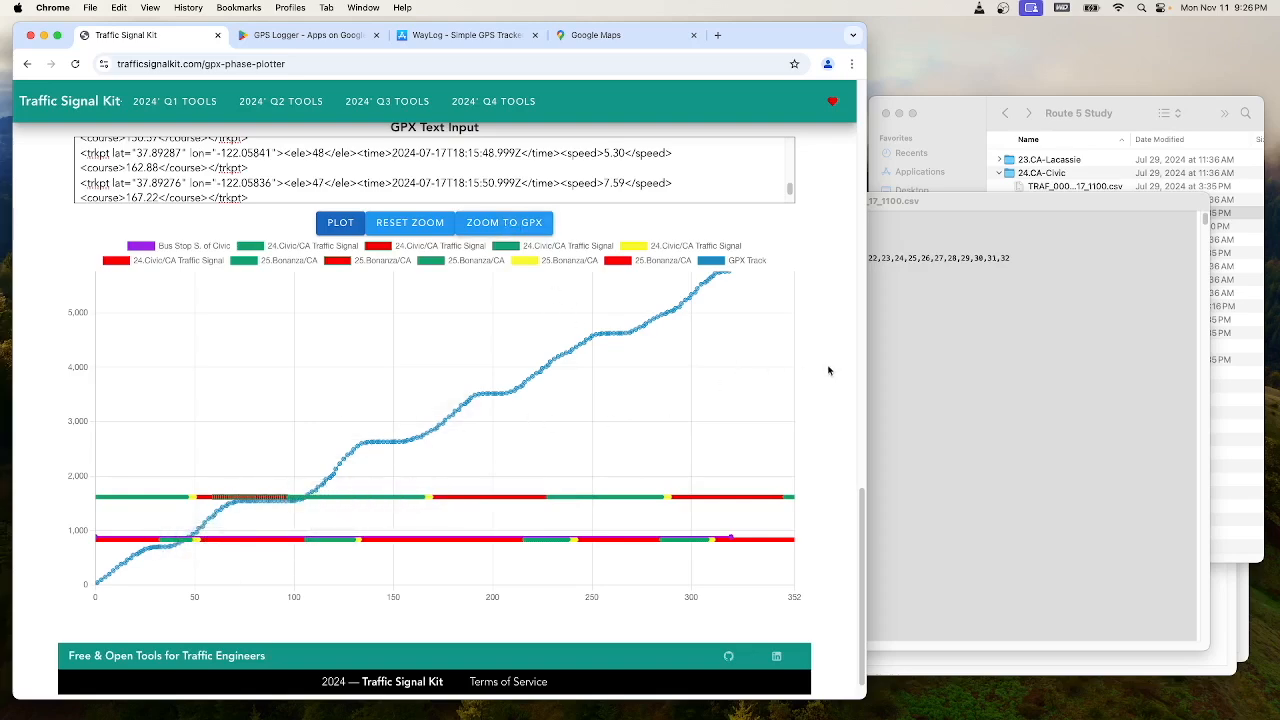
scroll(830, 372, down, 1)
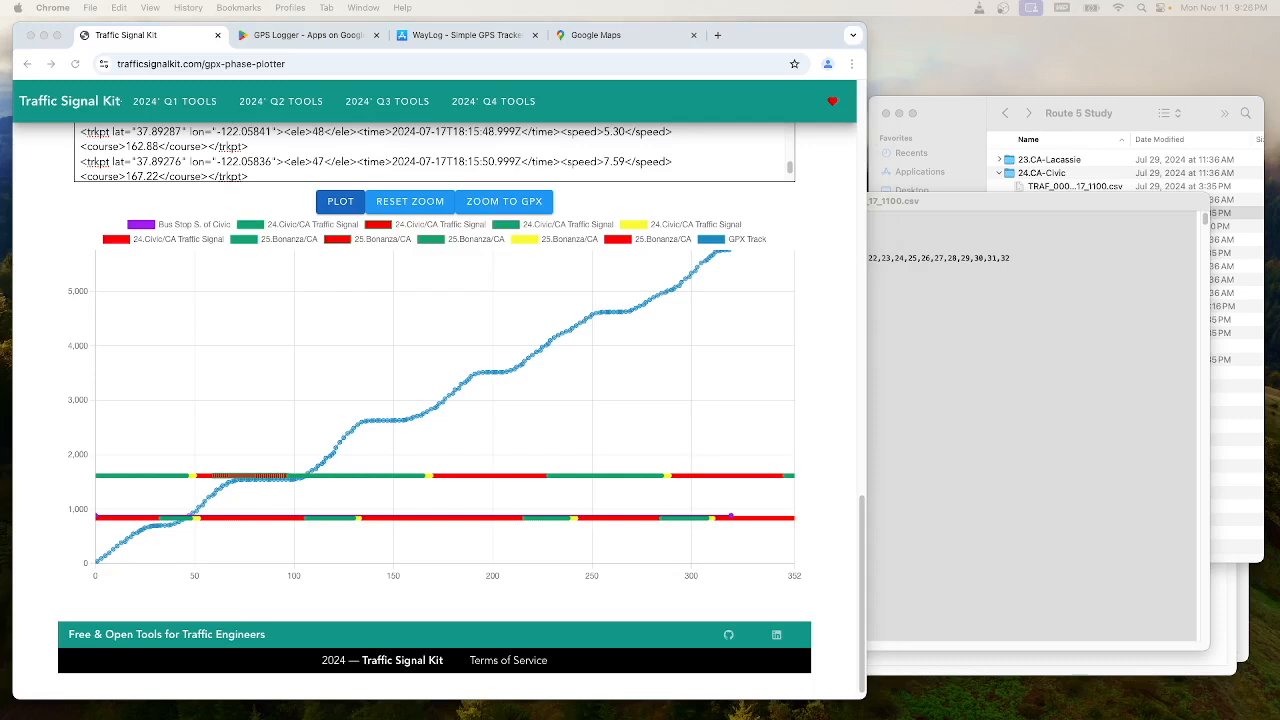
Step: Save the chart as an image named TimeSpace1 in the Downloads folder
right_click(622, 364)
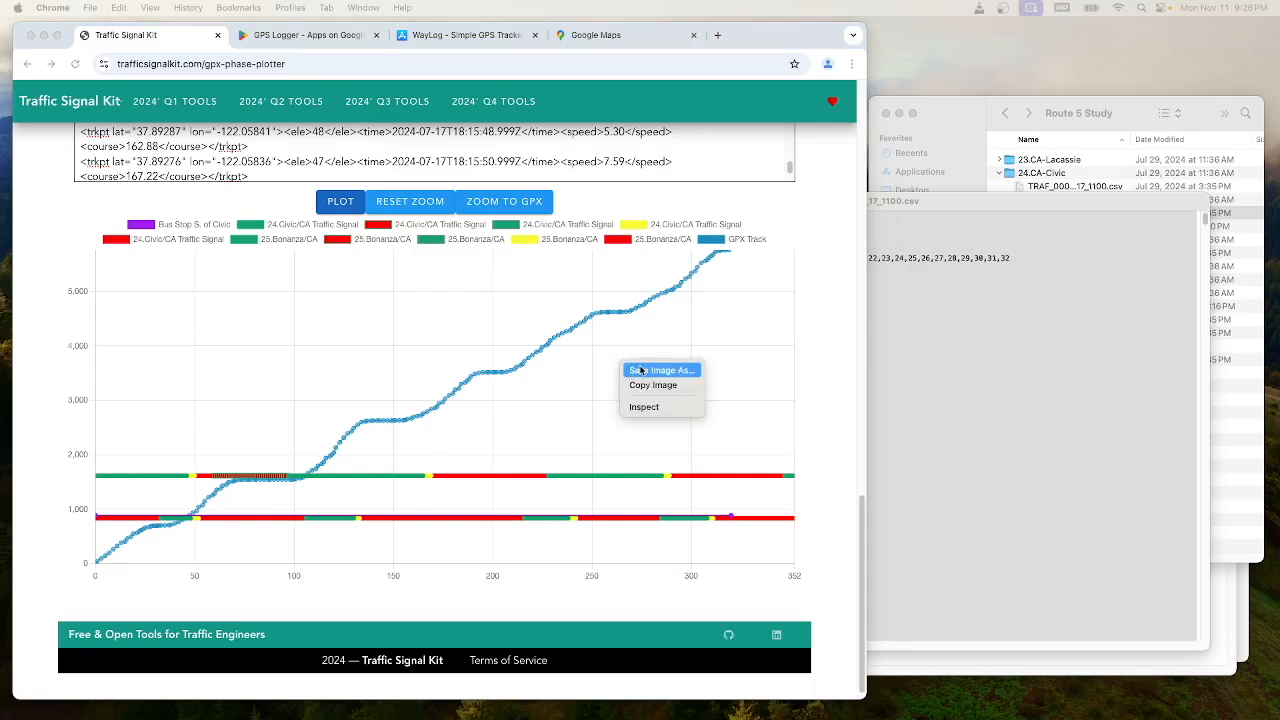
click(662, 371)
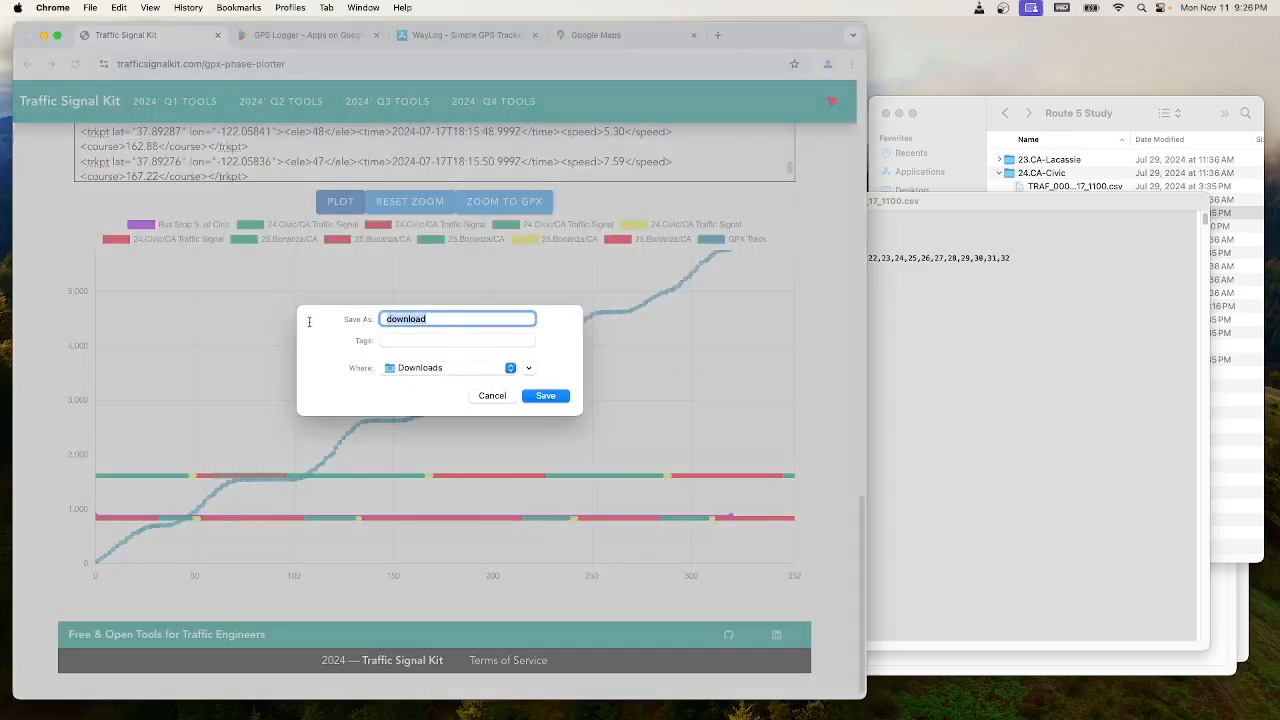
text(TimeSpace1)
click(547, 396)
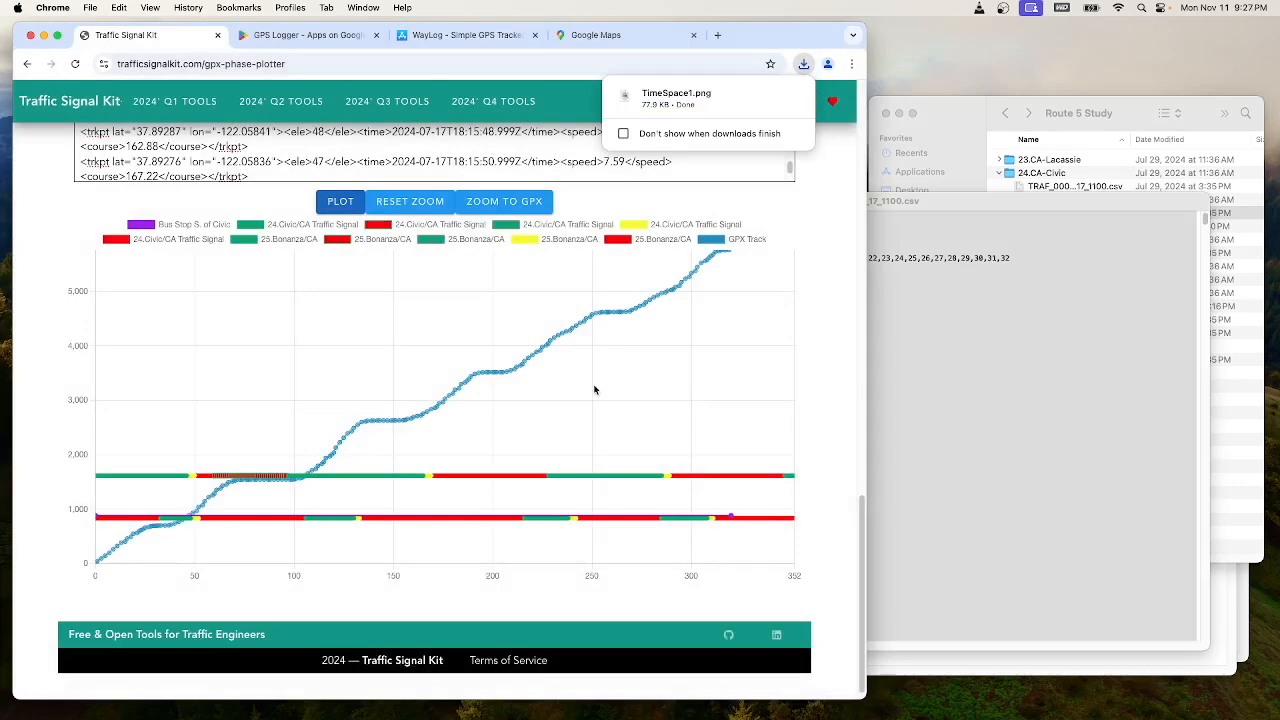
scroll(106, 205, up, 10)
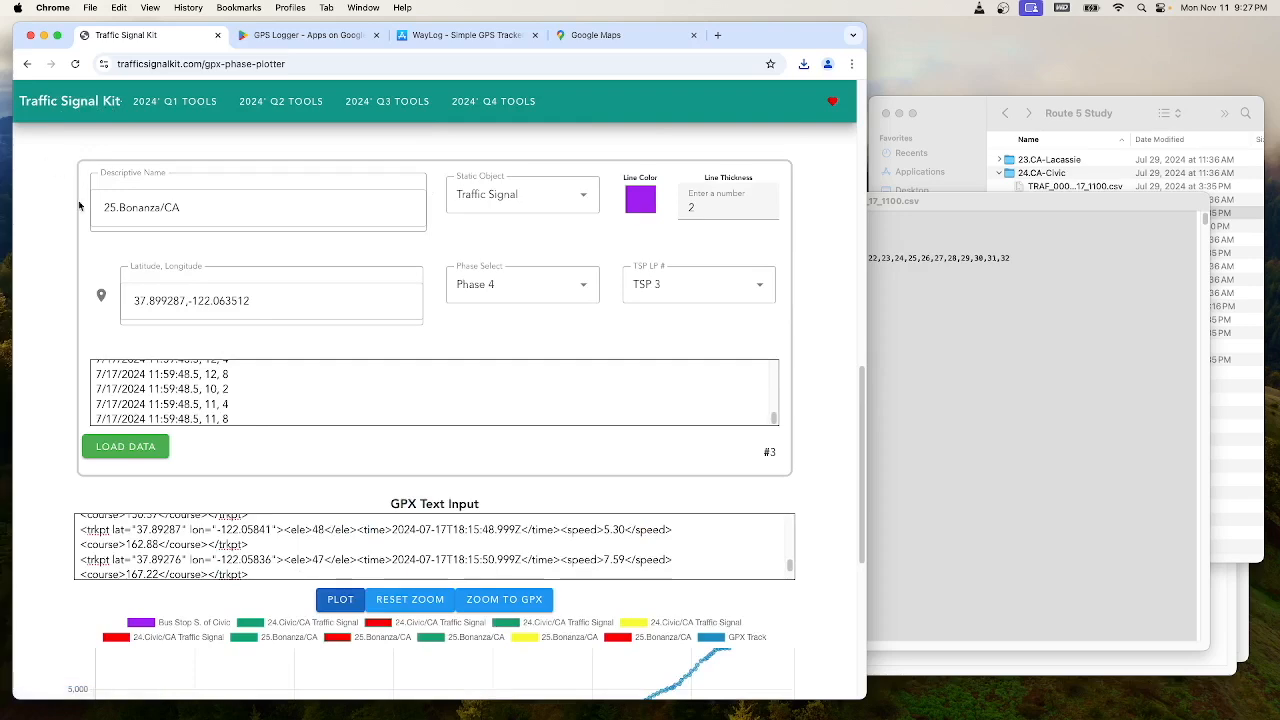
scroll(79, 205, down, 8)
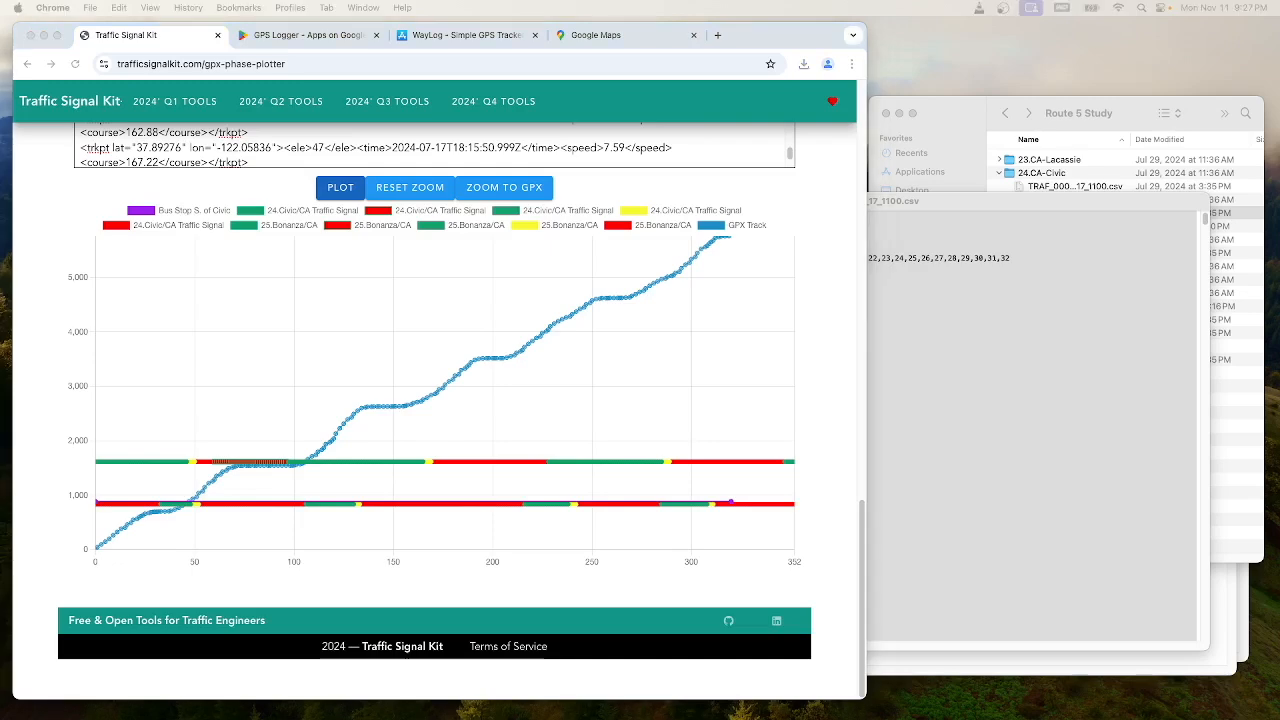
Step: Bring up Route 5 bus stops.txt and examine the coordinates, TSP and HD Data lines listed for 27.Olympic/CA
drag(1278, 106, 941, 97)
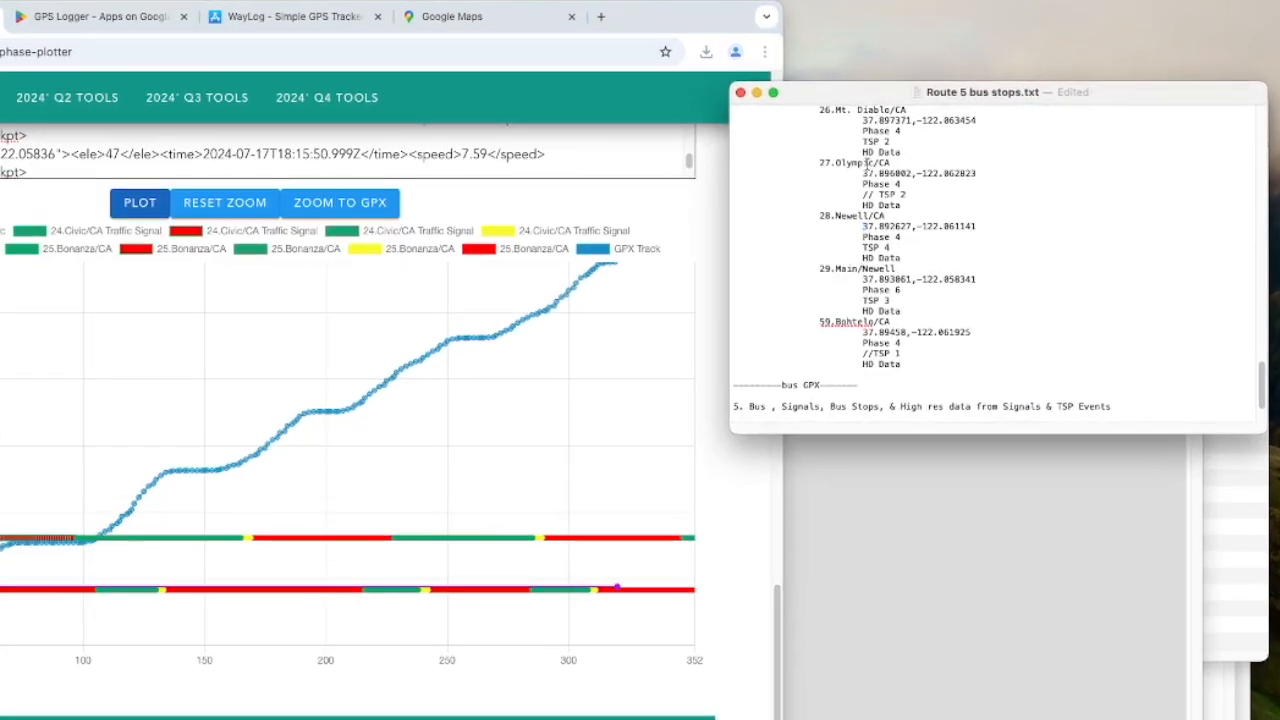
drag(927, 164, 958, 174)
drag(342, 222, 486, 217)
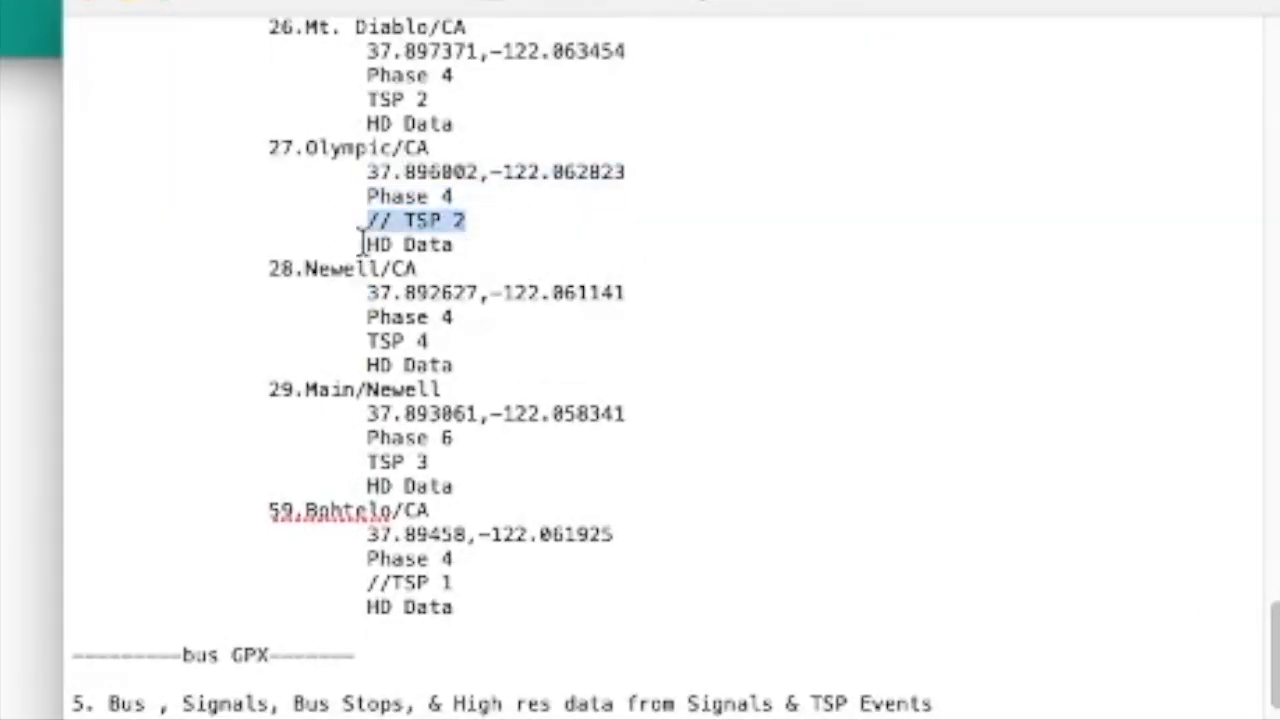
drag(362, 244, 548, 242)
click(548, 243)
drag(405, 7, 1279, 102)
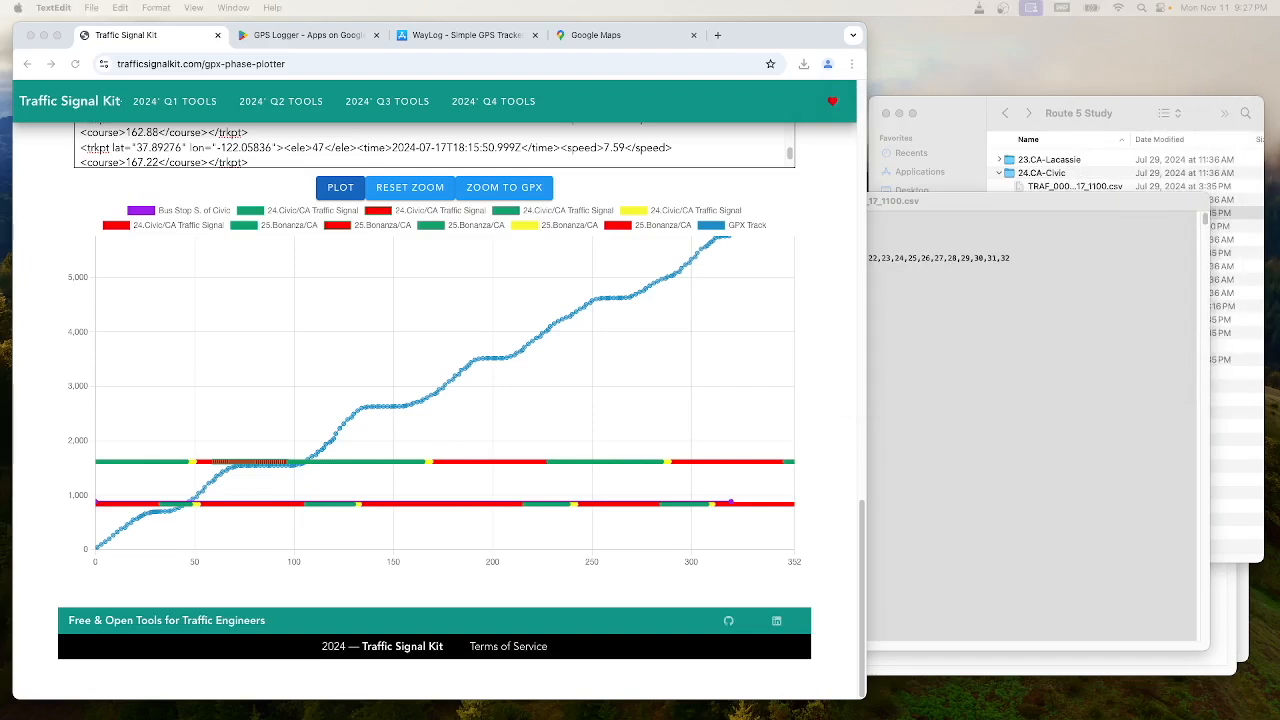